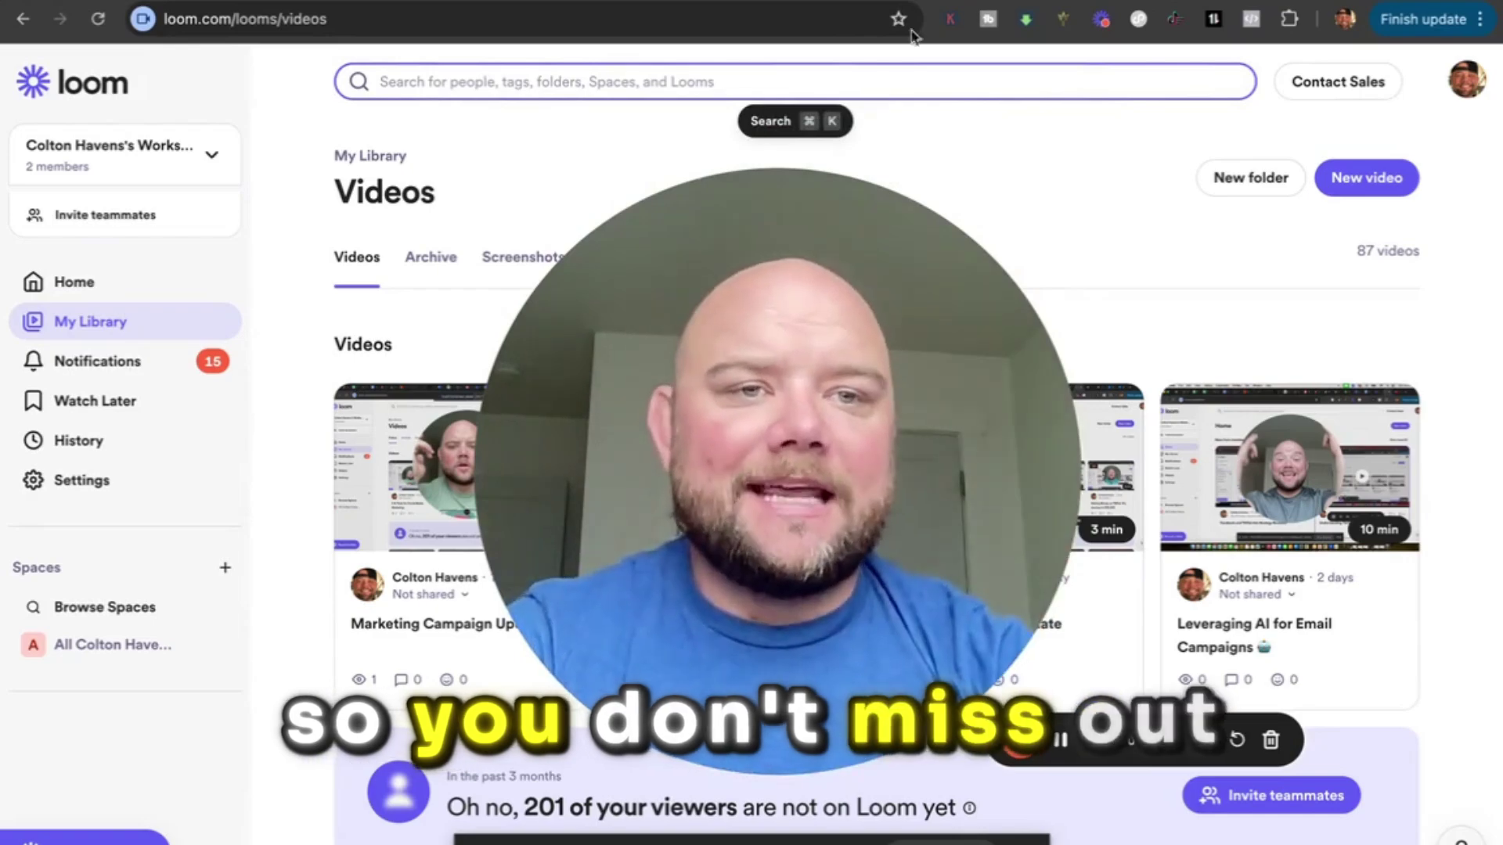
{"action": "left_click", "coordinate": [1182, 3]}
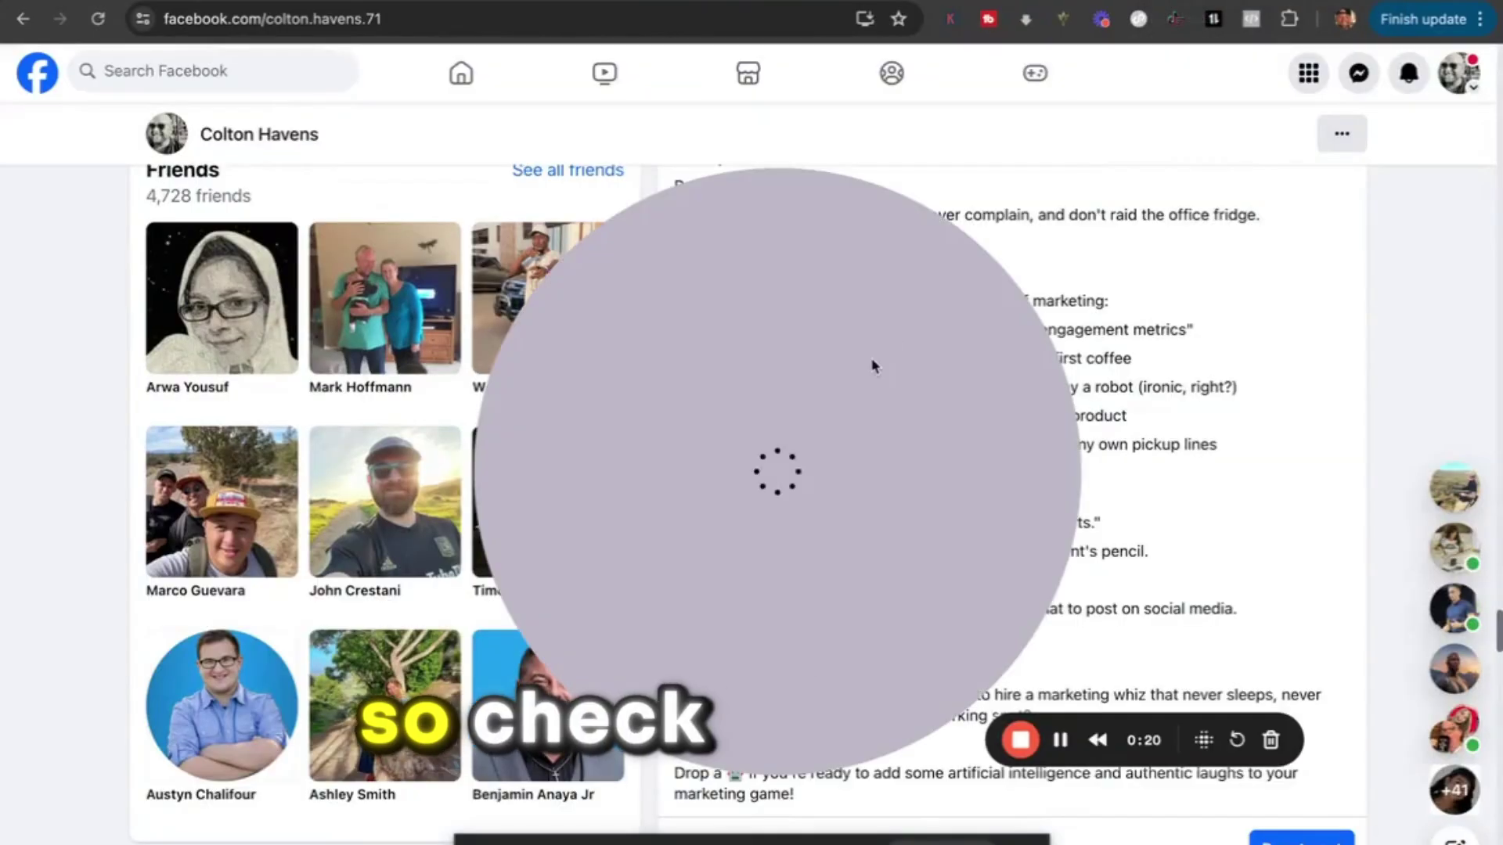
{"action": "left_click_drag", "start_coordinate": [936, 383], "coordinate": [513, 362]}
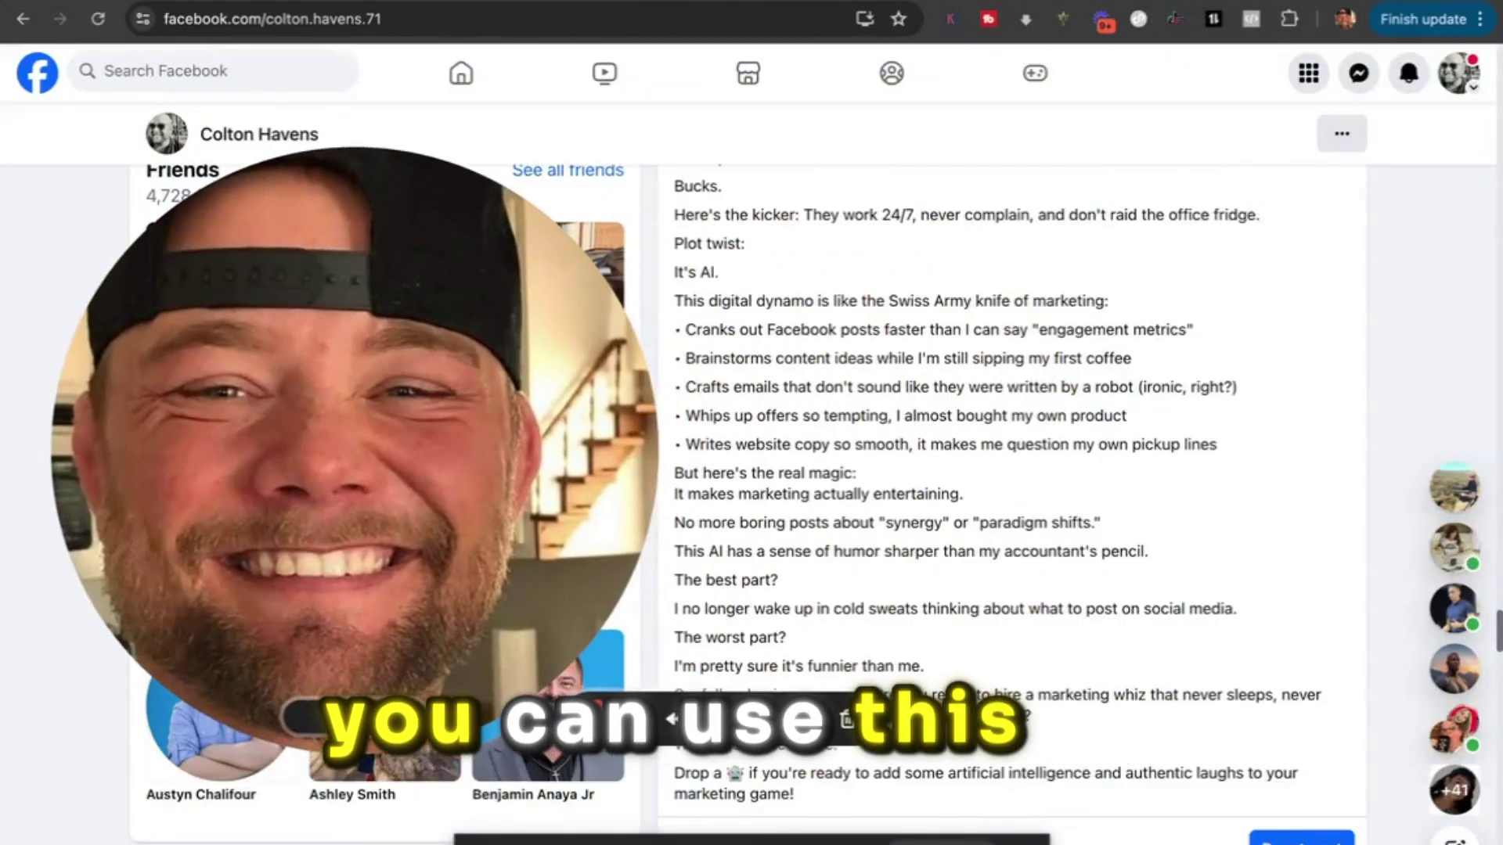
{"action": "left_click_drag", "start_coordinate": [501, 728], "coordinate": [645, 435]}
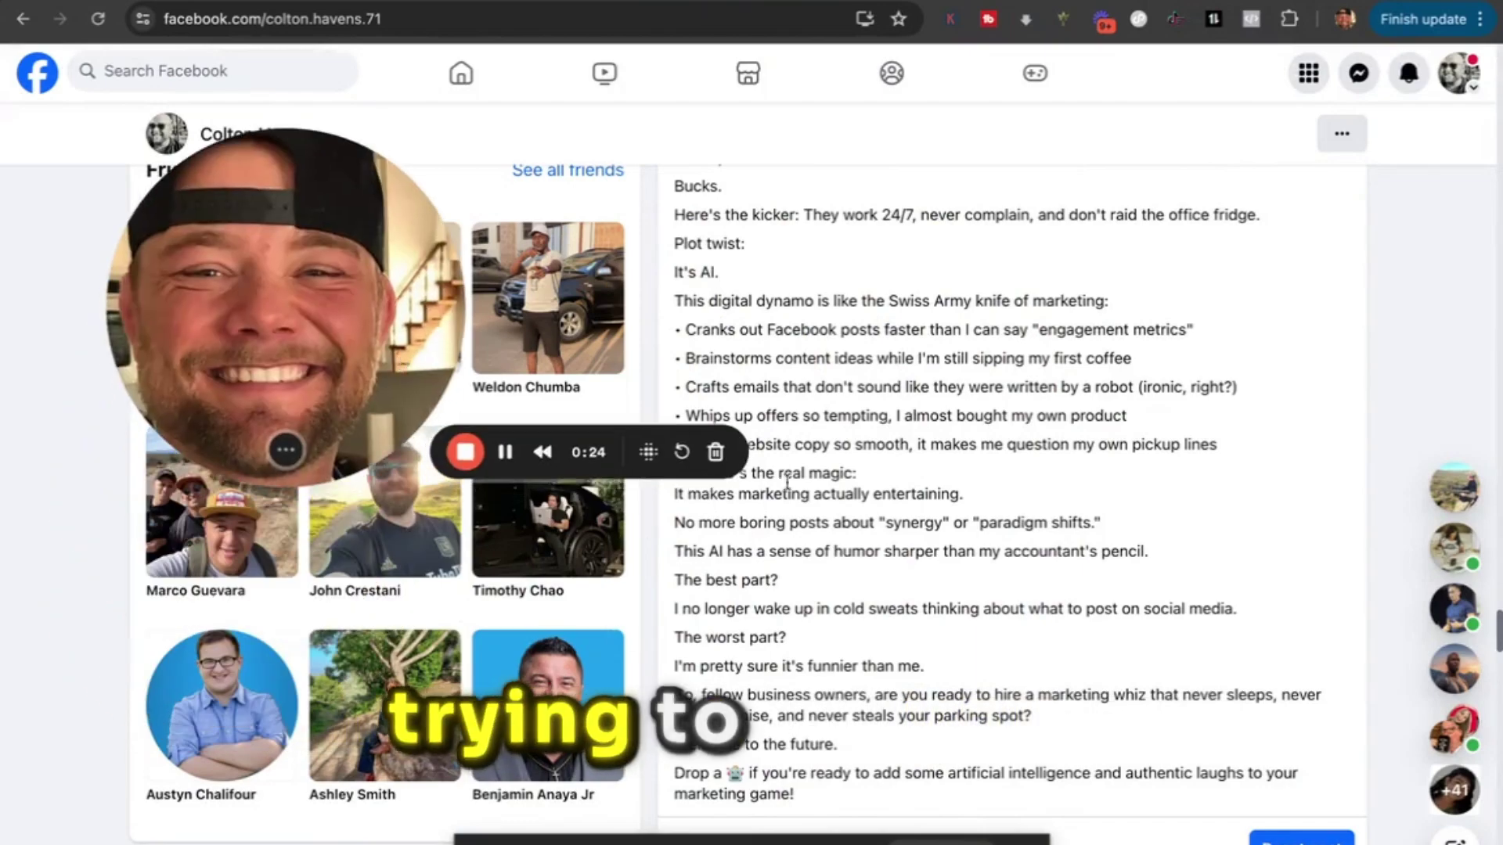
{"action": "scroll", "coordinate": [899, 492], "scroll_direction": "up", "scroll_amount": 3}
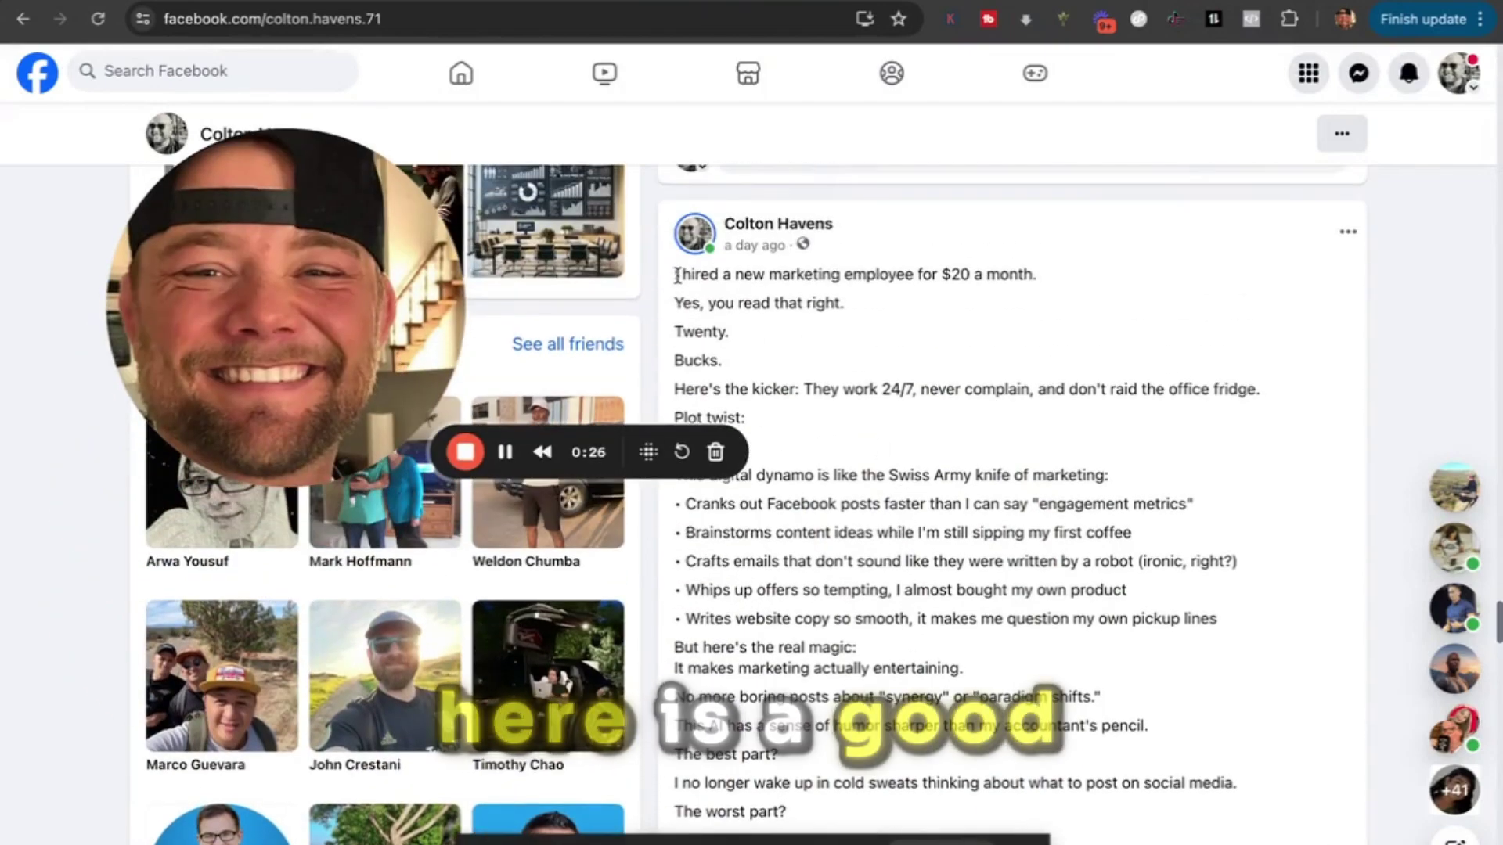
{"action": "left_click_drag", "start_coordinate": [712, 275], "coordinate": [978, 560]}
{"action": "scroll", "coordinate": [979, 560], "scroll_direction": "down", "scroll_amount": 2}
{"action": "left_click", "coordinate": [978, 565]}
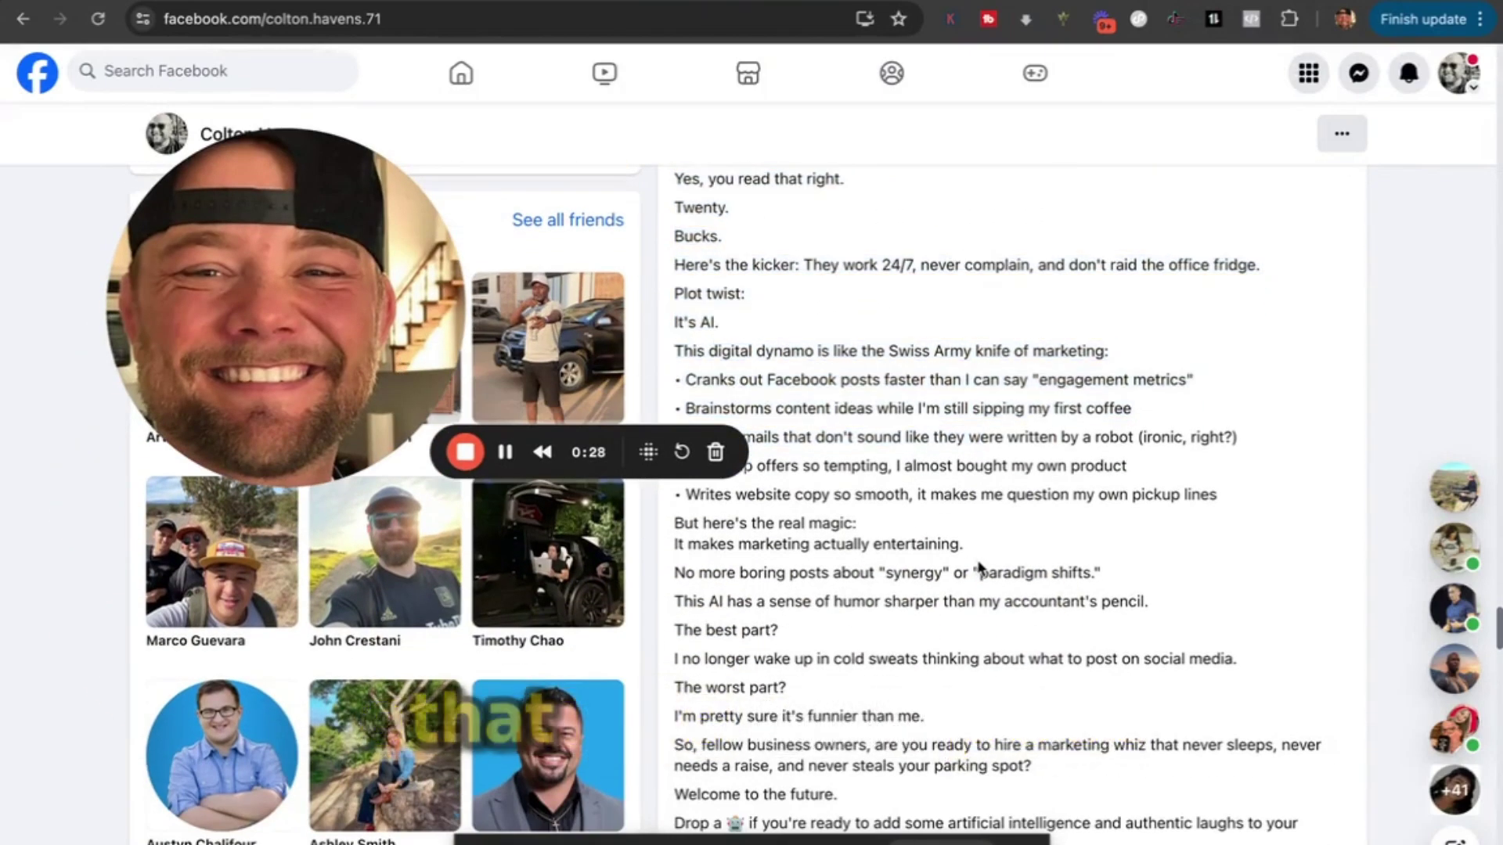
{"action": "scroll", "coordinate": [978, 565], "scroll_direction": "up", "scroll_amount": 2}
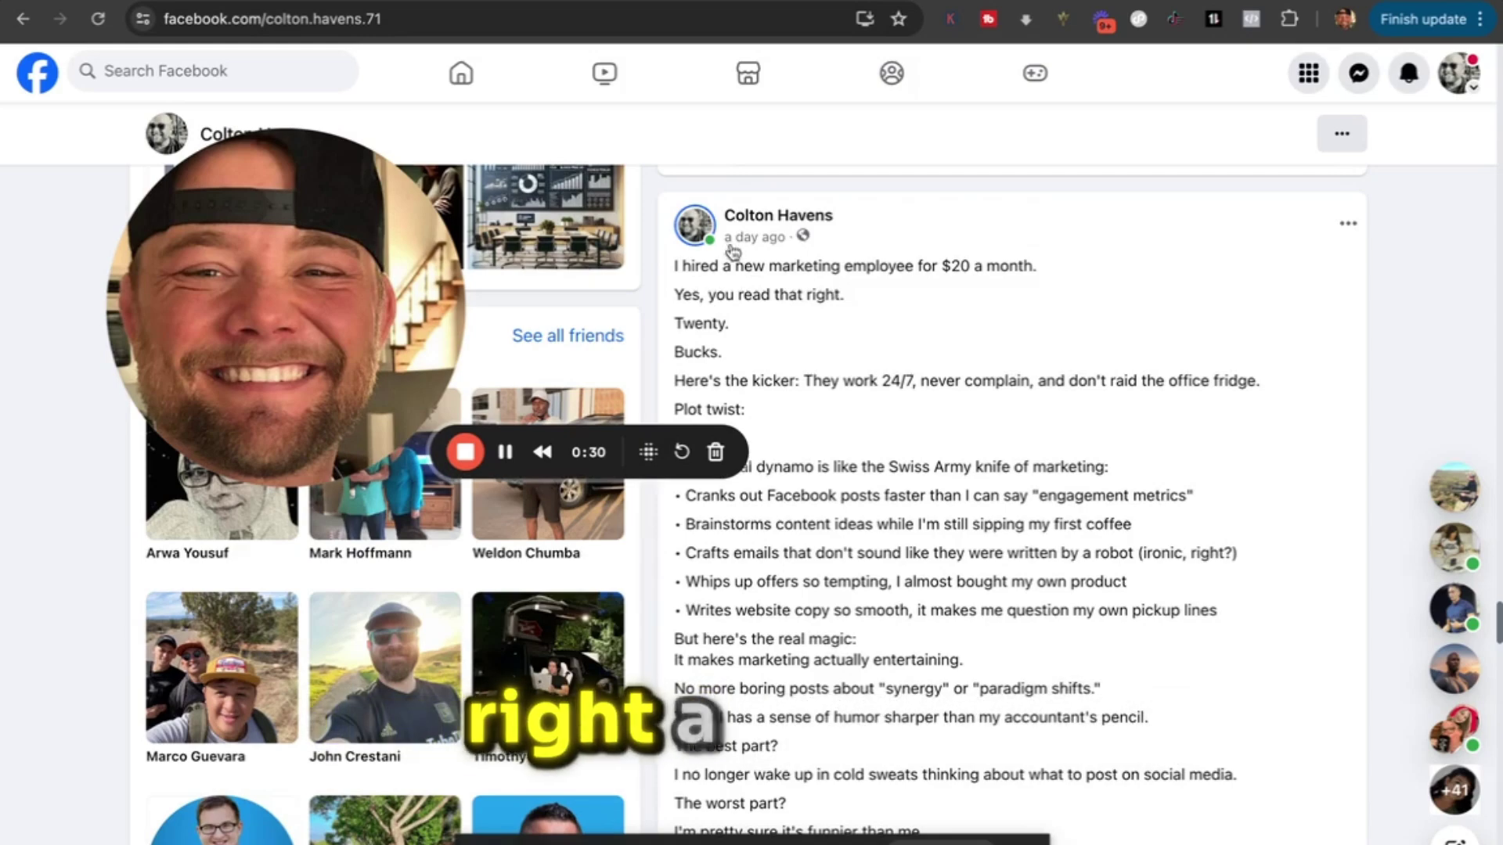
{"action": "scroll", "coordinate": [892, 345], "scroll_direction": "down", "scroll_amount": 6}
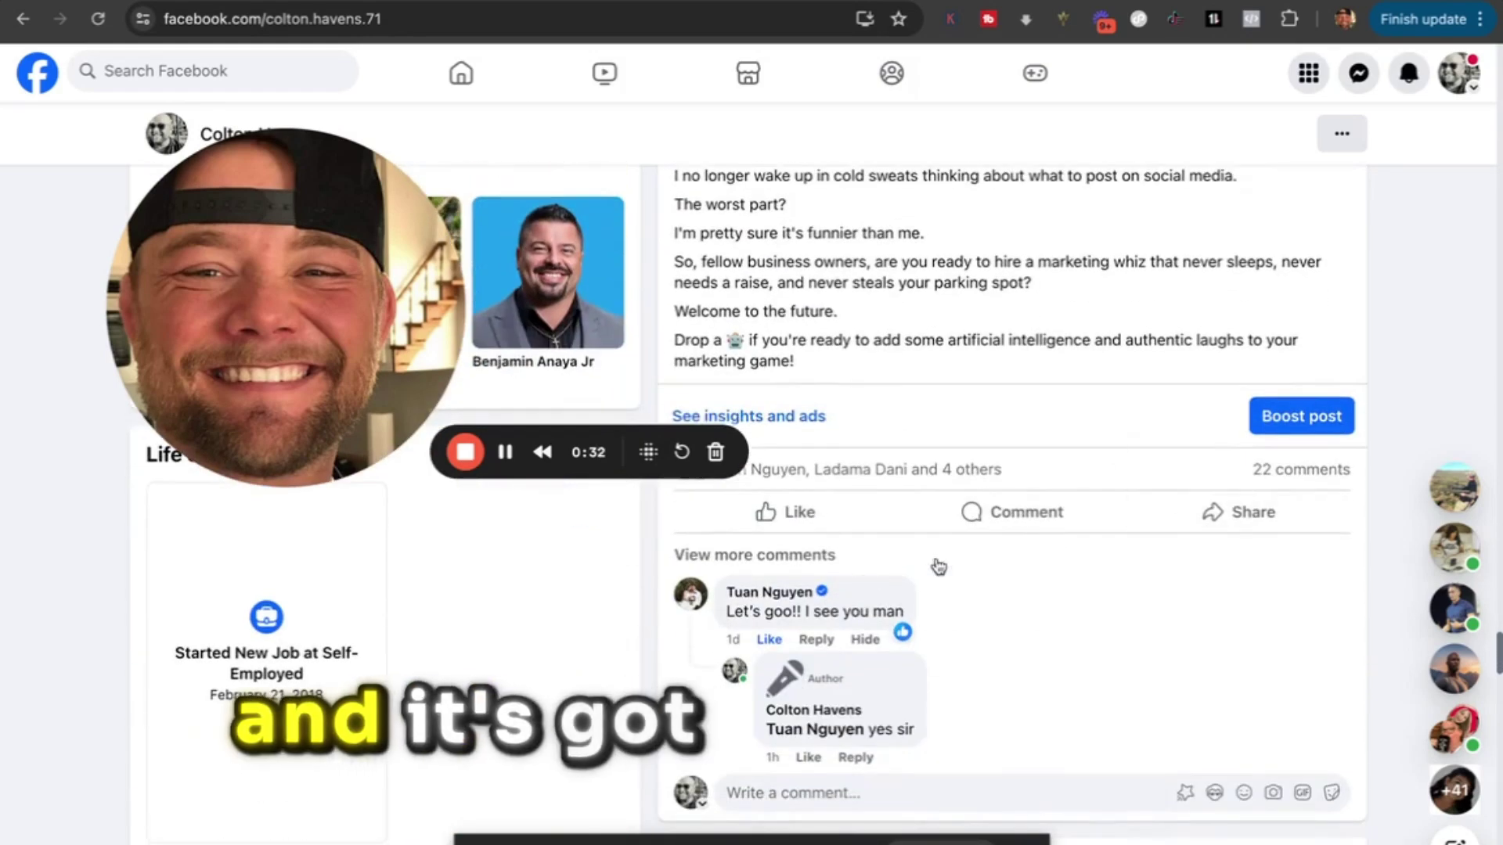
{"action": "left_click", "coordinate": [811, 555]}
{"action": "scroll", "coordinate": [845, 470], "scroll_direction": "down", "scroll_amount": 10}
{"action": "scroll", "coordinate": [847, 479], "scroll_direction": "down", "scroll_amount": 15}
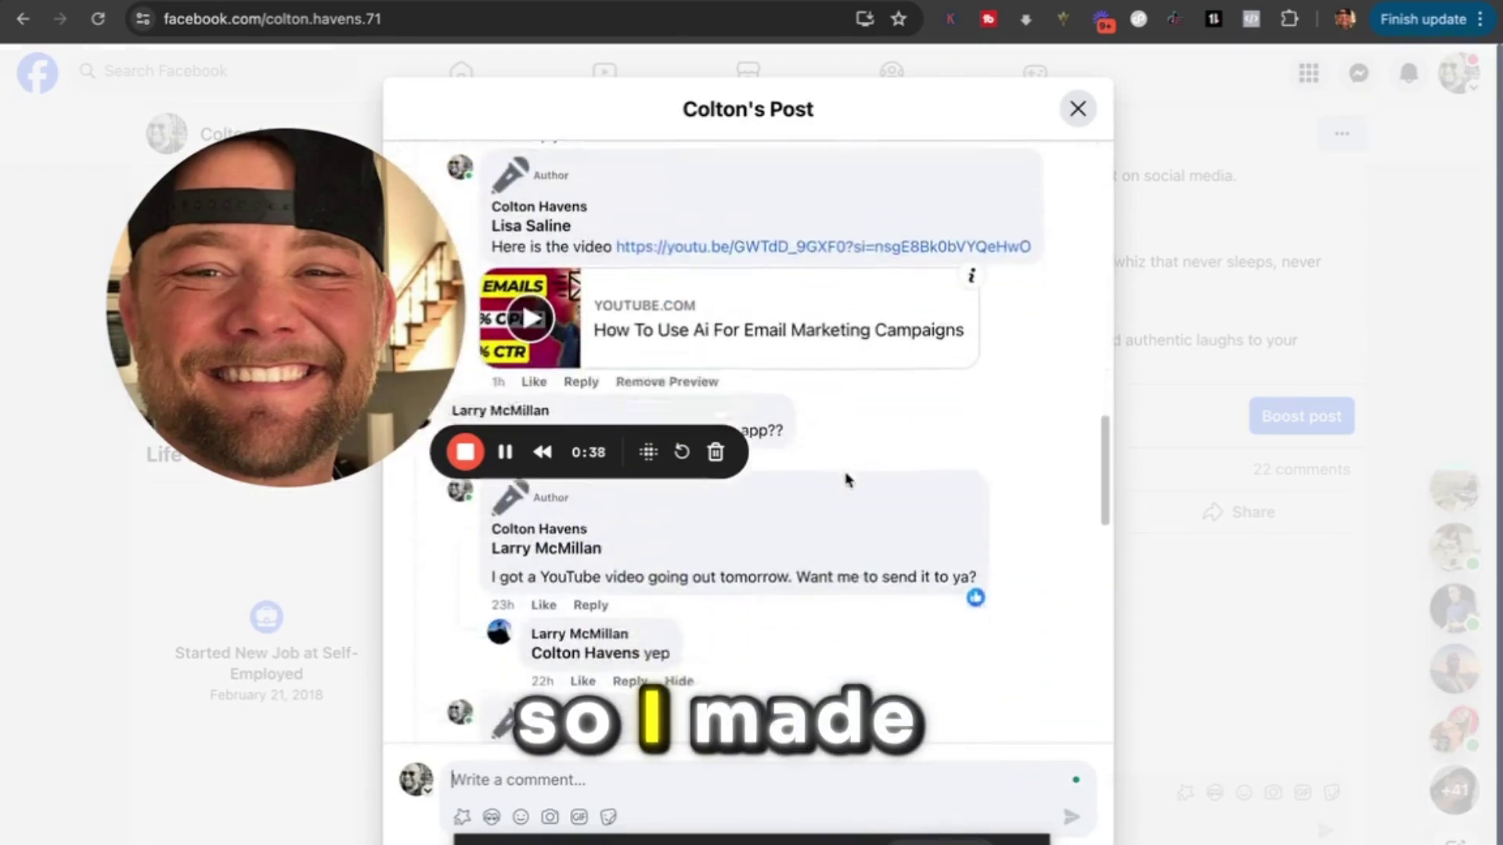
{"action": "scroll", "coordinate": [847, 479], "scroll_direction": "up", "scroll_amount": 15}
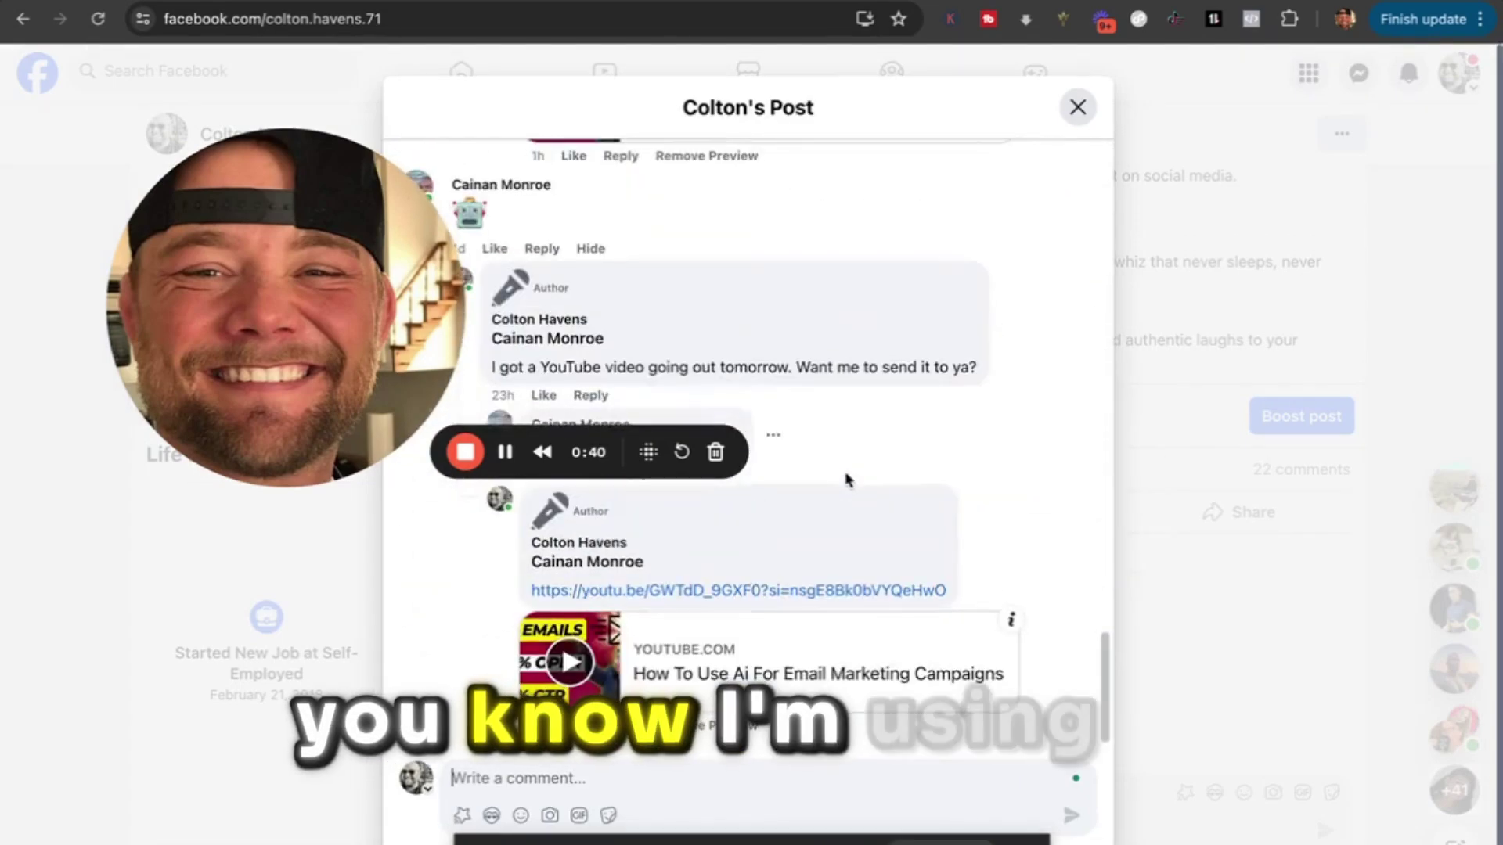
{"action": "scroll", "coordinate": [847, 479], "scroll_direction": "up", "scroll_amount": 15}
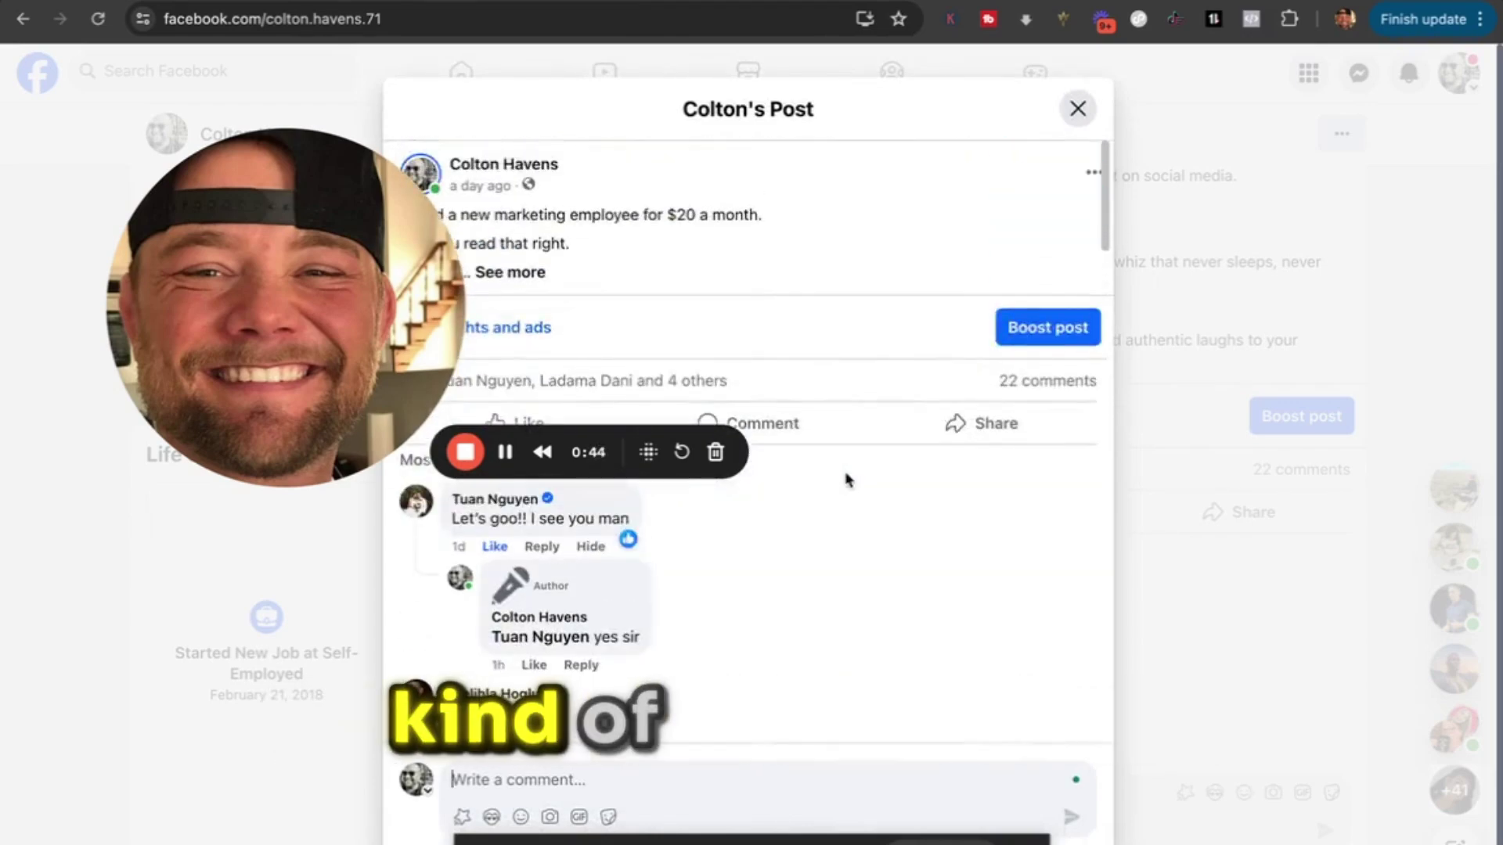
{"action": "left_click", "coordinate": [1079, 111]}
{"action": "scroll", "coordinate": [1002, 399], "scroll_direction": "up", "scroll_amount": 6}
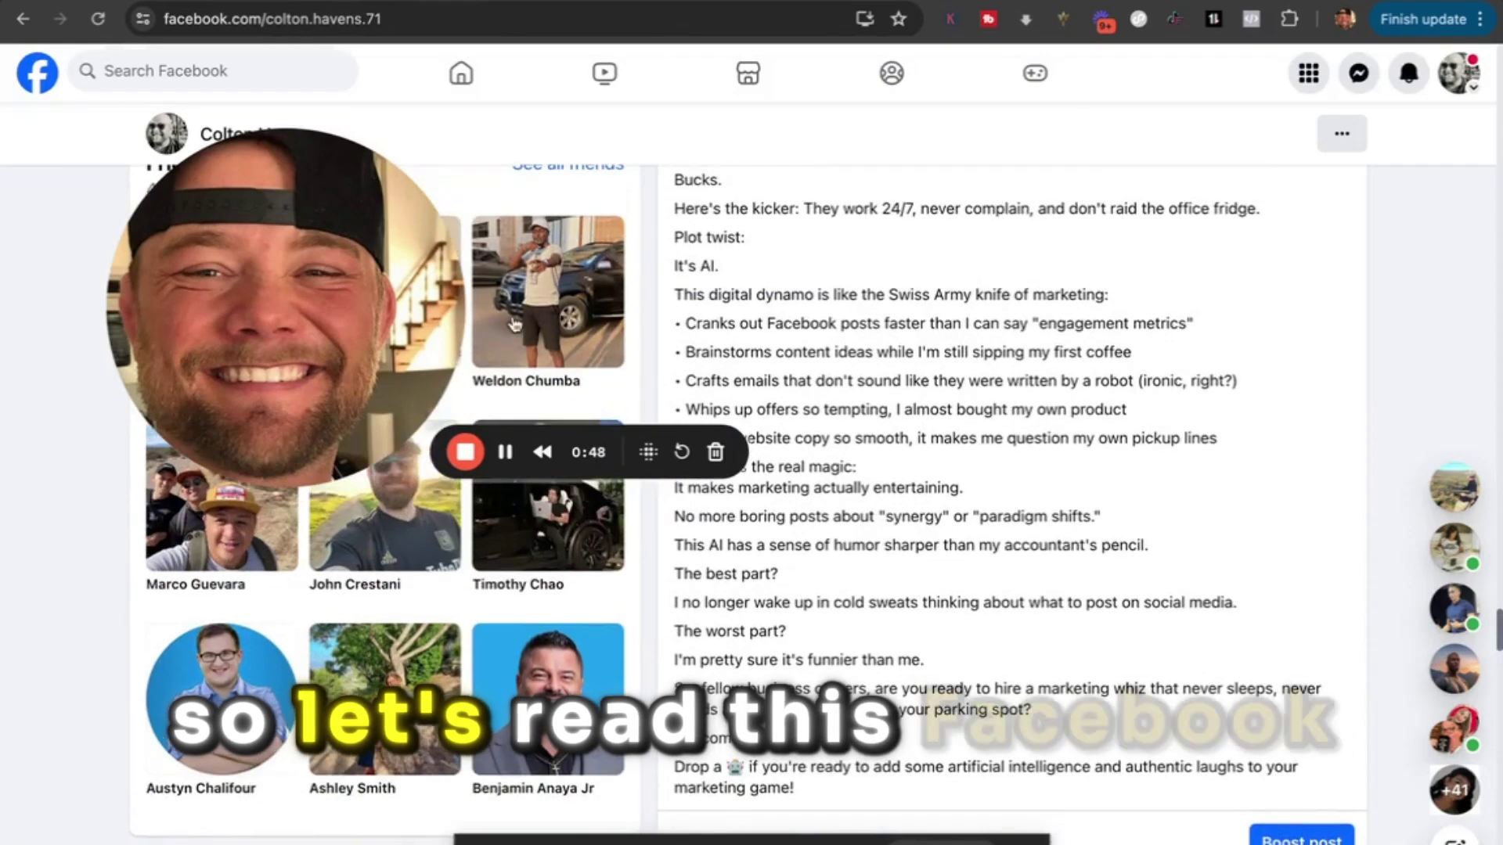
{"action": "scroll", "coordinate": [827, 286], "scroll_direction": "up", "scroll_amount": 3}
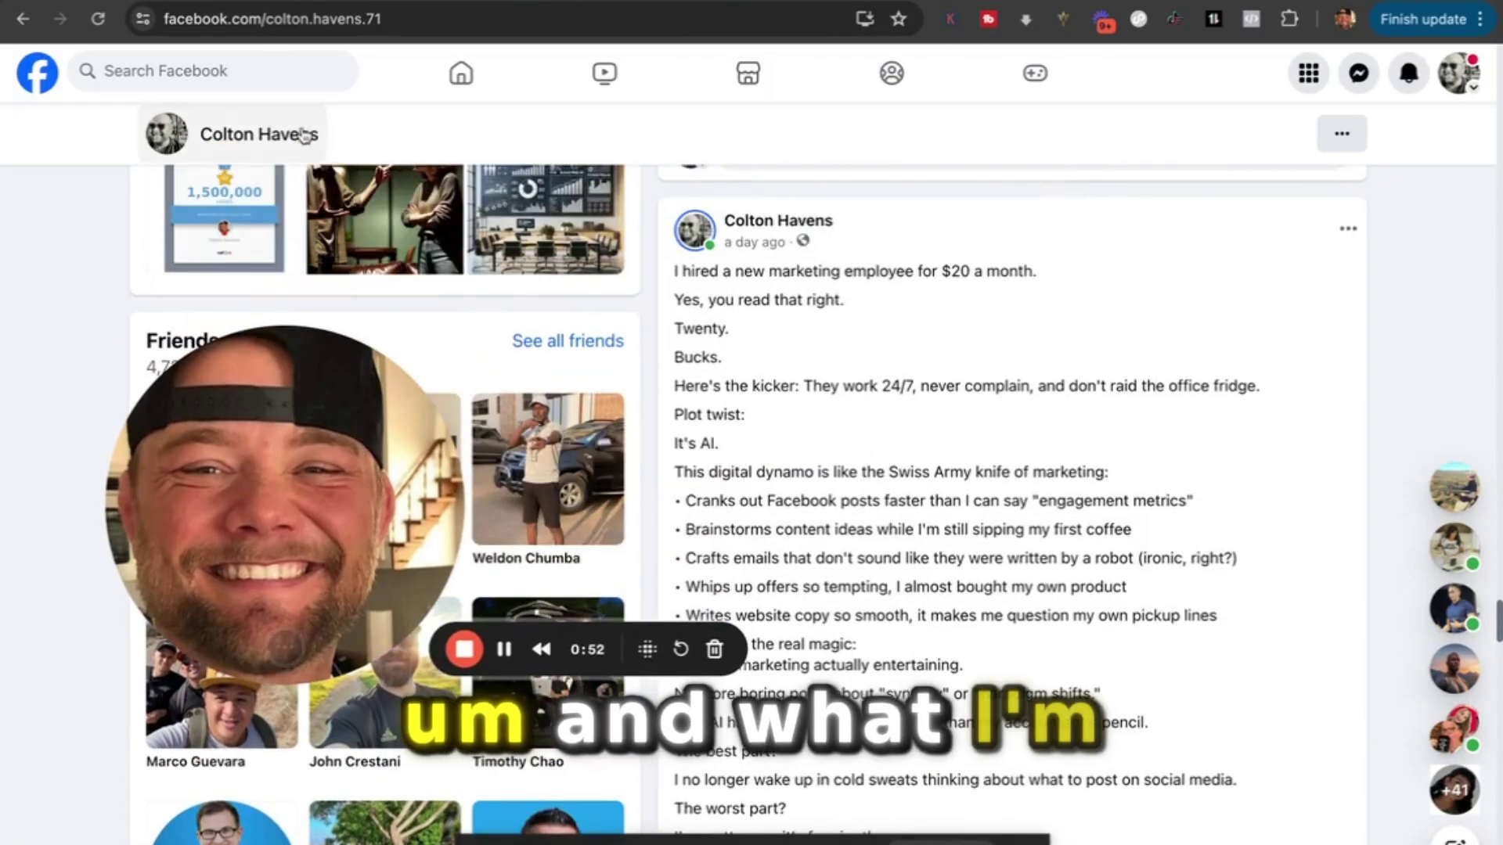
{"action": "left_click", "coordinate": [313, 12]}
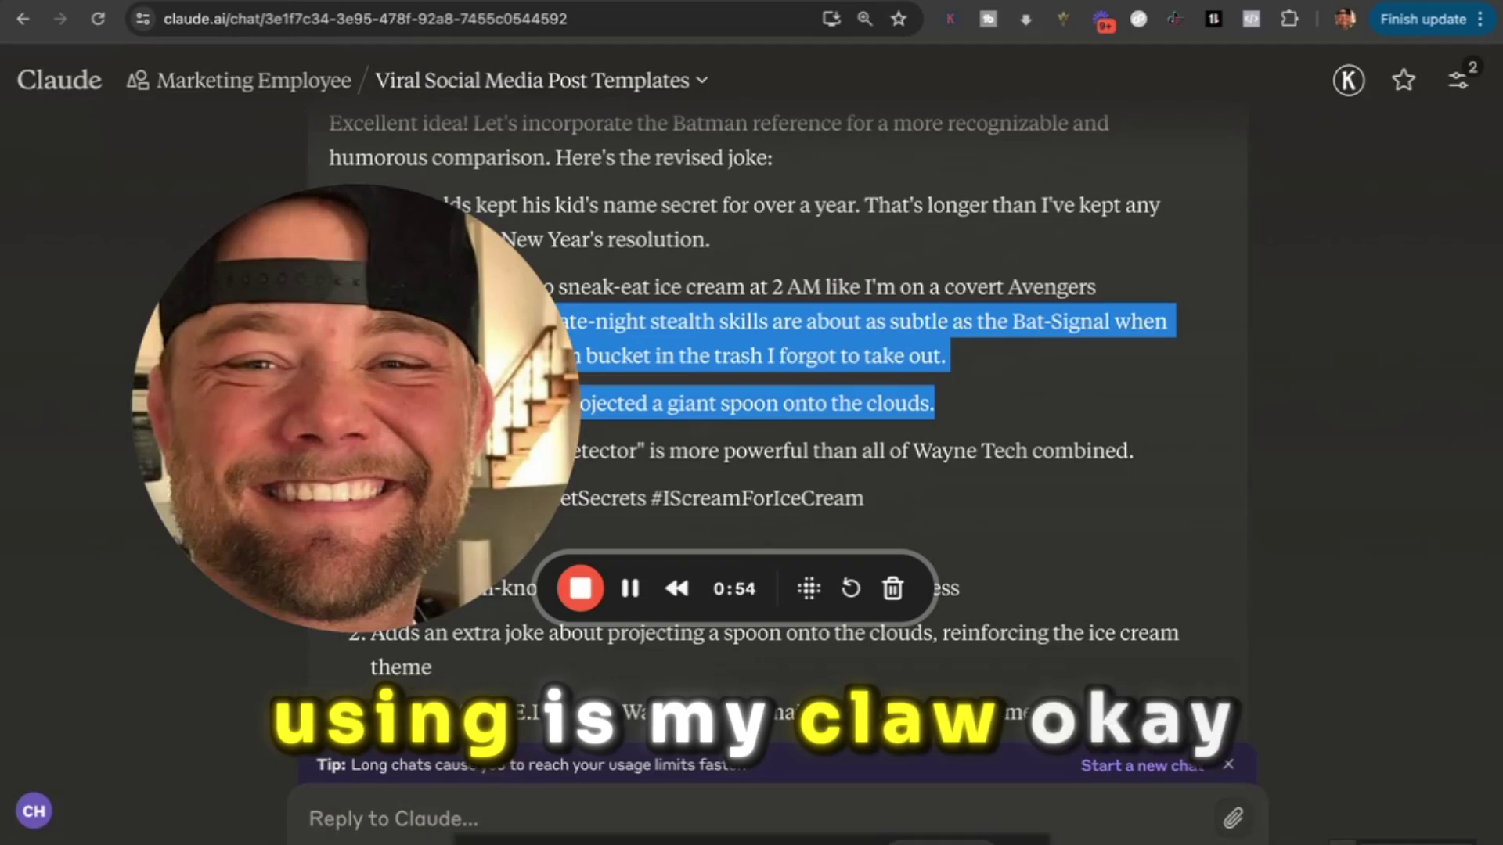
{"action": "key", "text": "ctrl+Tab"}
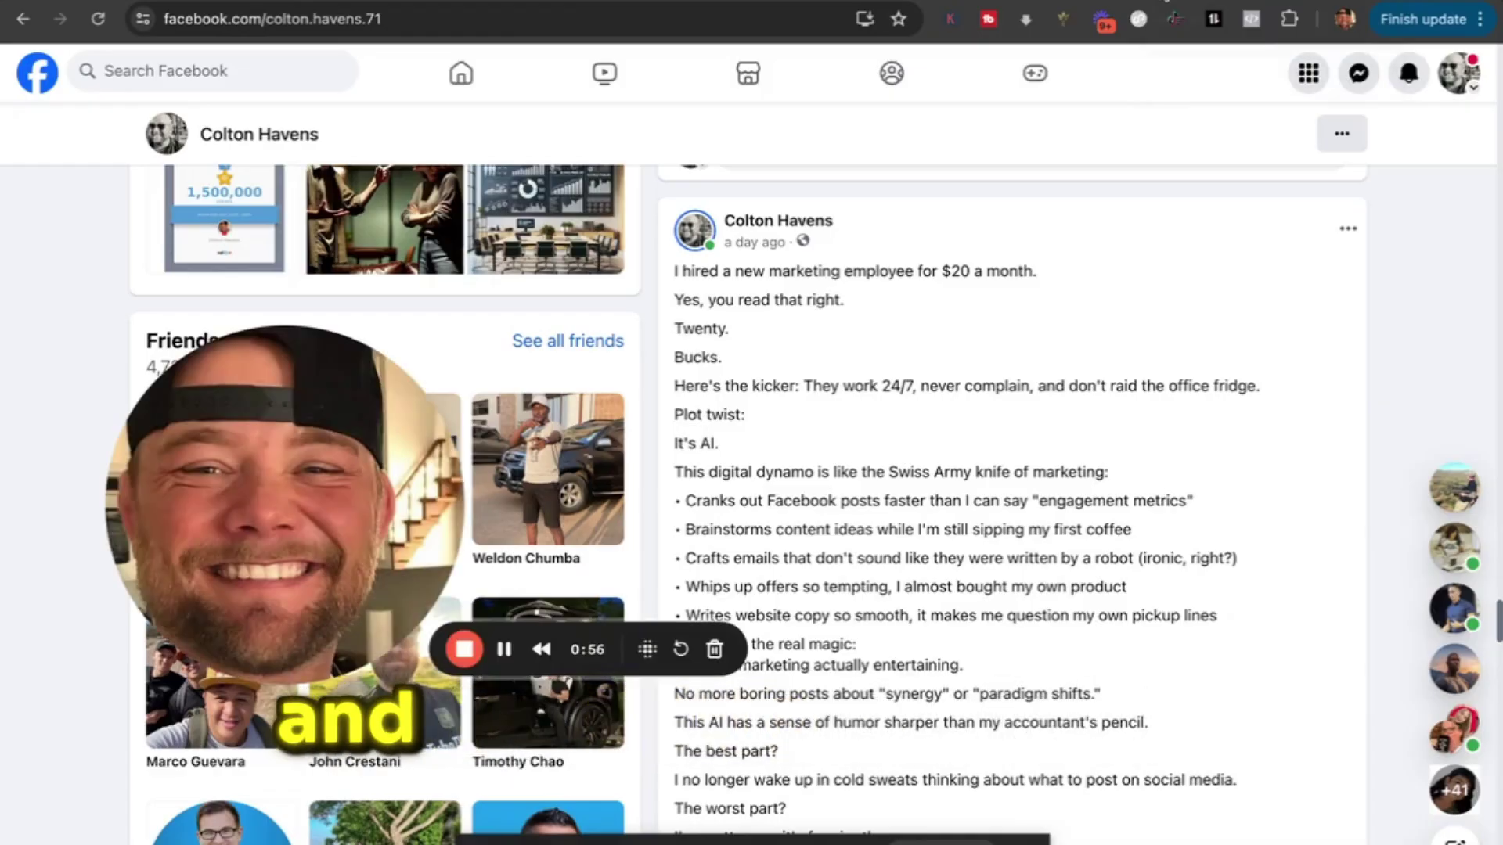
{"action": "scroll", "coordinate": [1014, 368], "scroll_direction": "down", "scroll_amount": 2}
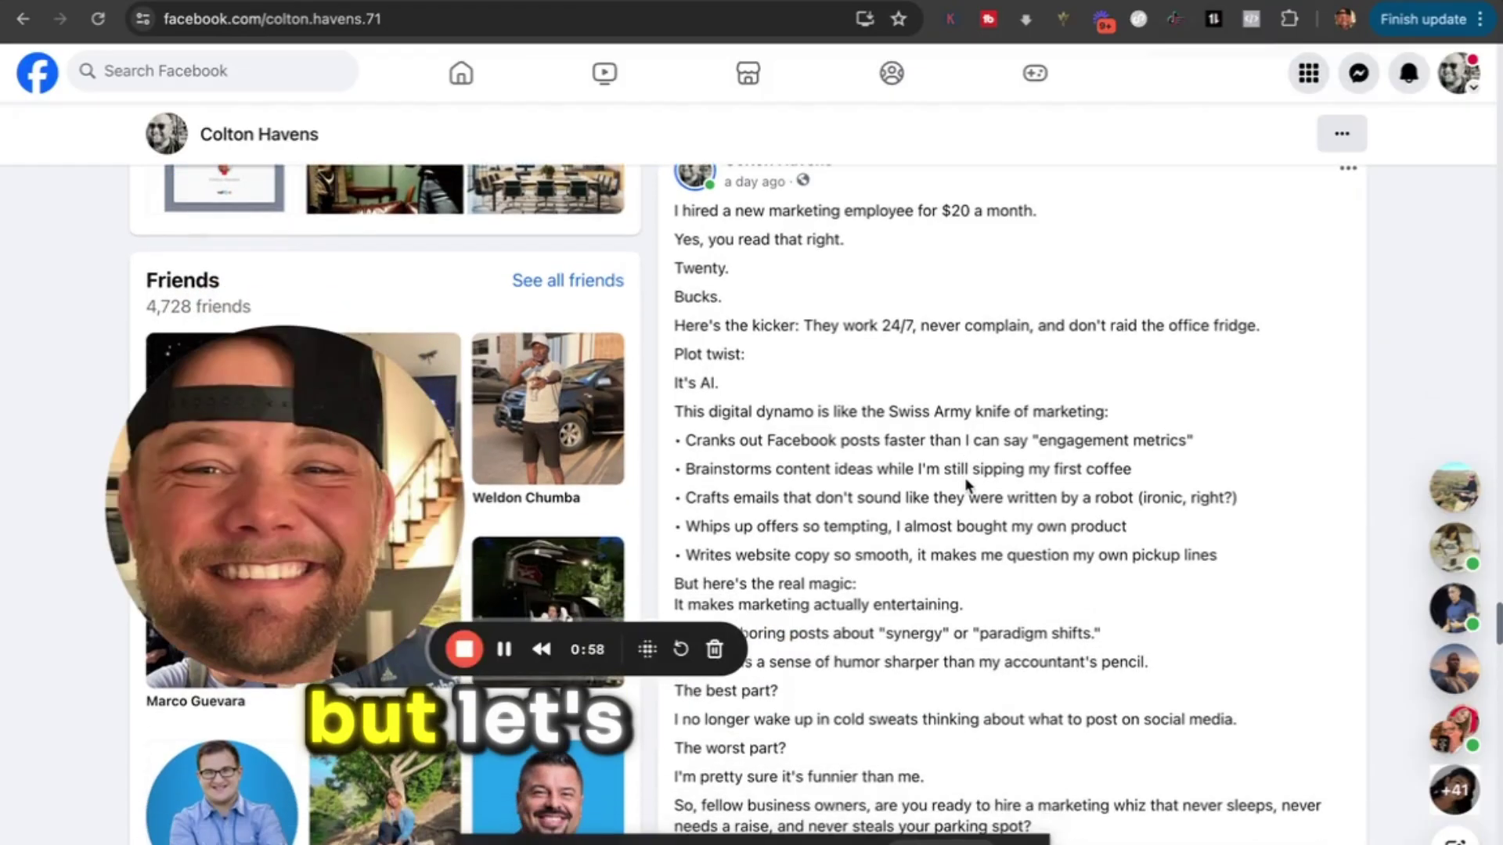
{"action": "scroll", "coordinate": [966, 487], "scroll_direction": "down", "scroll_amount": 4}
{"action": "scroll", "coordinate": [966, 486], "scroll_direction": "up", "scroll_amount": 5}
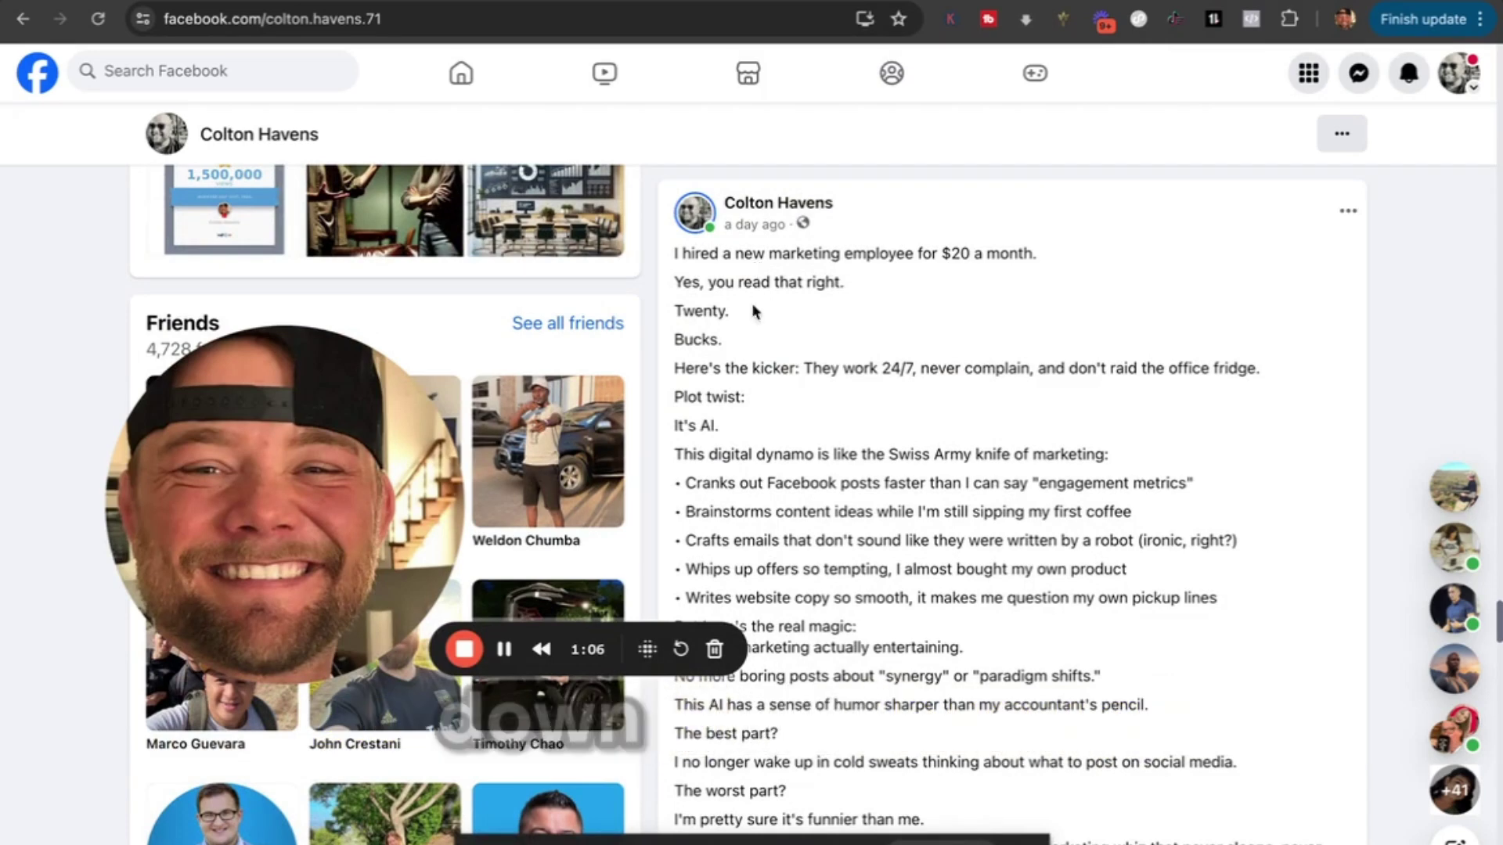
{"action": "scroll", "coordinate": [752, 321], "scroll_direction": "up", "scroll_amount": 1}
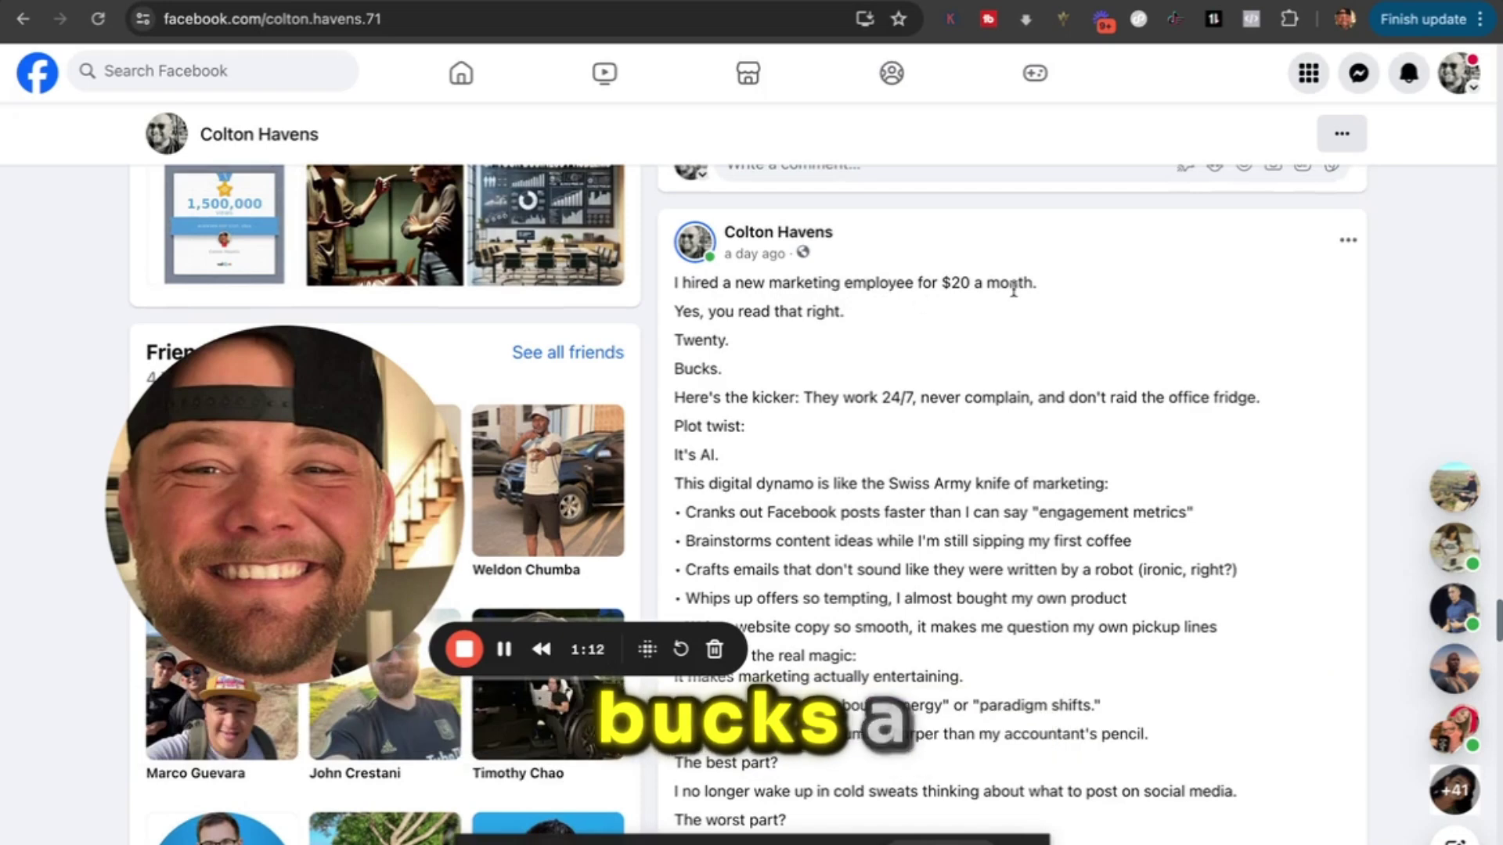
{"action": "scroll", "coordinate": [806, 348], "scroll_direction": "down", "scroll_amount": 1}
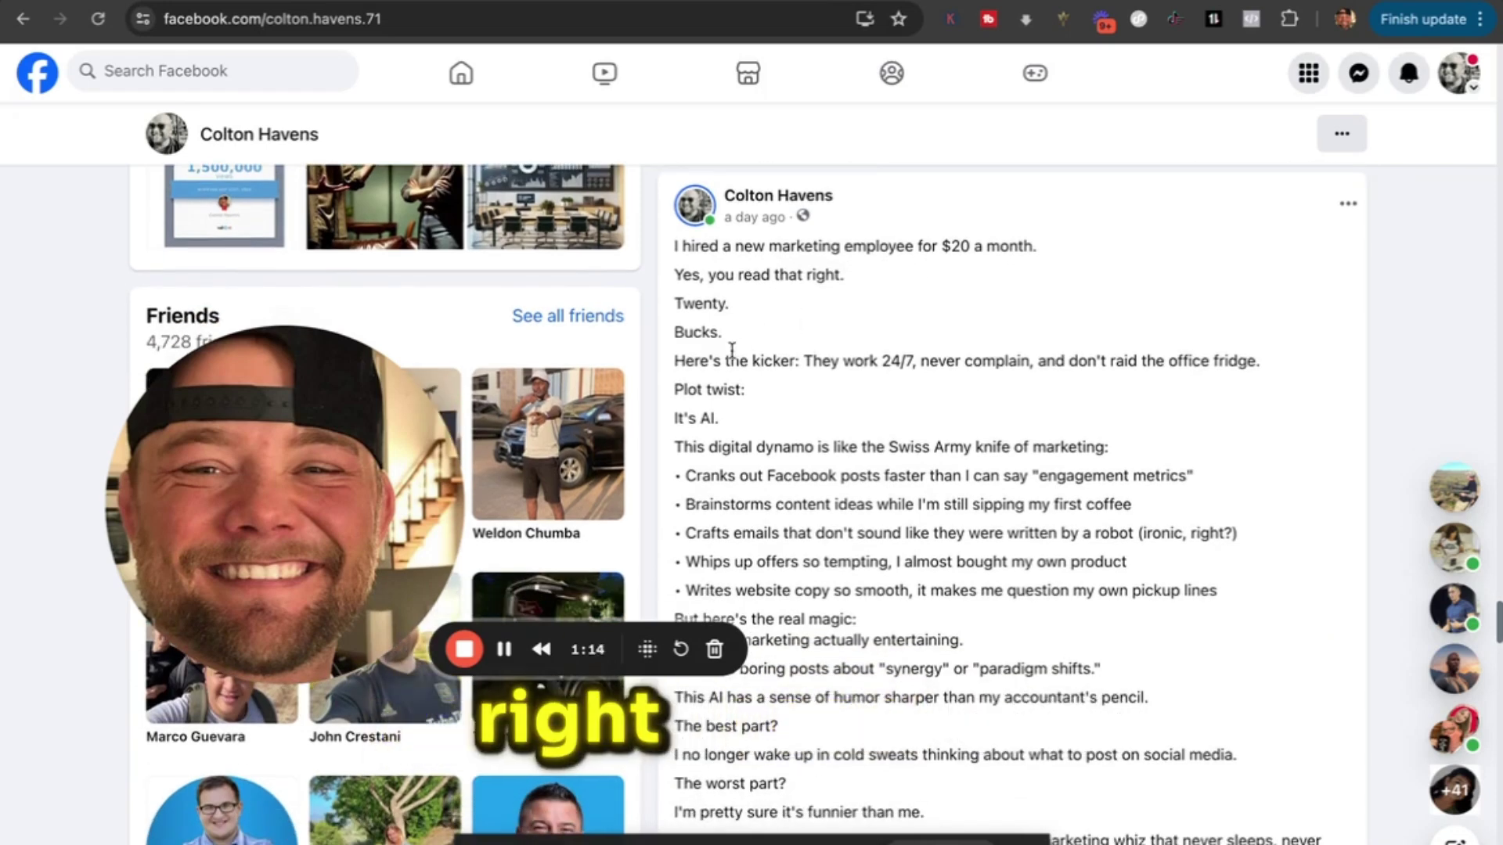
{"action": "scroll", "coordinate": [778, 361], "scroll_direction": "down", "scroll_amount": 1}
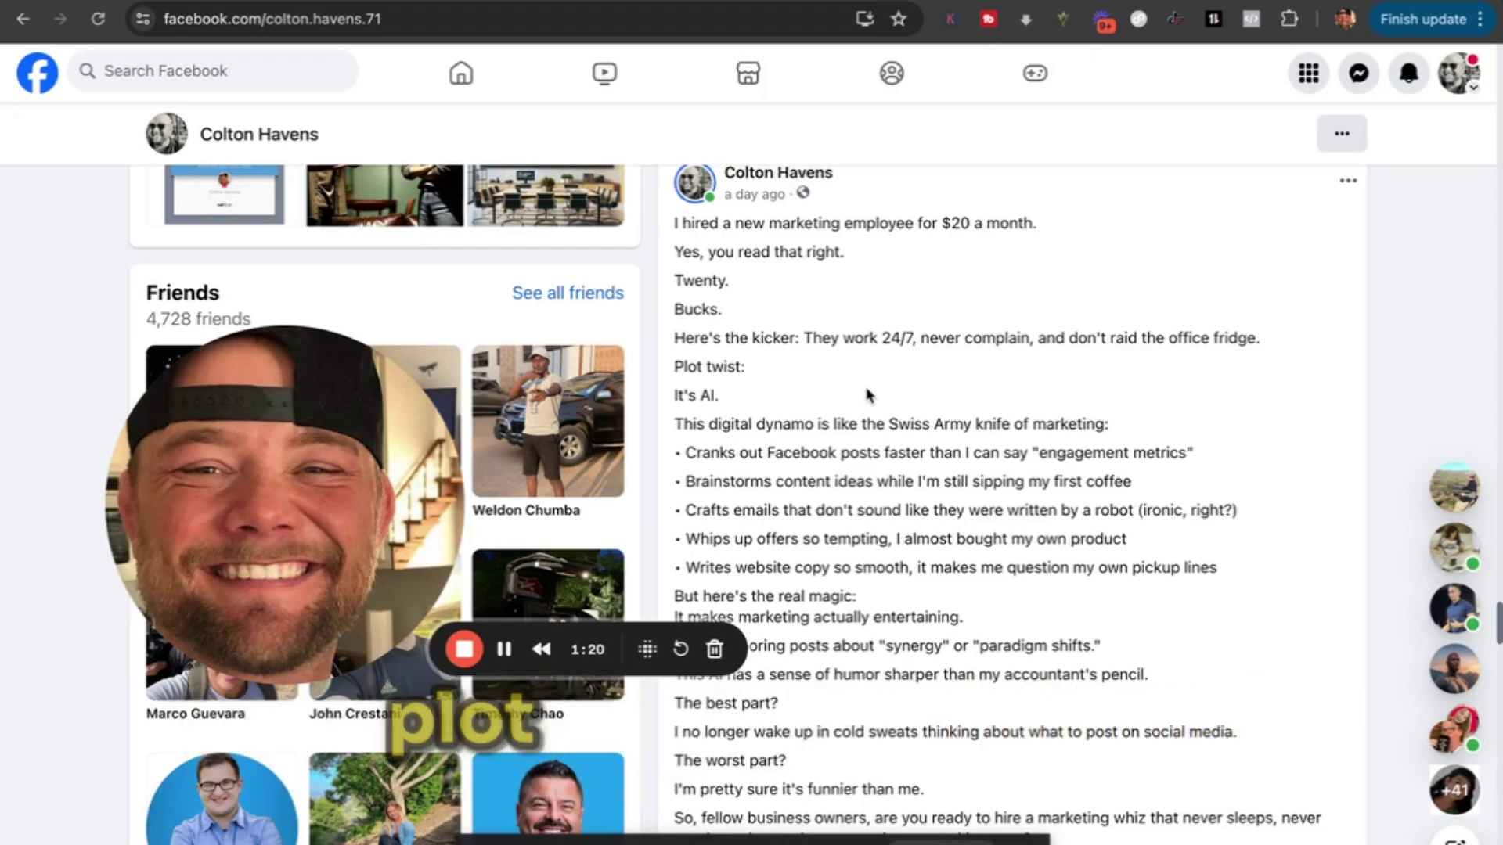
{"action": "scroll", "coordinate": [867, 393], "scroll_direction": "down", "scroll_amount": 3}
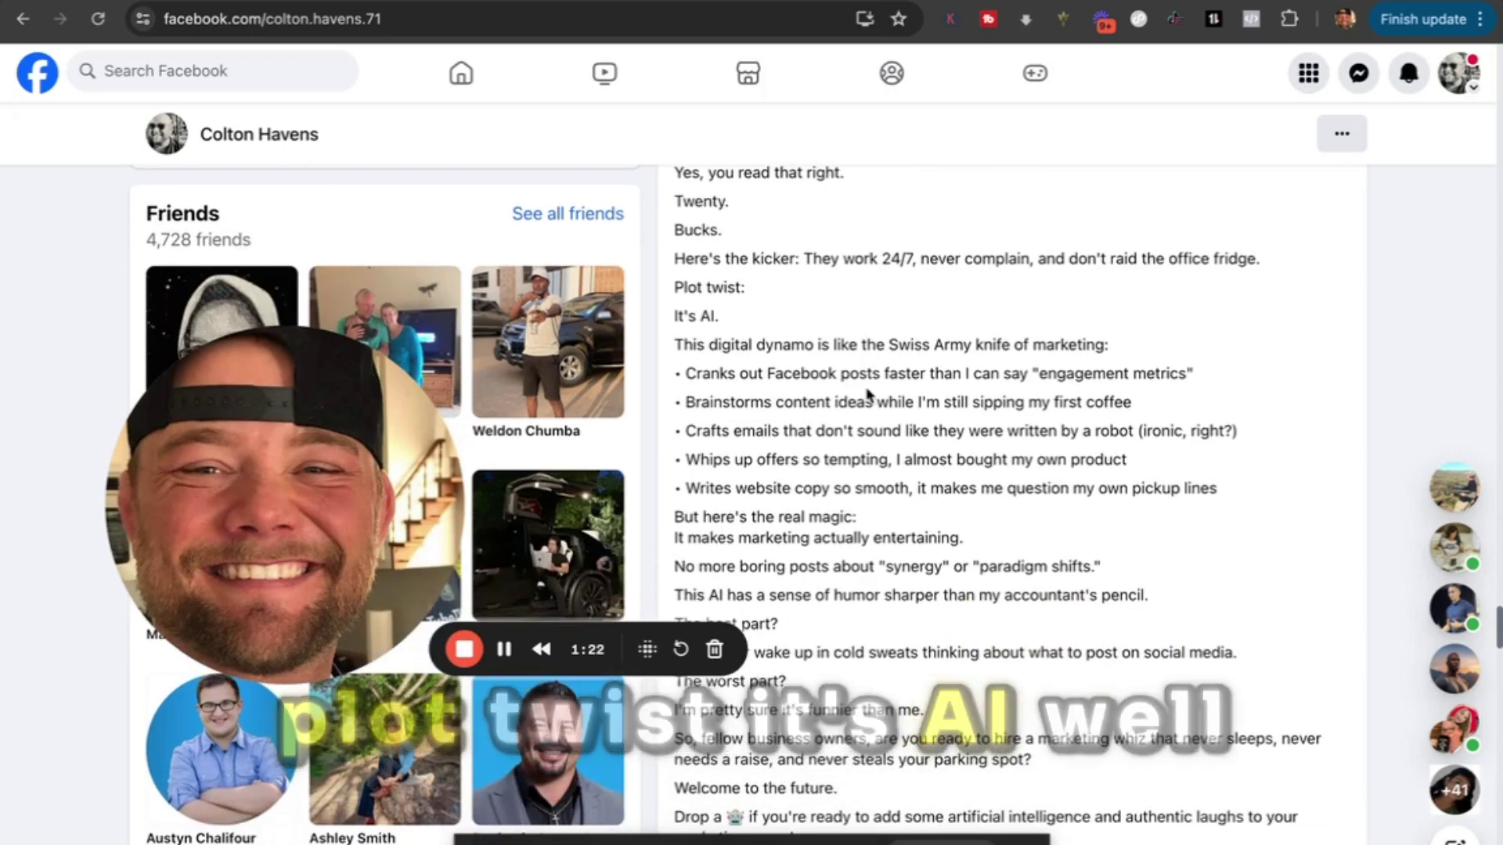
{"action": "scroll", "coordinate": [867, 394], "scroll_direction": "down", "scroll_amount": 1}
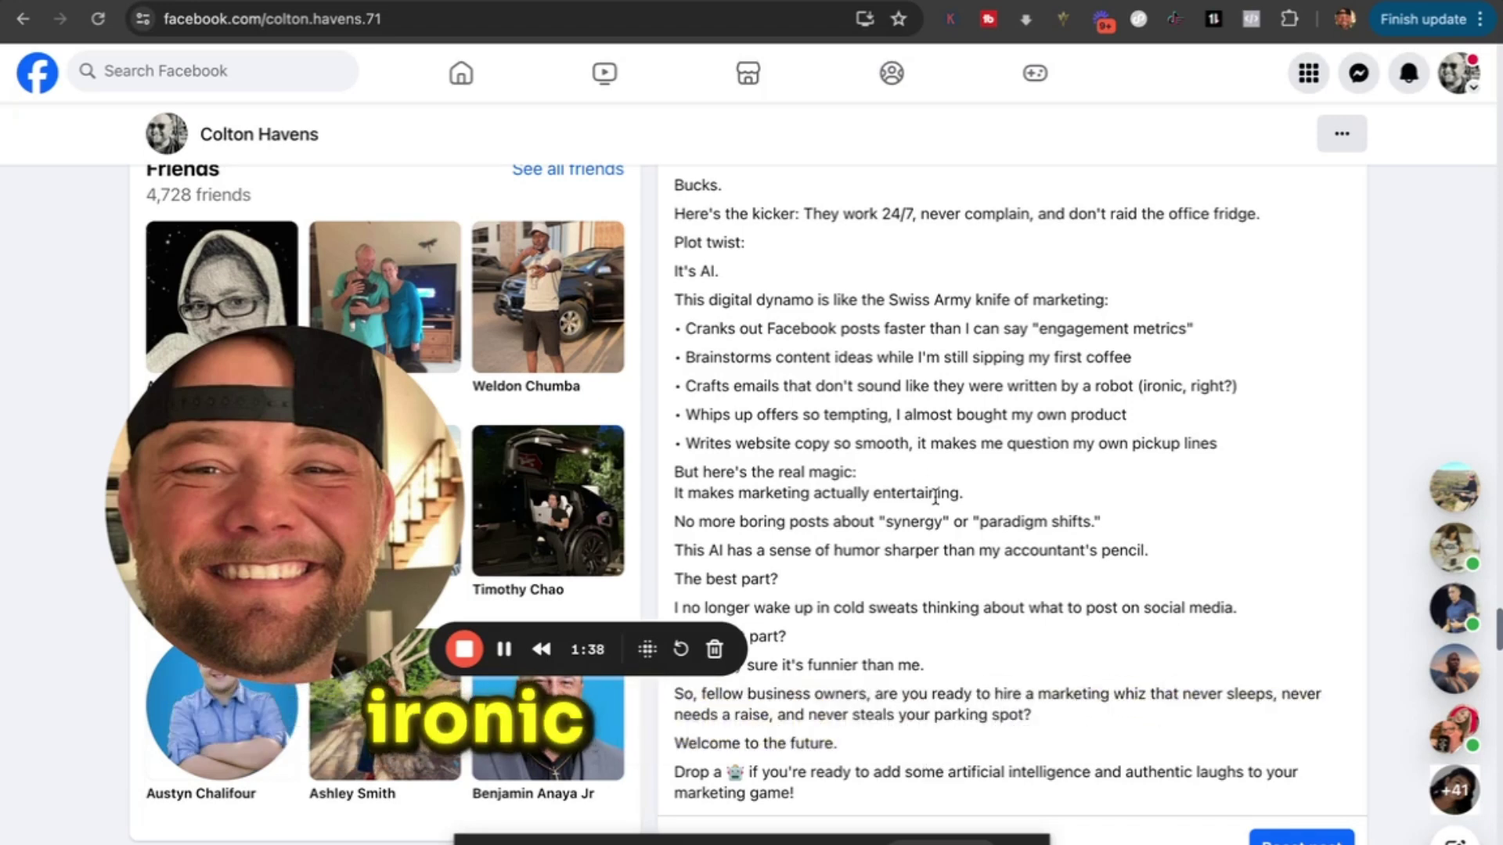
Review the AI humor post's comments and insights, then return to the Claude chat
{"action": "scroll", "coordinate": [935, 495], "scroll_direction": "down", "scroll_amount": 1}
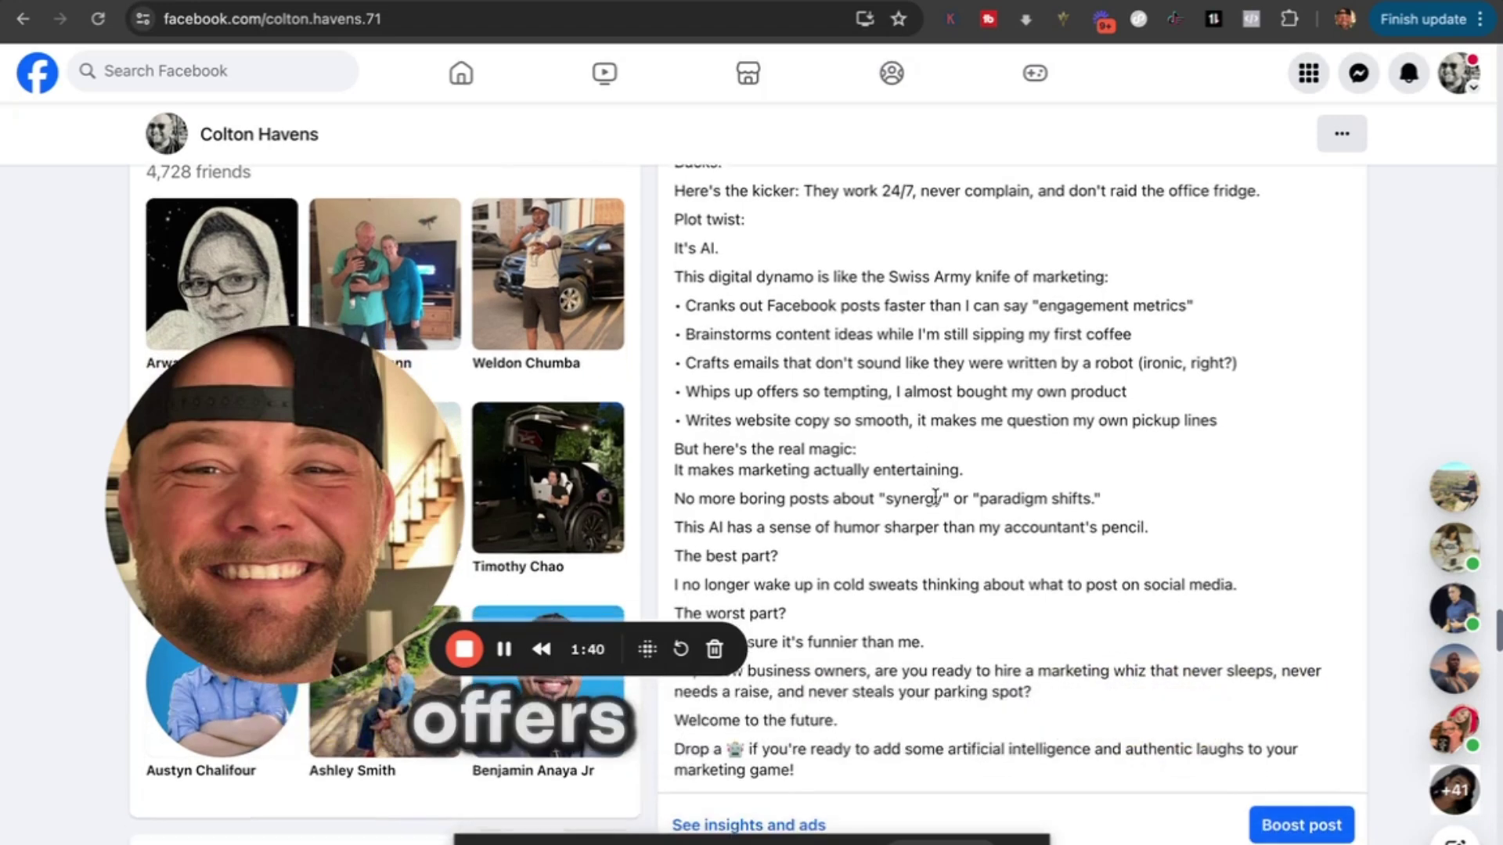
{"action": "scroll", "coordinate": [935, 495], "scroll_direction": "down", "scroll_amount": 1}
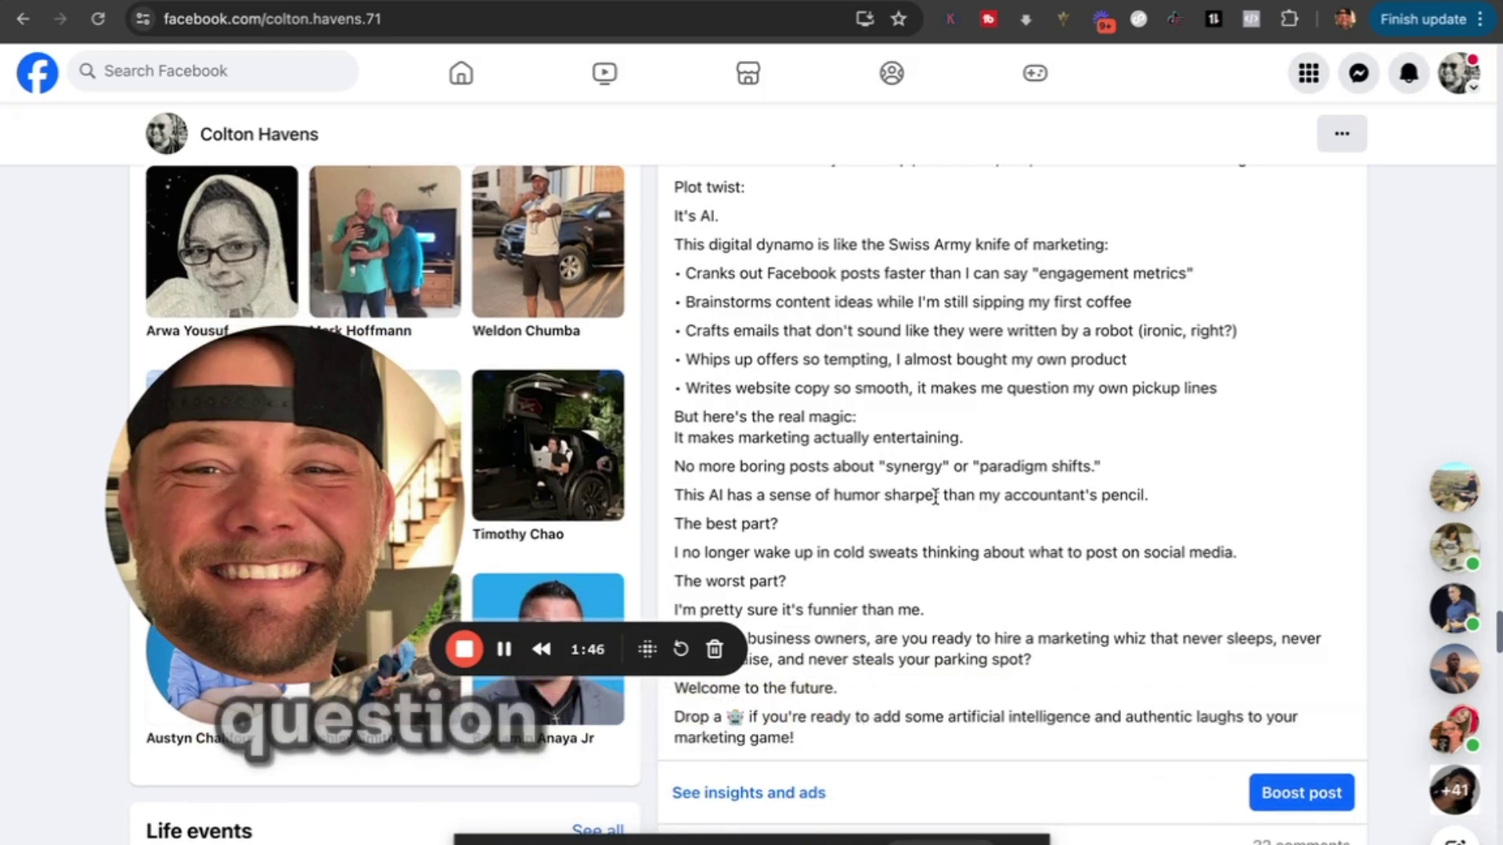
{"action": "scroll", "coordinate": [935, 496], "scroll_direction": "down", "scroll_amount": 1}
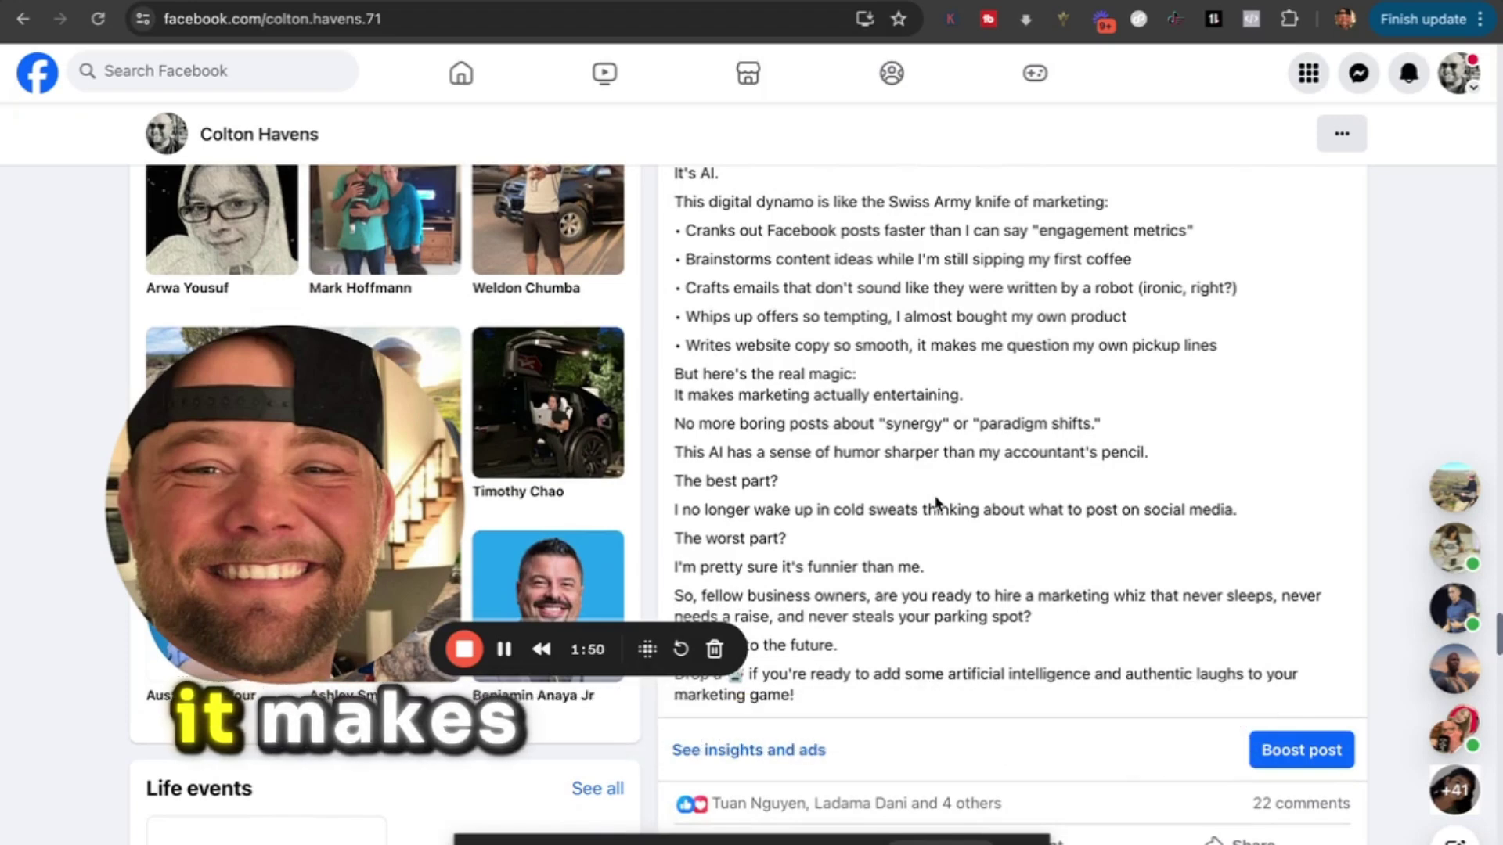
{"action": "scroll", "coordinate": [936, 501], "scroll_direction": "down", "scroll_amount": 1}
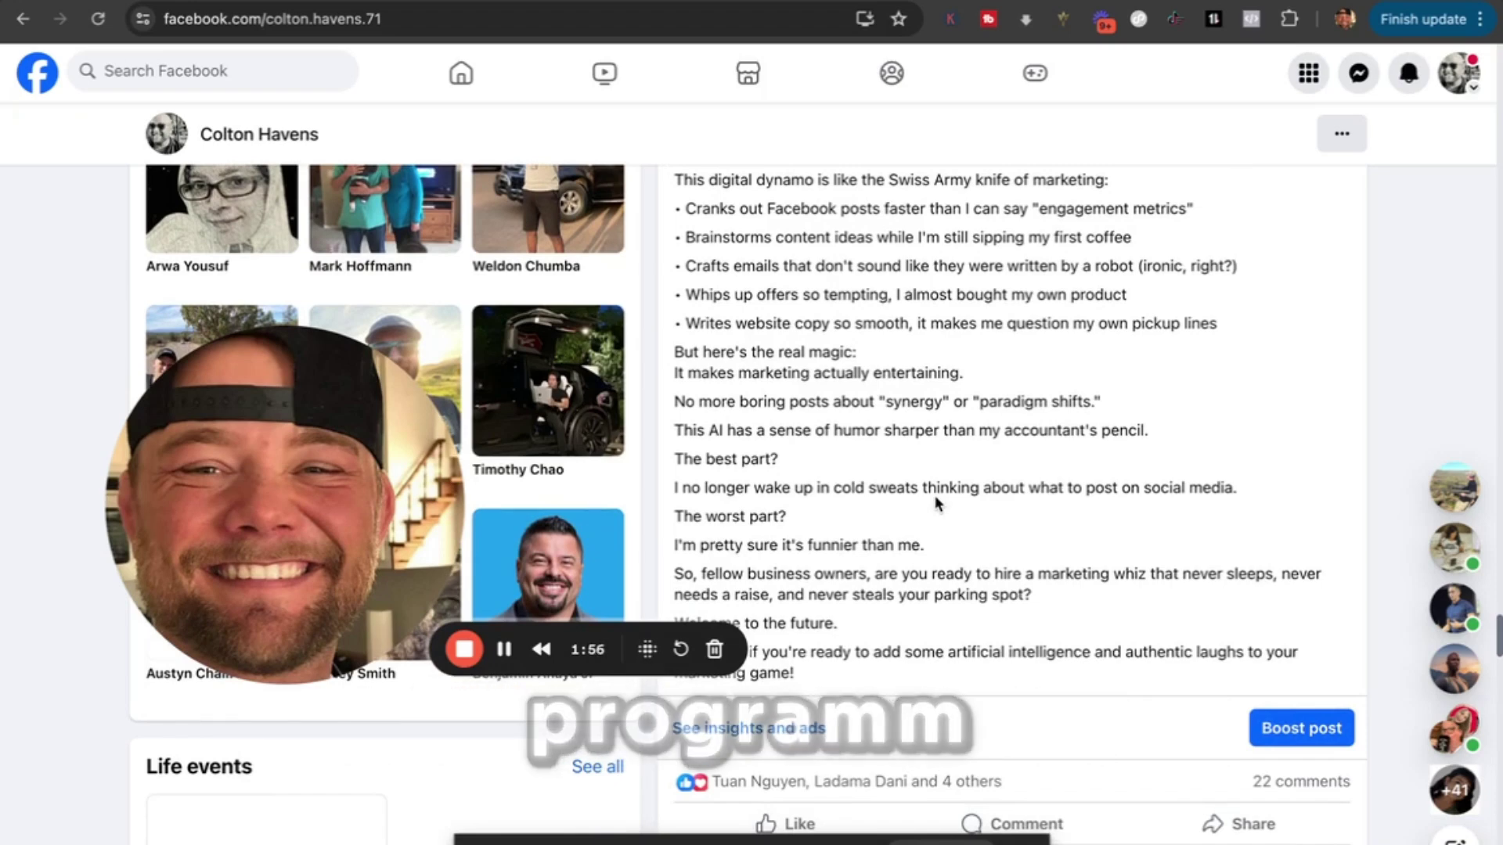
{"action": "scroll", "coordinate": [934, 501], "scroll_direction": "down", "scroll_amount": 1}
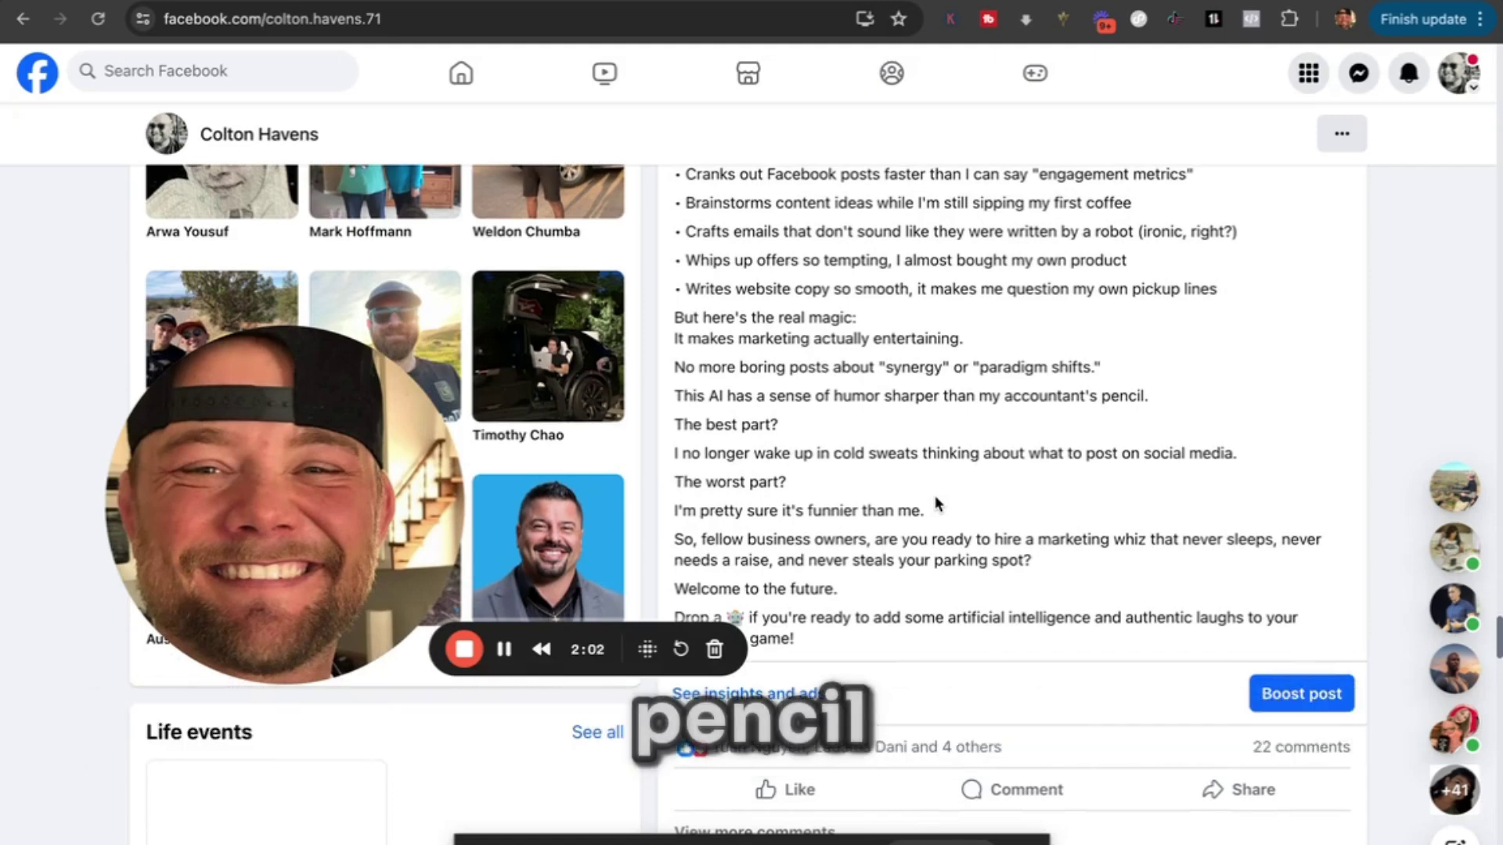
{"action": "scroll", "coordinate": [936, 501], "scroll_direction": "down", "scroll_amount": 1}
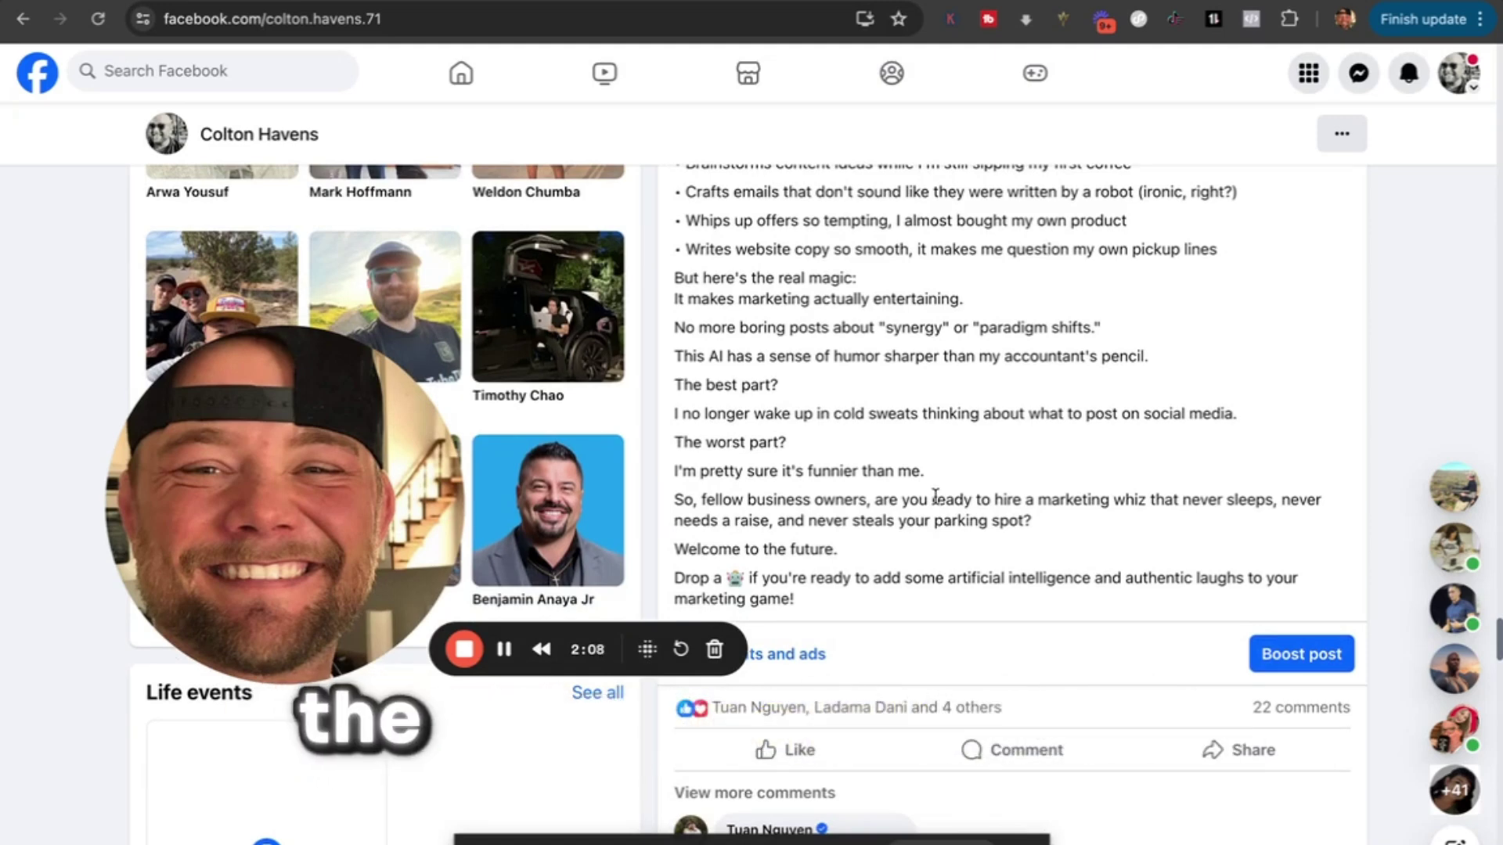
{"action": "scroll", "coordinate": [935, 496], "scroll_direction": "down", "scroll_amount": 1}
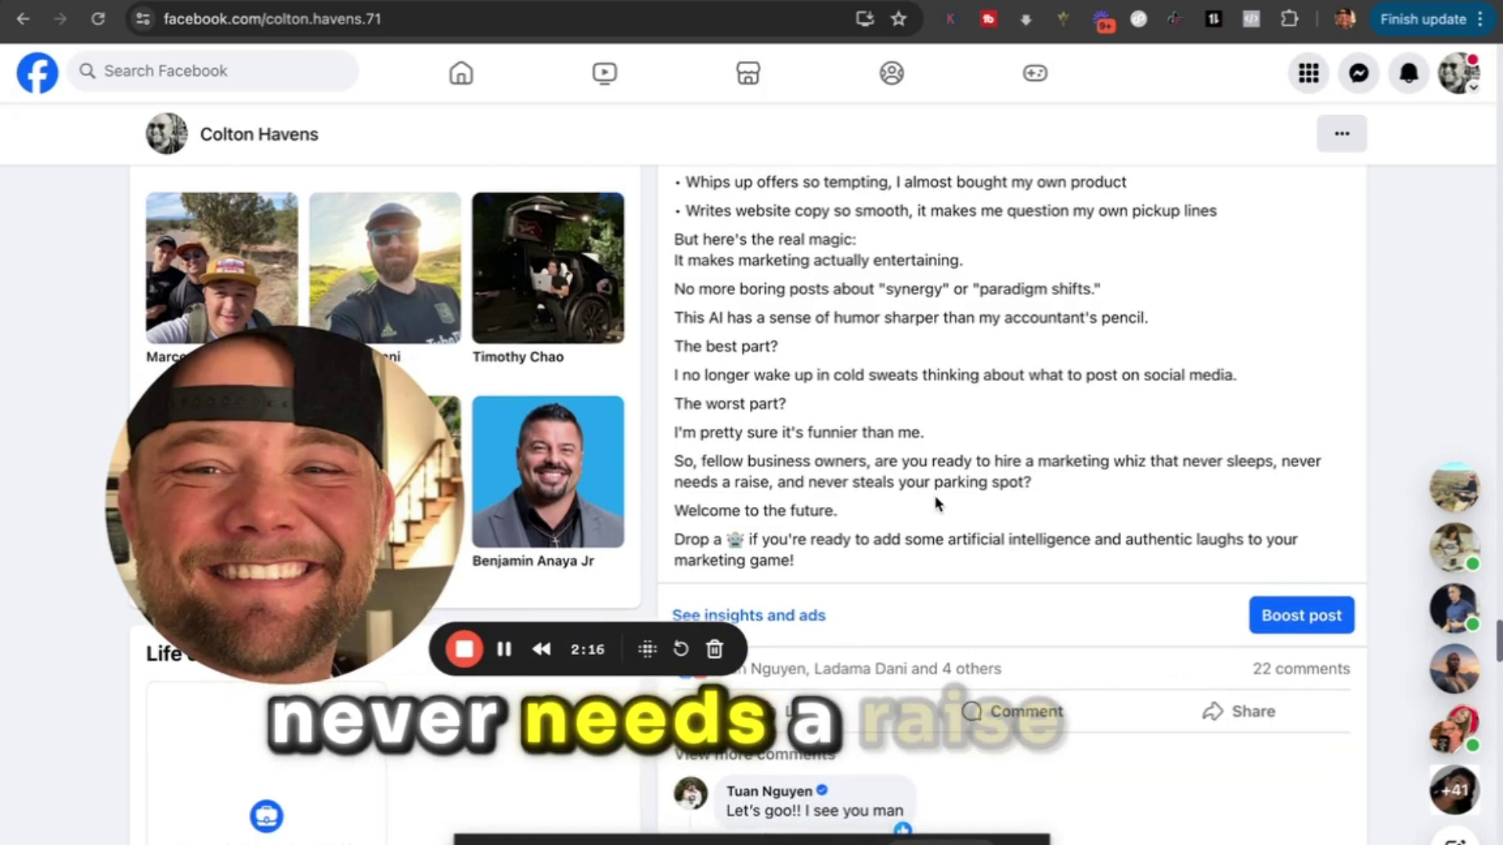
{"action": "scroll", "coordinate": [935, 496], "scroll_direction": "down", "scroll_amount": 1}
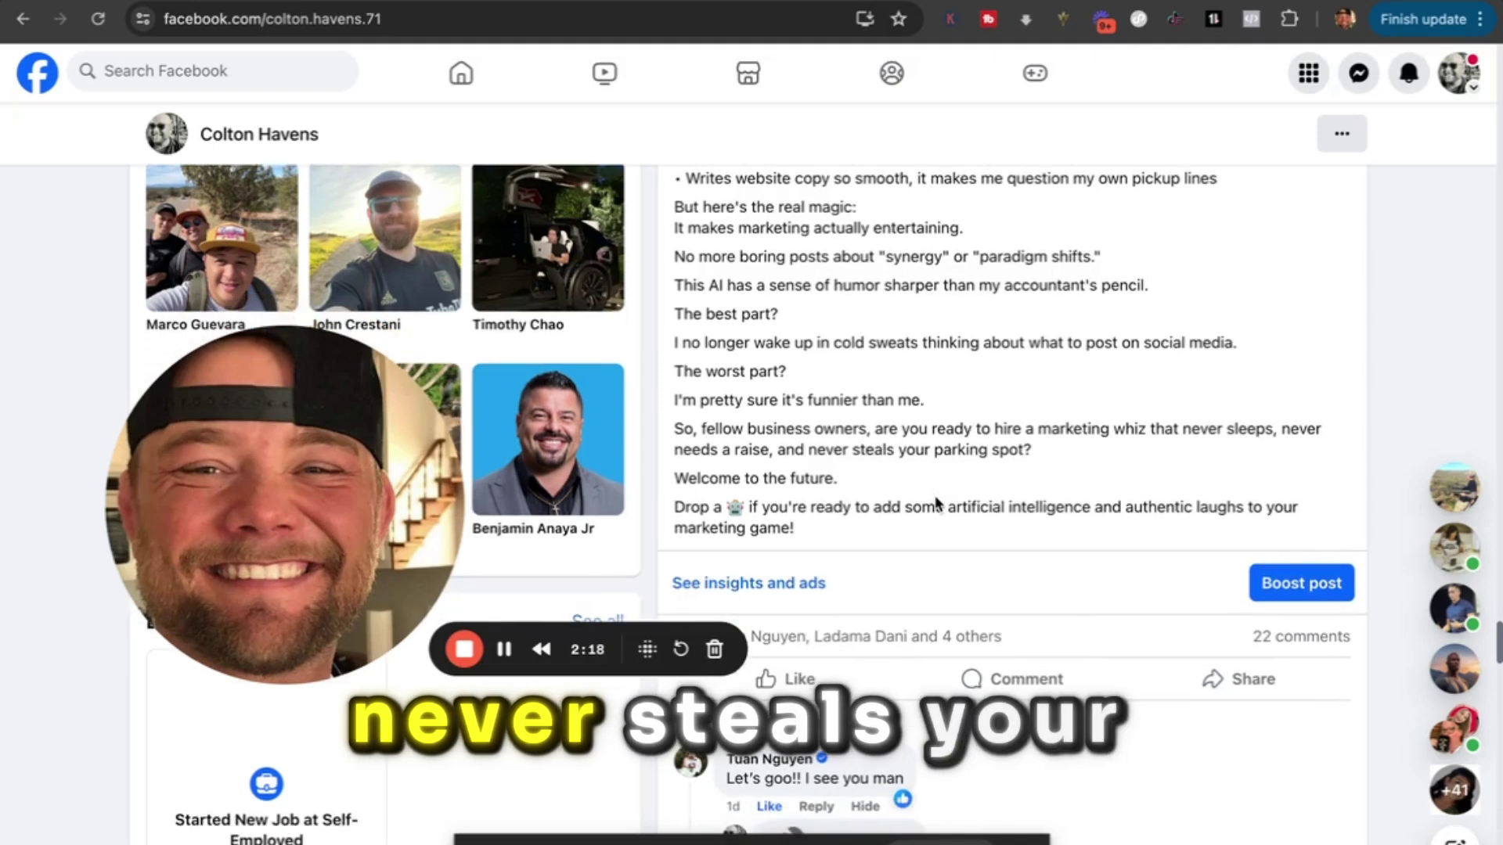
{"action": "scroll", "coordinate": [936, 540], "scroll_direction": "down", "scroll_amount": 1}
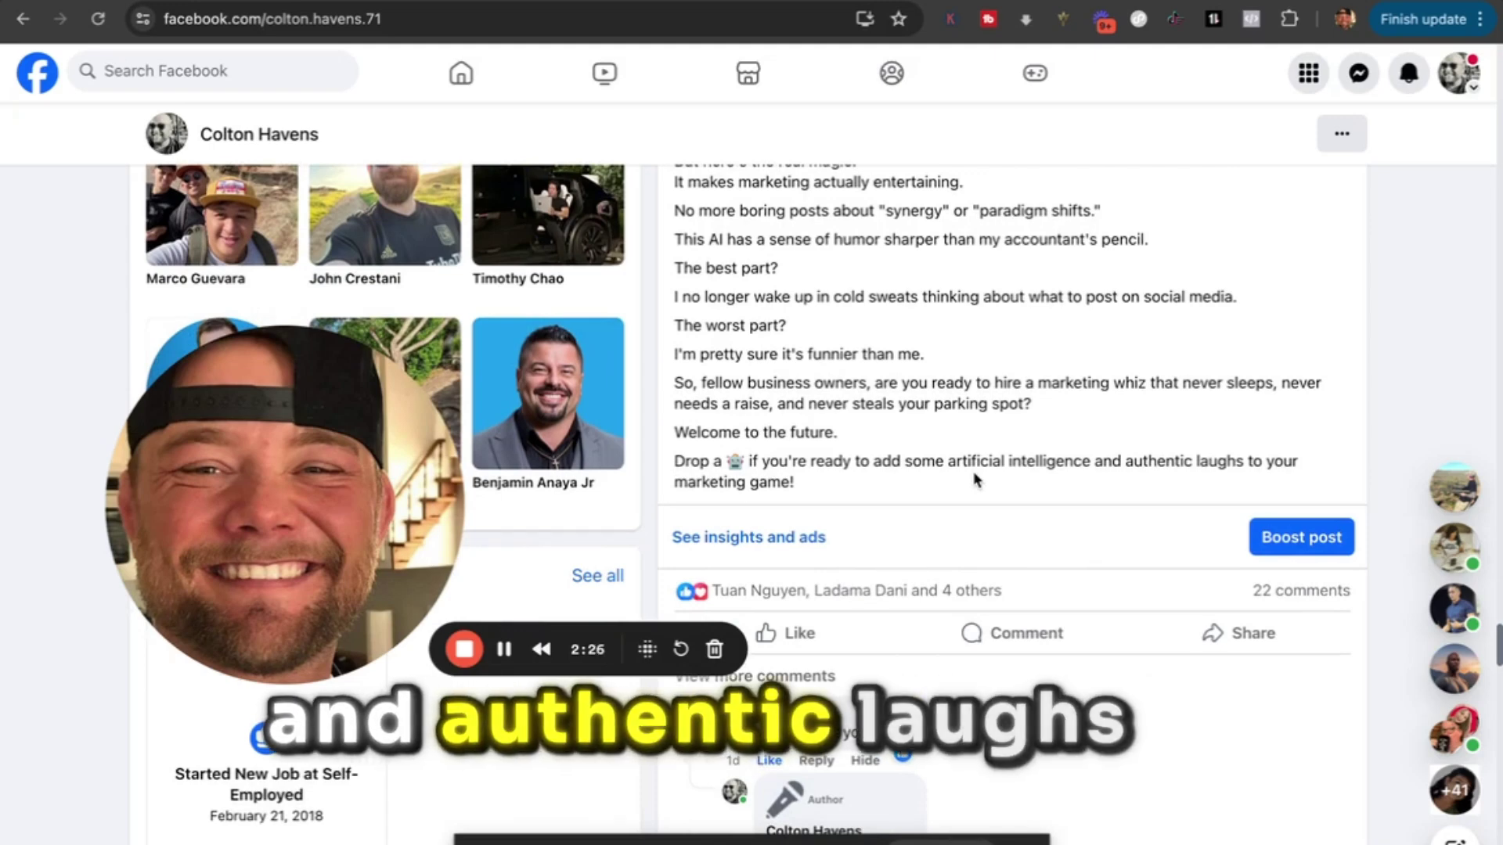
{"action": "scroll", "coordinate": [978, 478], "scroll_direction": "down", "scroll_amount": 6}
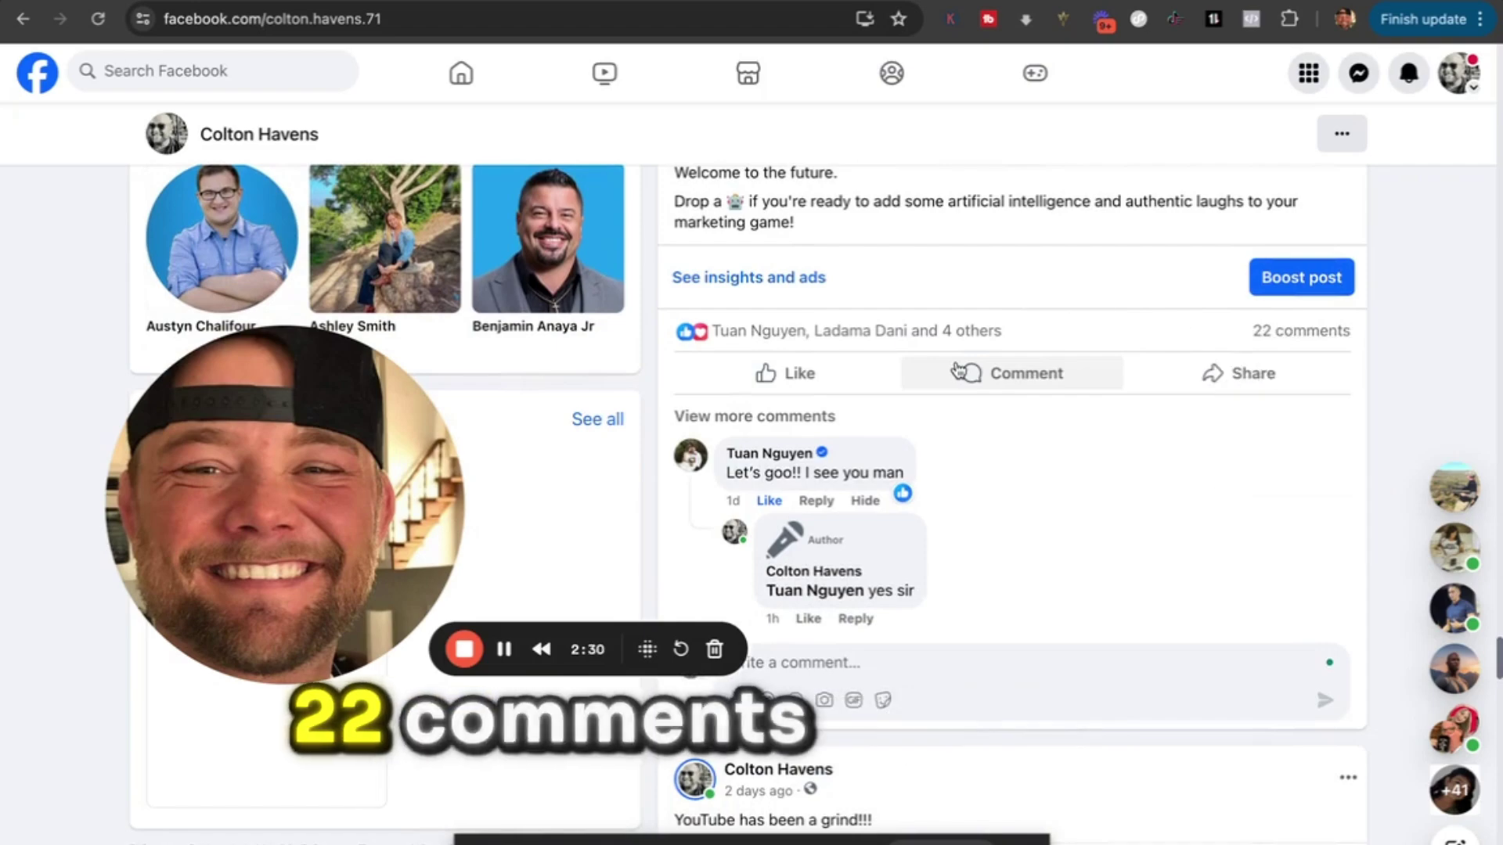
{"action": "scroll", "coordinate": [955, 392], "scroll_direction": "up", "scroll_amount": 1}
{"action": "scroll", "coordinate": [947, 430], "scroll_direction": "down", "scroll_amount": 4}
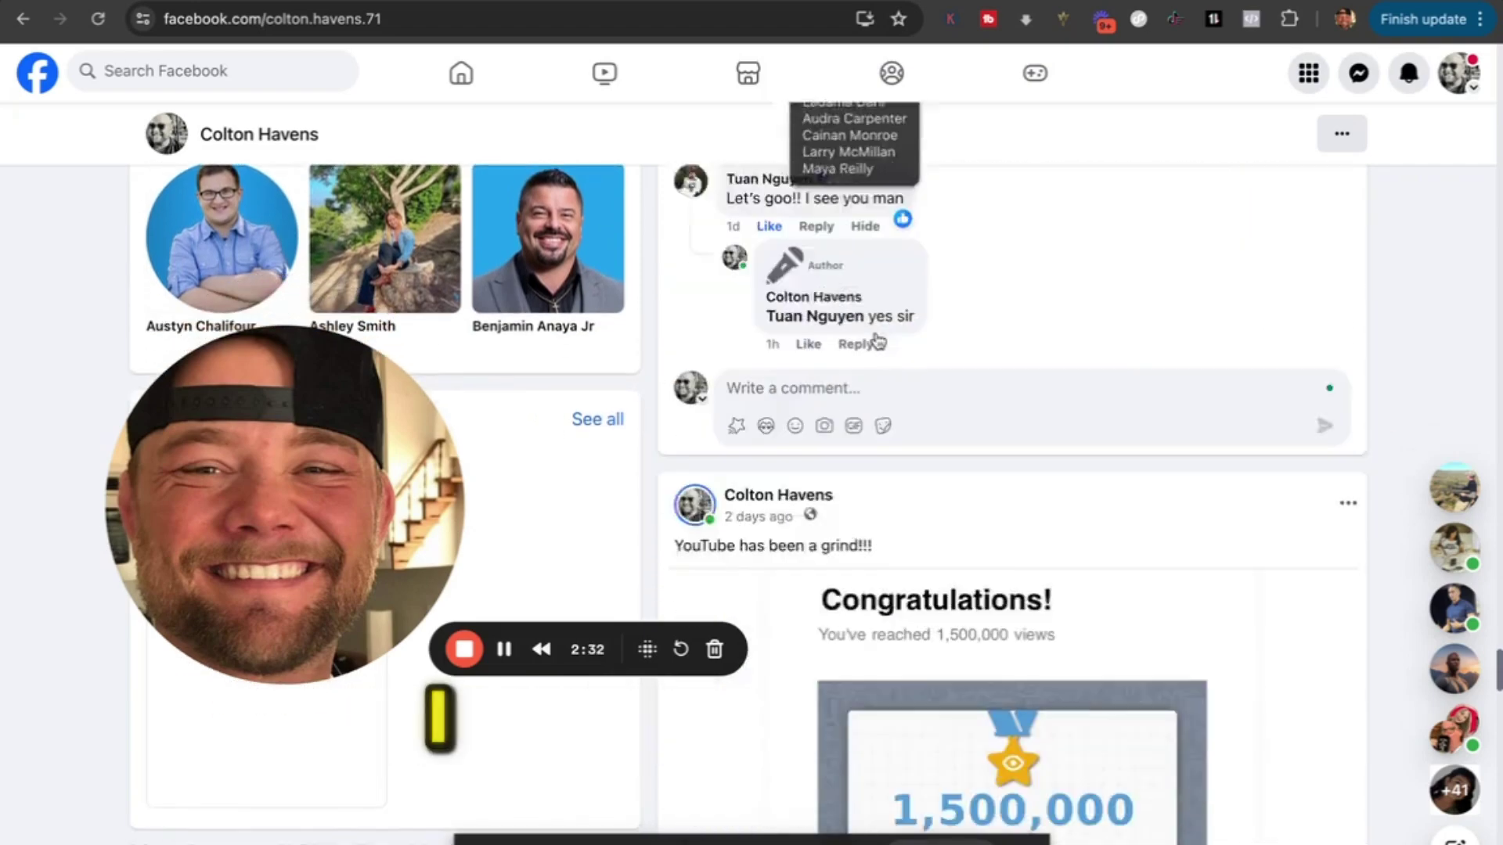
{"action": "scroll", "coordinate": [878, 341], "scroll_direction": "up", "scroll_amount": 5}
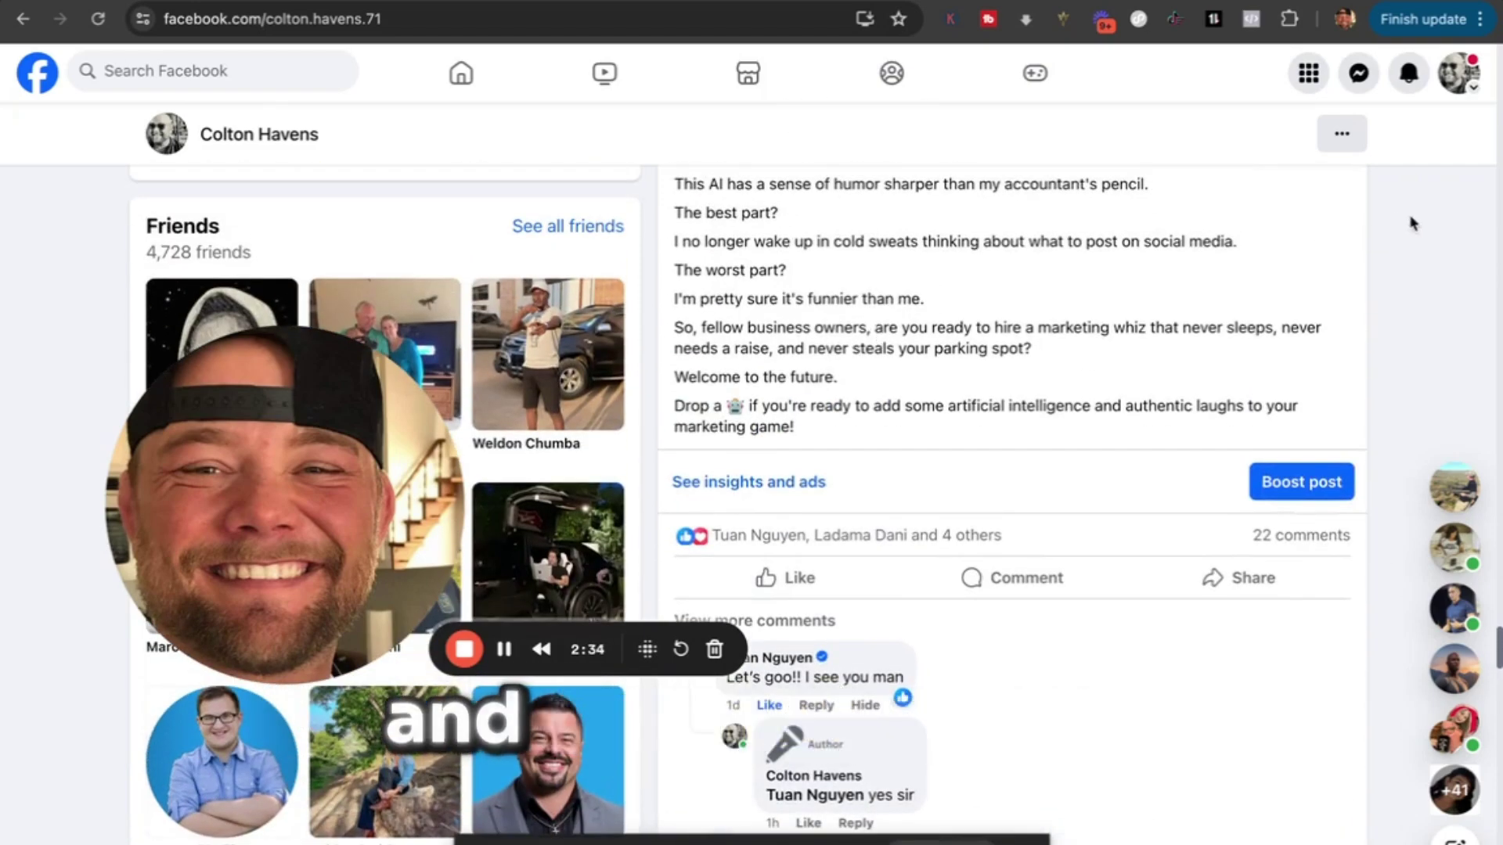
{"action": "scroll", "coordinate": [902, 327], "scroll_direction": "up", "scroll_amount": 15}
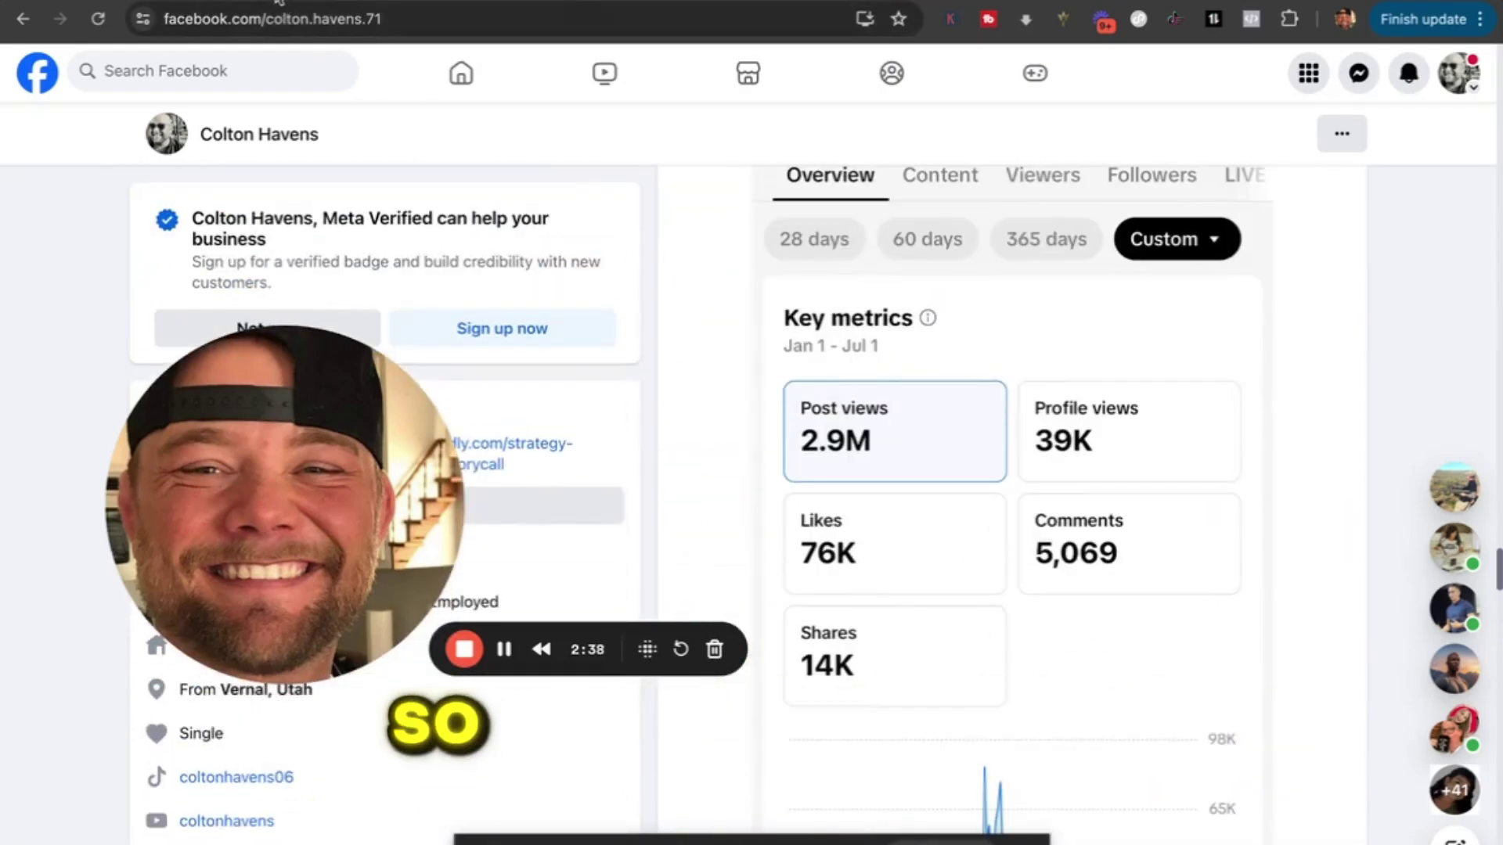
{"action": "key", "text": "ctrl+Tab"}
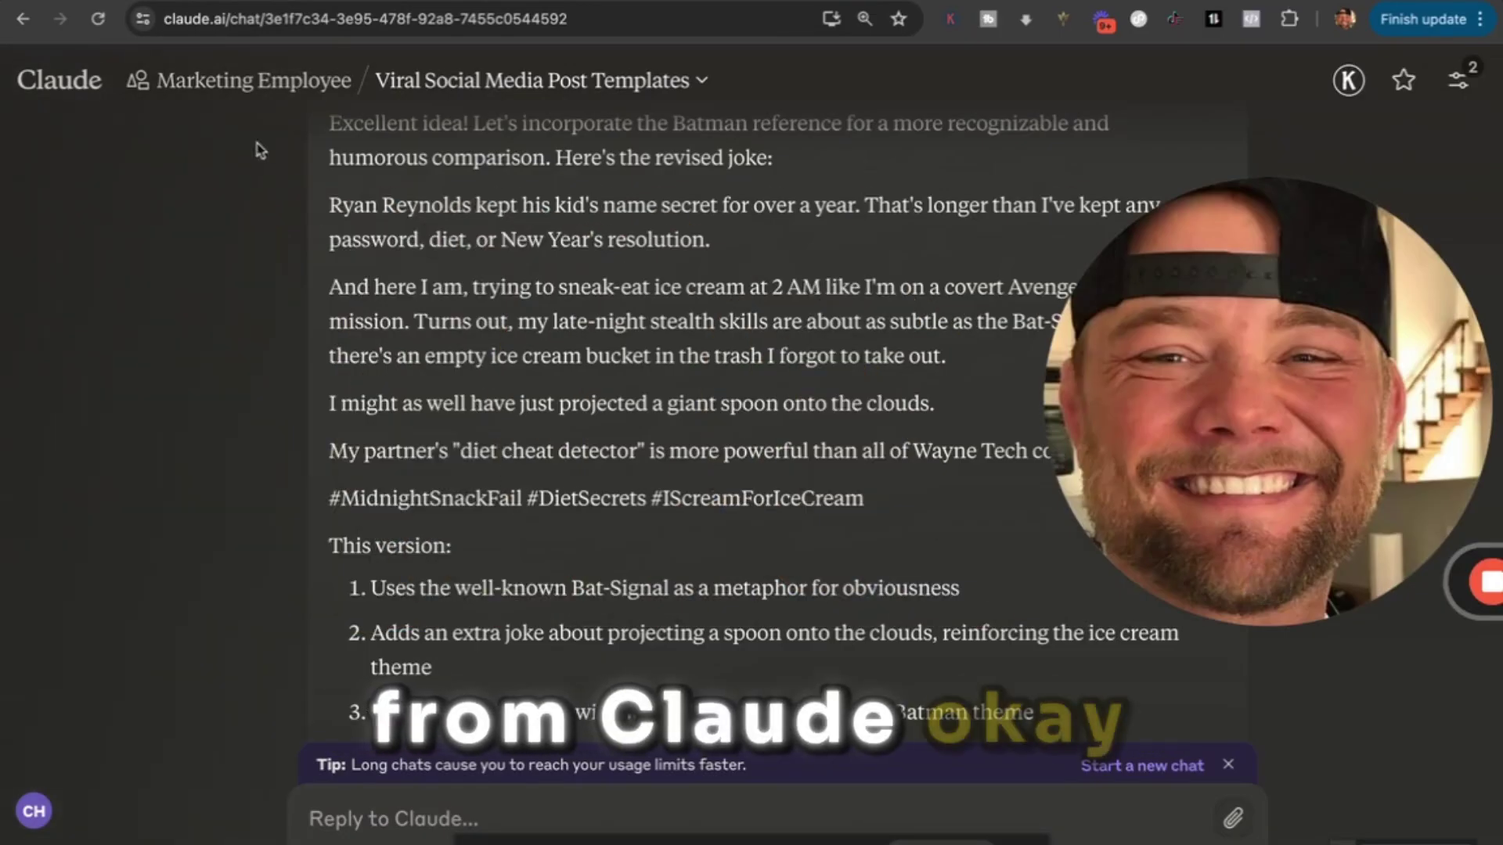
Browse the Marketing Employee project's instructions and chats, then reopen it from All projects
{"action": "left_click", "coordinate": [229, 82]}
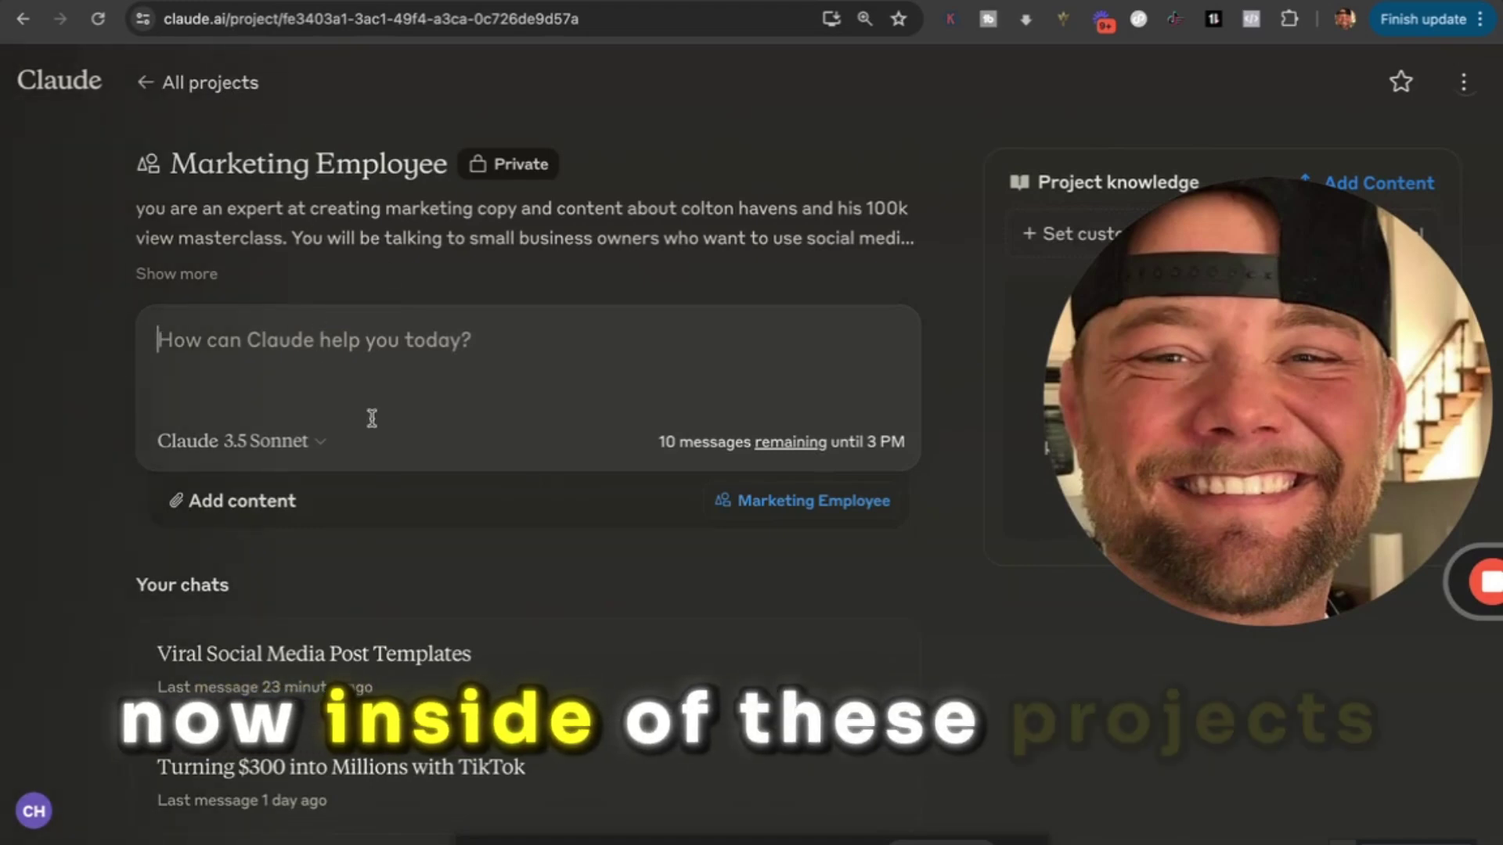
{"action": "scroll", "coordinate": [371, 419], "scroll_direction": "down", "scroll_amount": 5}
{"action": "scroll", "coordinate": [373, 429], "scroll_direction": "up", "scroll_amount": 3}
{"action": "scroll", "coordinate": [374, 427], "scroll_direction": "up", "scroll_amount": 2}
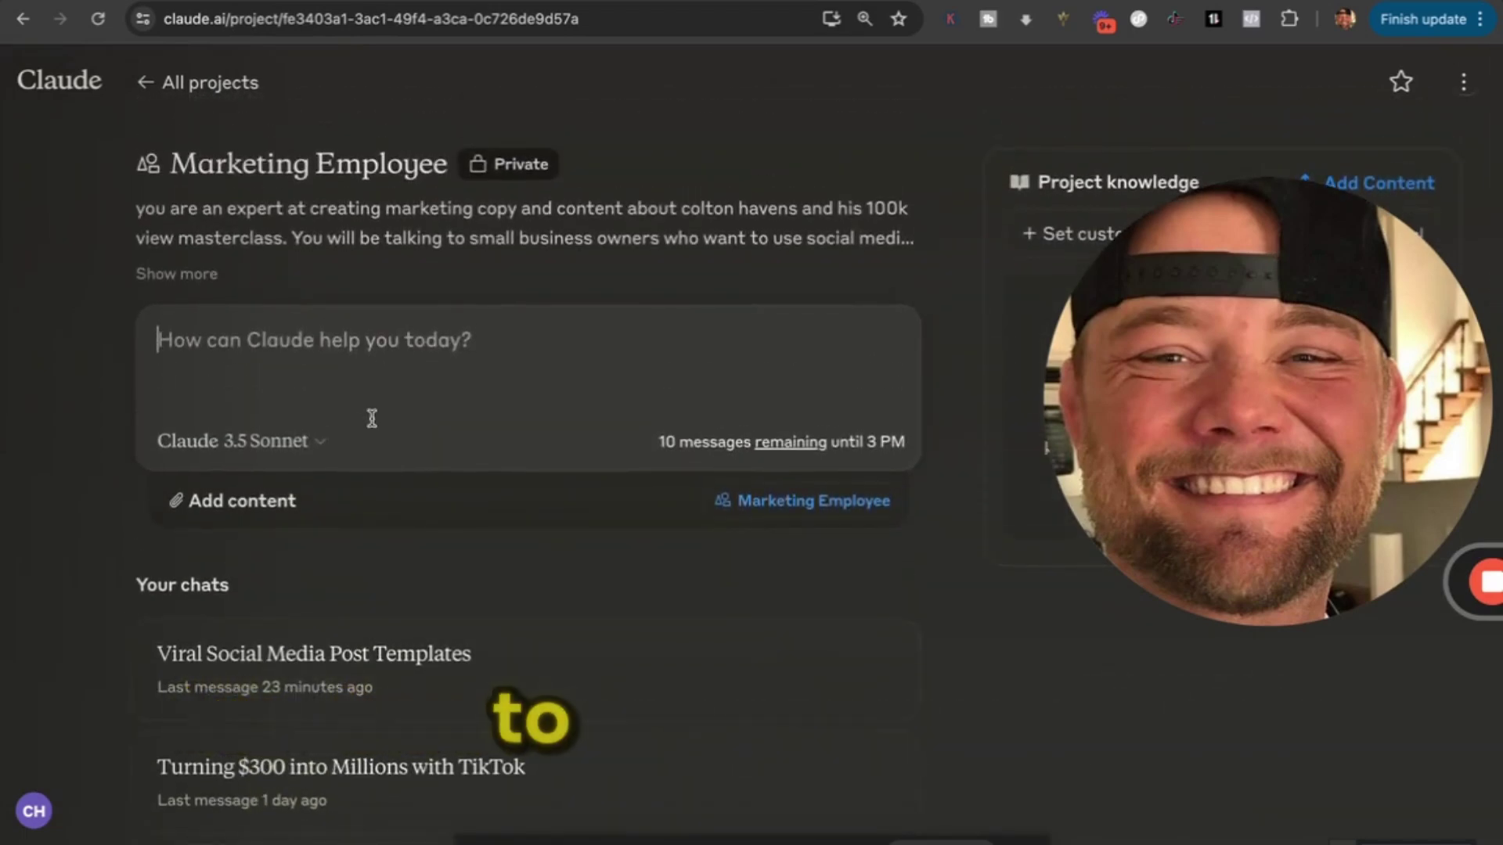
{"action": "scroll", "coordinate": [372, 419], "scroll_direction": "down", "scroll_amount": 1}
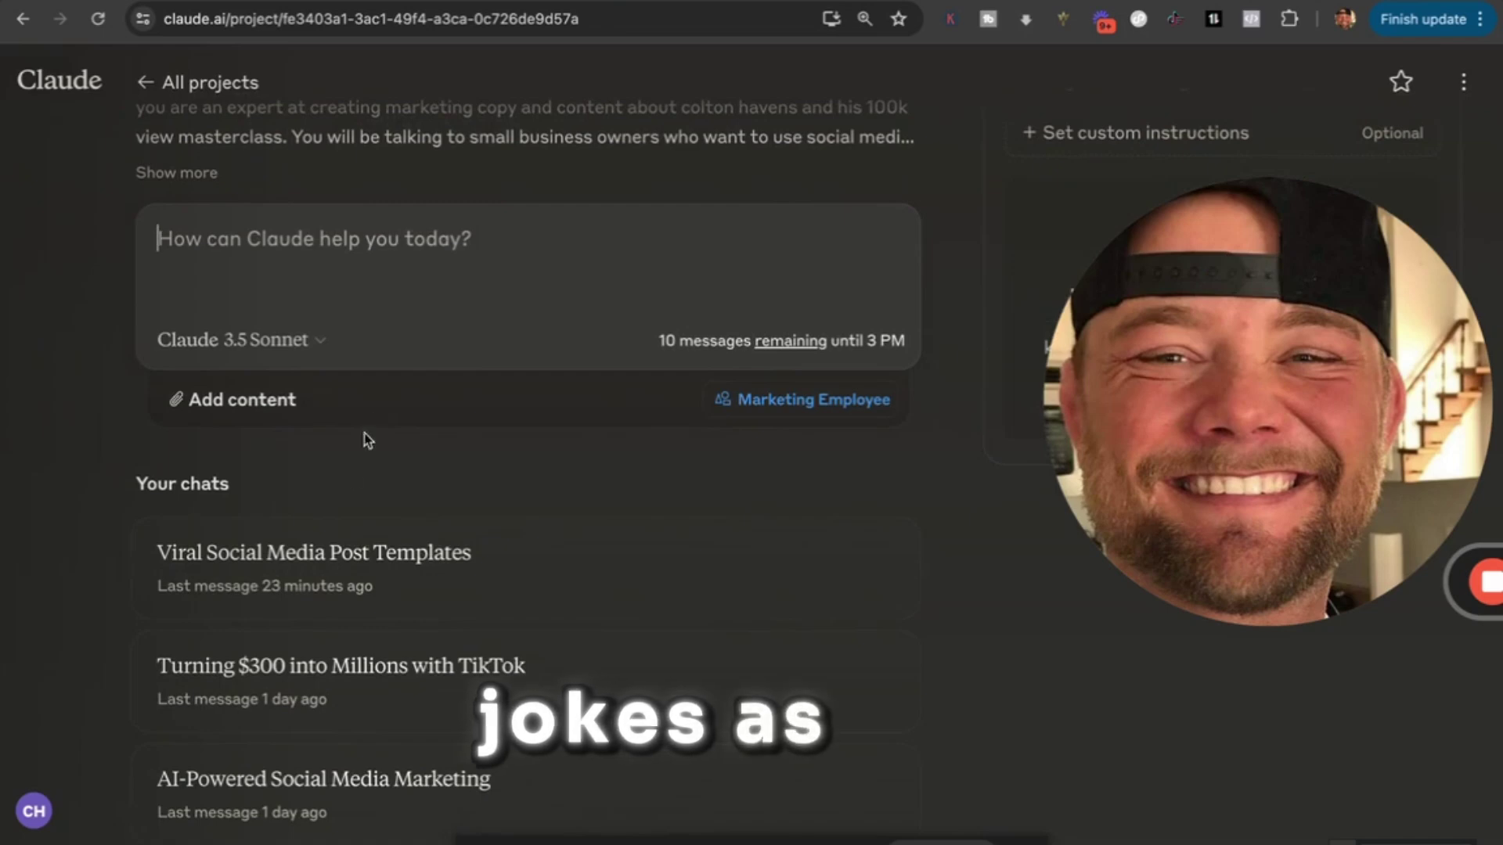
{"action": "scroll", "coordinate": [344, 497], "scroll_direction": "down", "scroll_amount": 5}
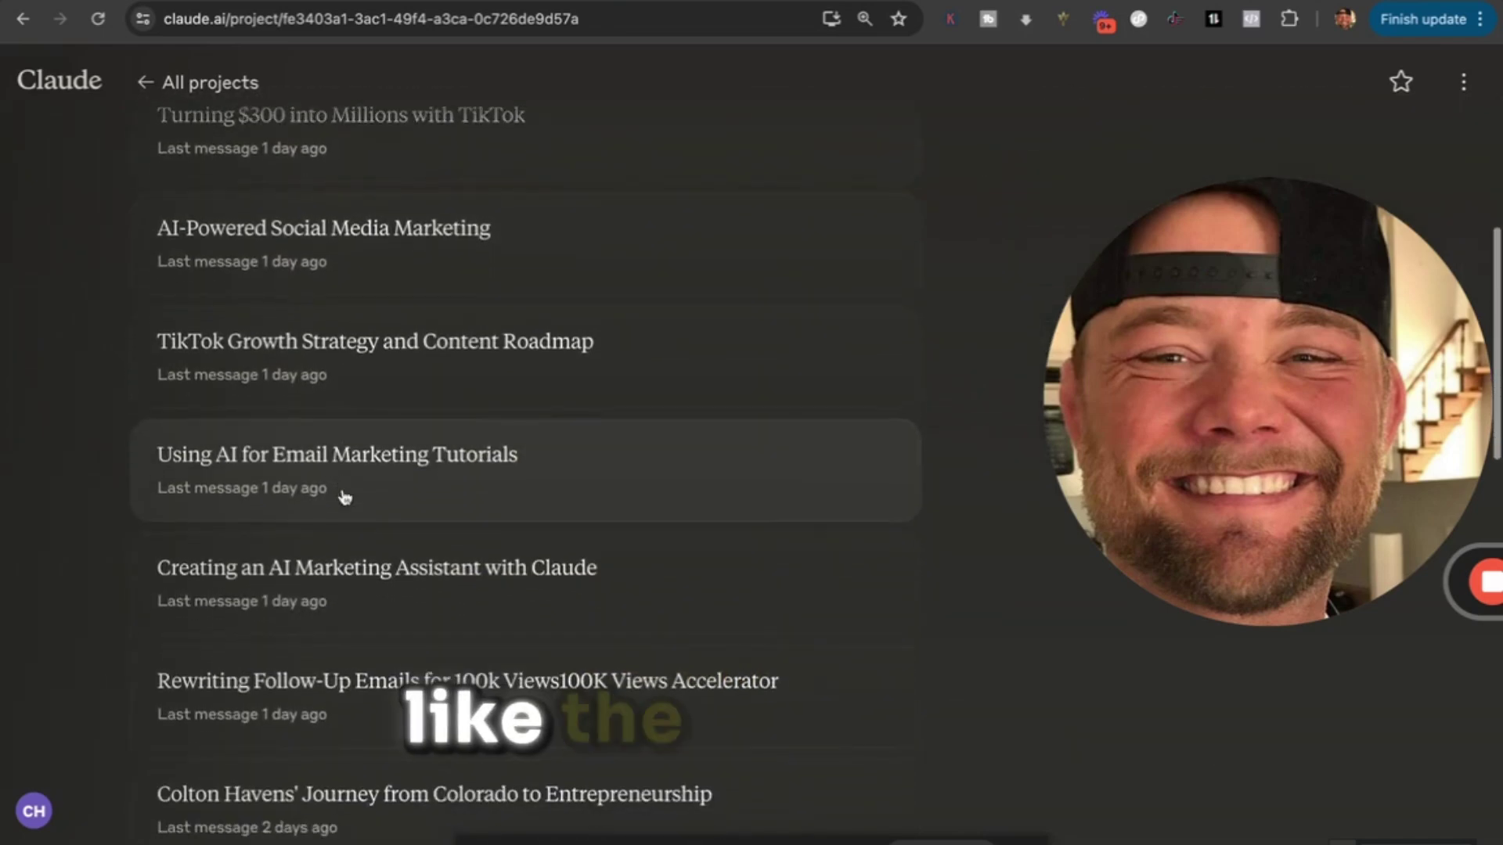
{"action": "scroll", "coordinate": [359, 603], "scroll_direction": "down", "scroll_amount": 2}
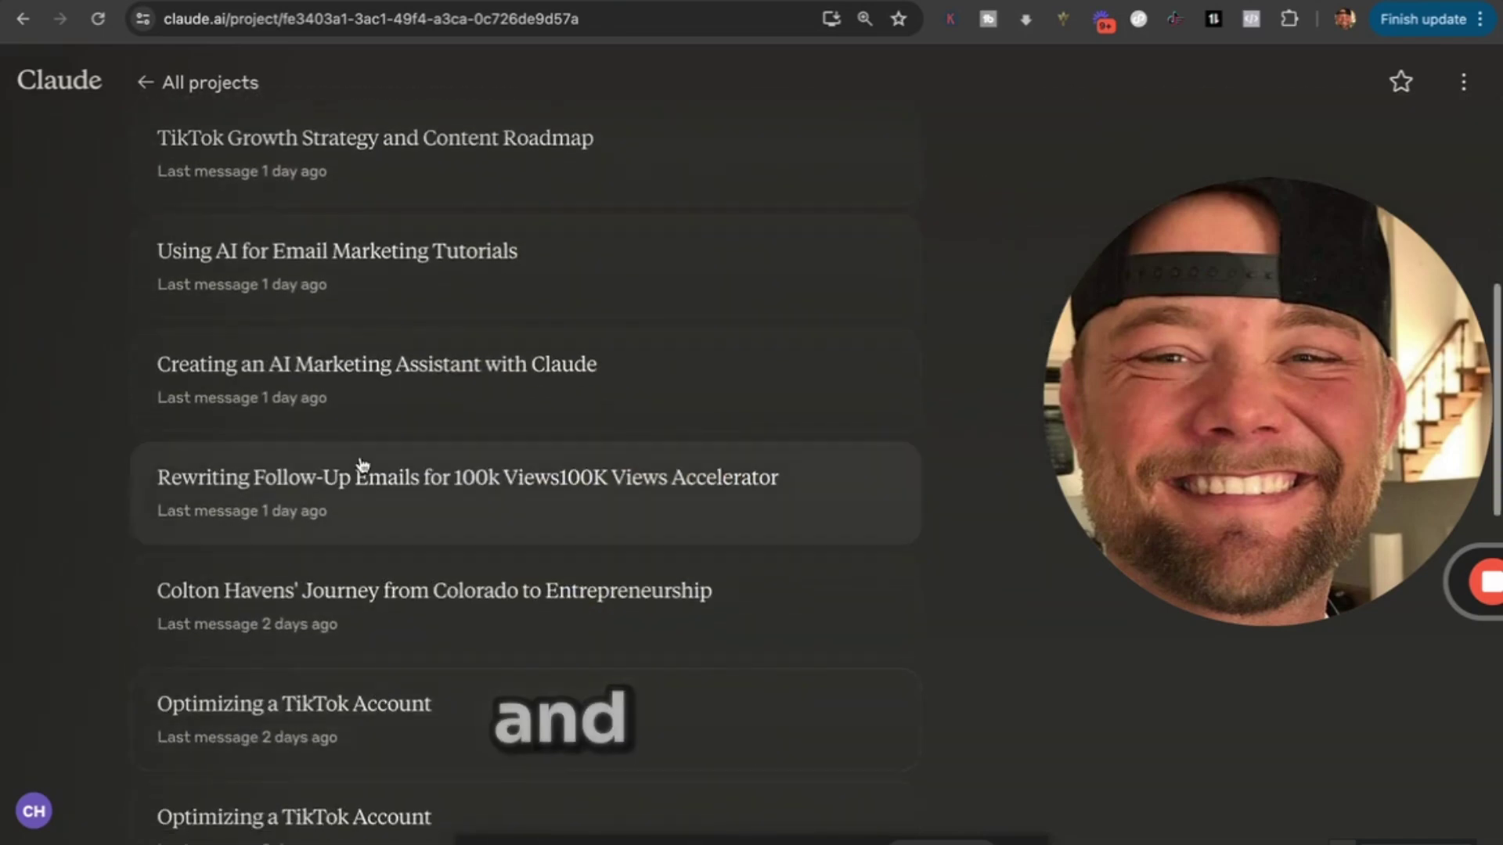
{"action": "scroll", "coordinate": [359, 463], "scroll_direction": "up", "scroll_amount": 2}
{"action": "scroll", "coordinate": [362, 465], "scroll_direction": "up", "scroll_amount": 9}
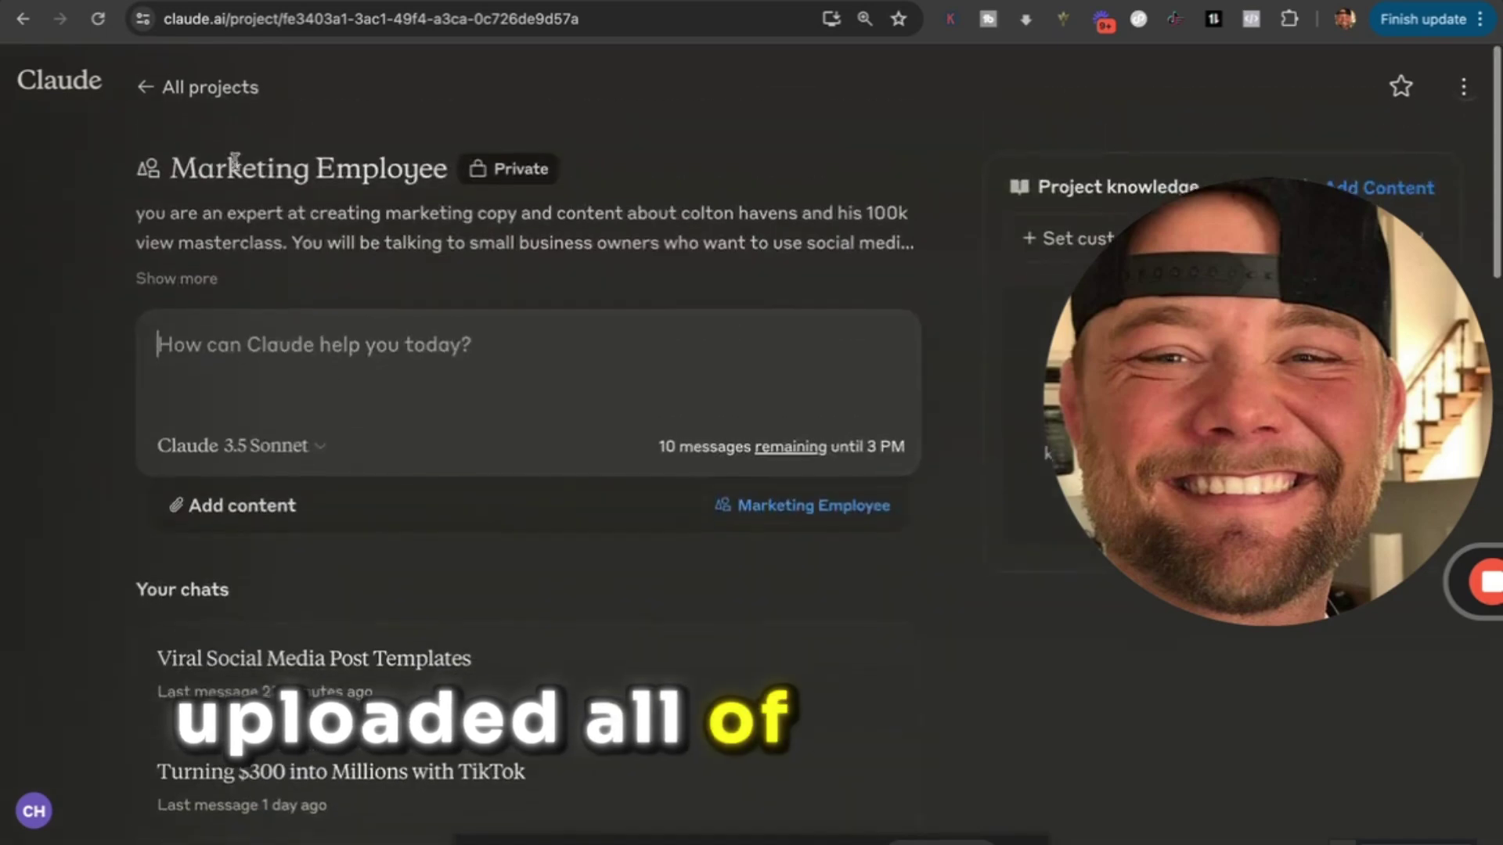
{"action": "left_click", "coordinate": [168, 93]}
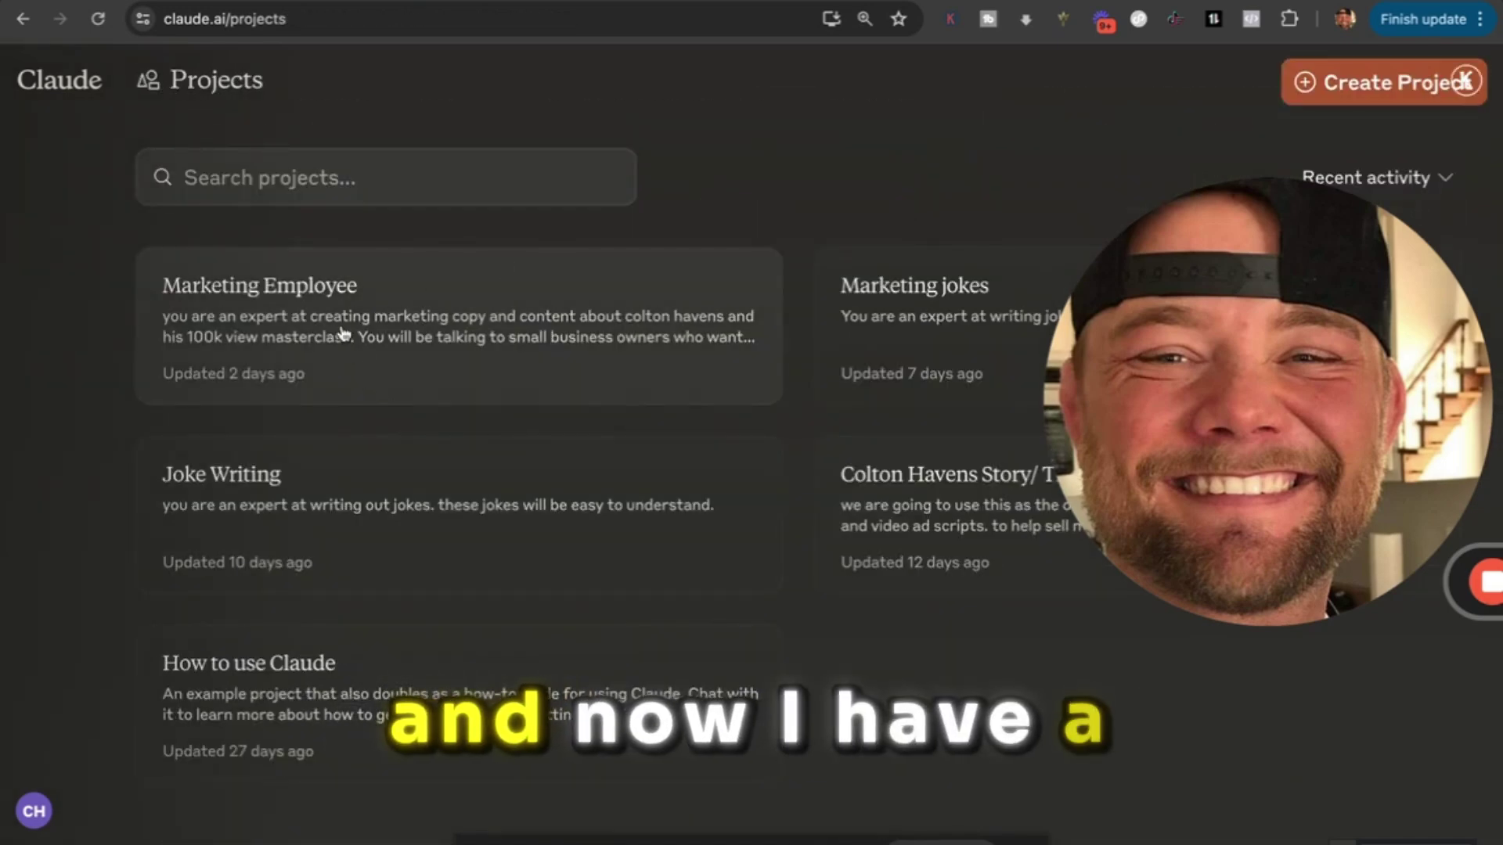
{"action": "left_click", "coordinate": [342, 333]}
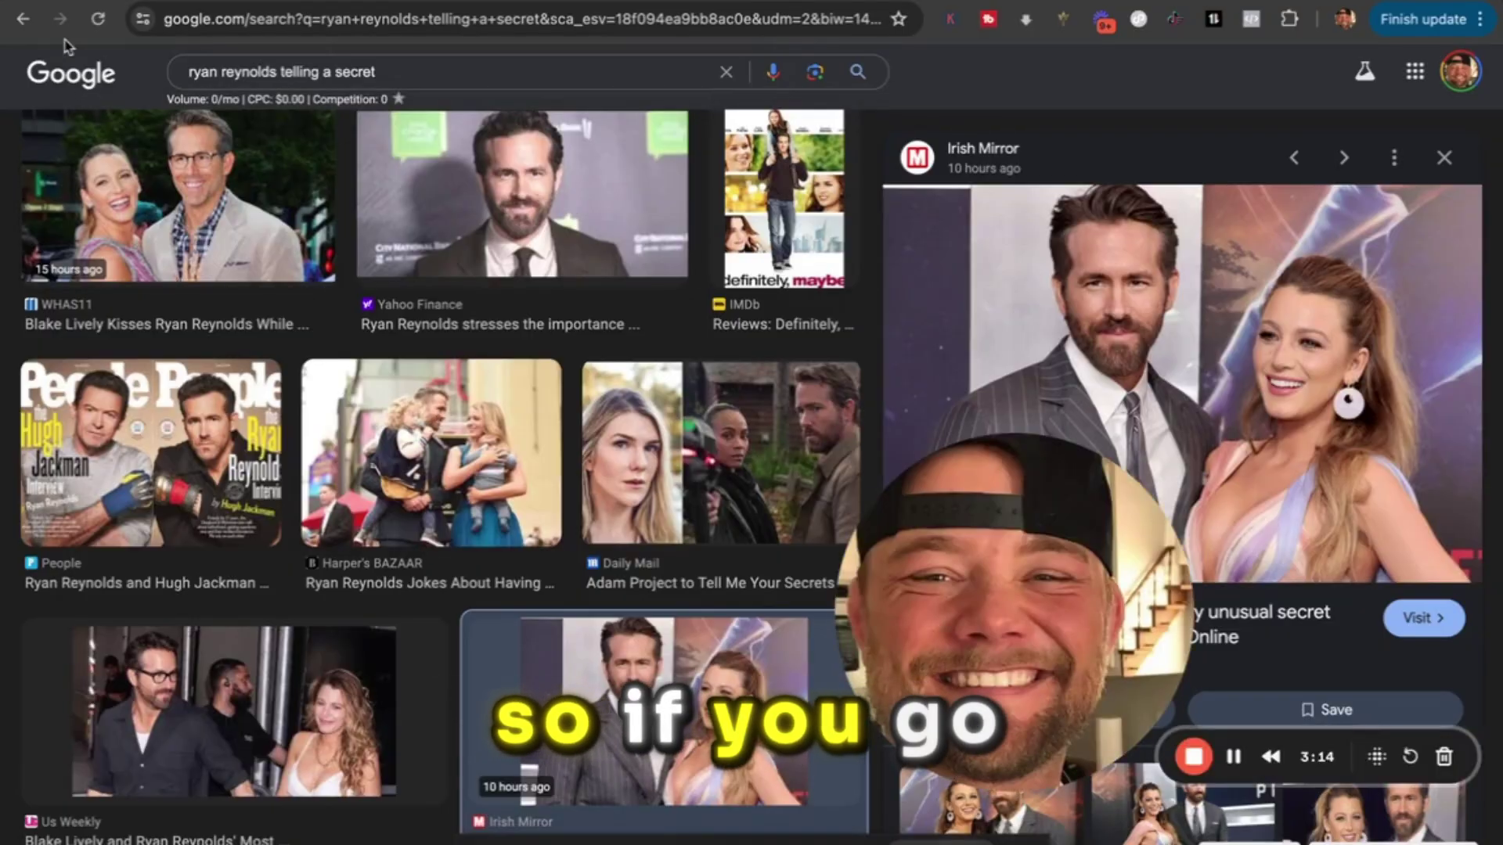
Replace the Ryan Reynolds search with 'google trends' and go to the Google Trends page
{"action": "left_click", "coordinate": [24, 19]}
{"action": "triple_click", "coordinate": [429, 57]}
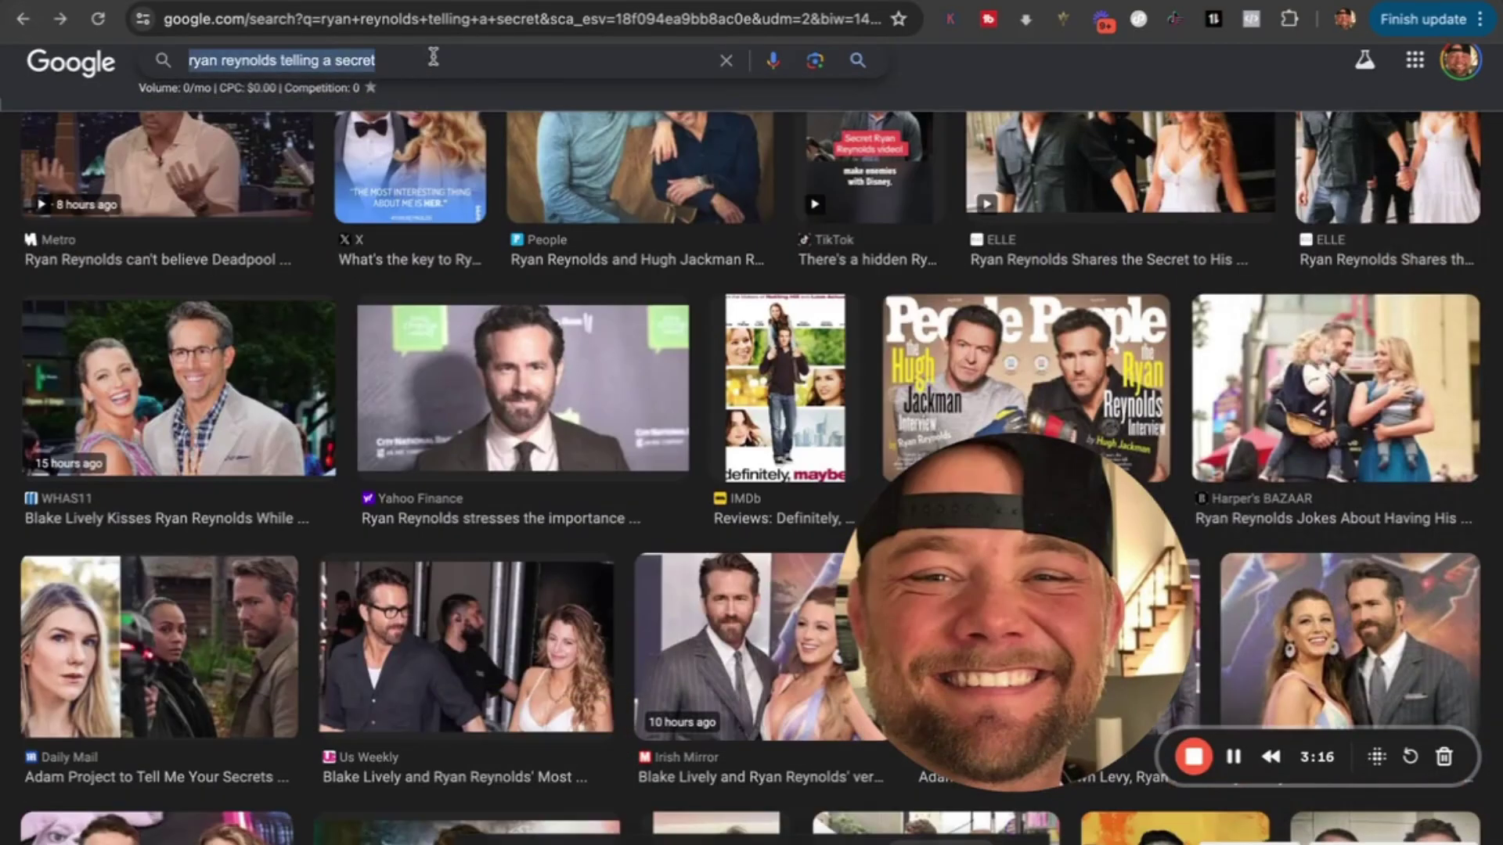
{"action": "key", "text": "BackSpace"}
{"action": "type", "text": "google d"}
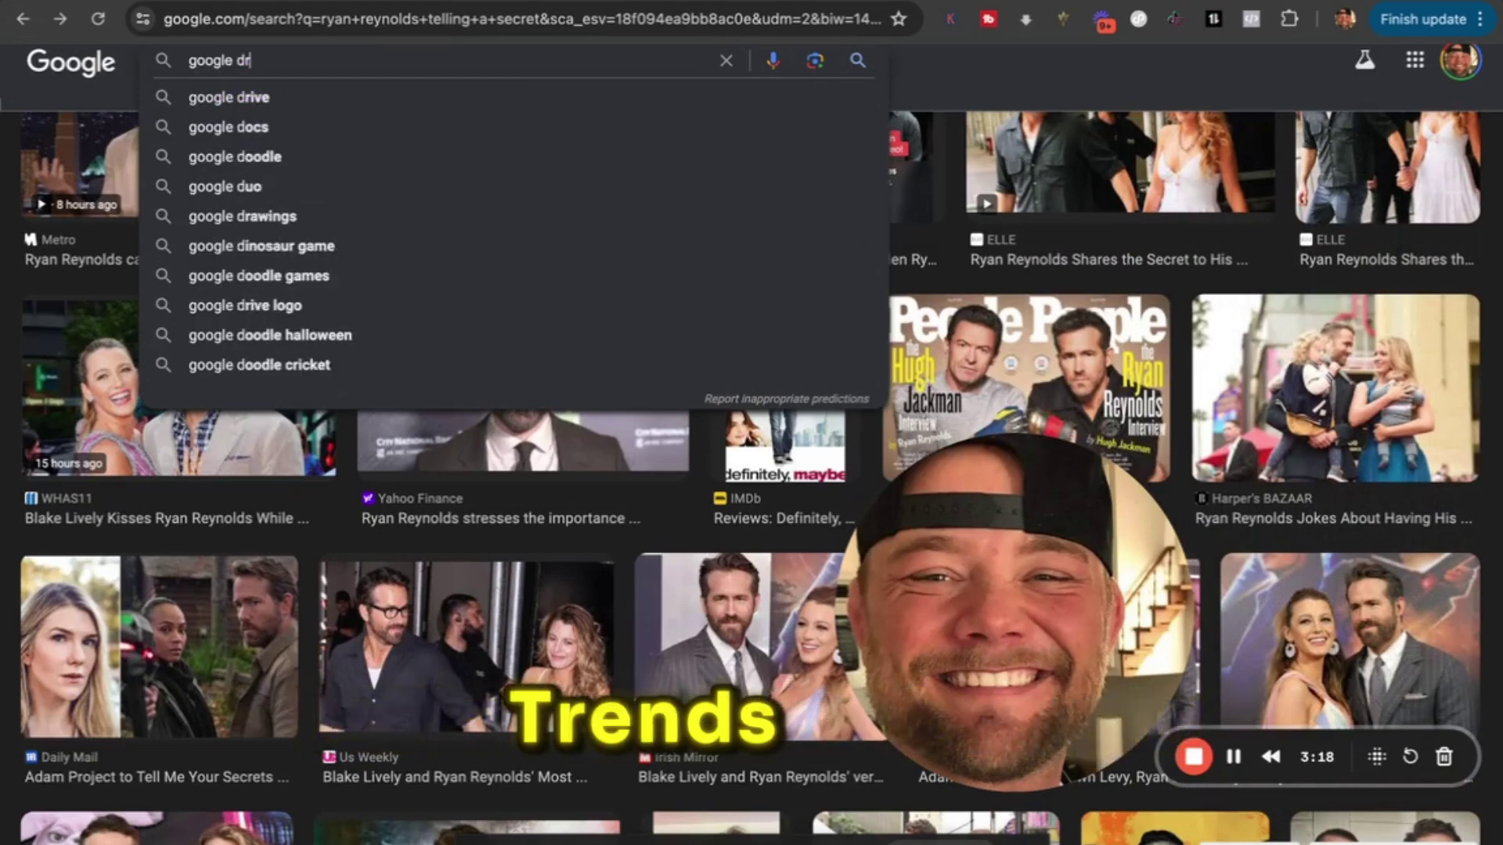
{"action": "key", "text": "BackSpace"}
{"action": "type", "text": "trends"}
{"action": "key", "text": "Return"}
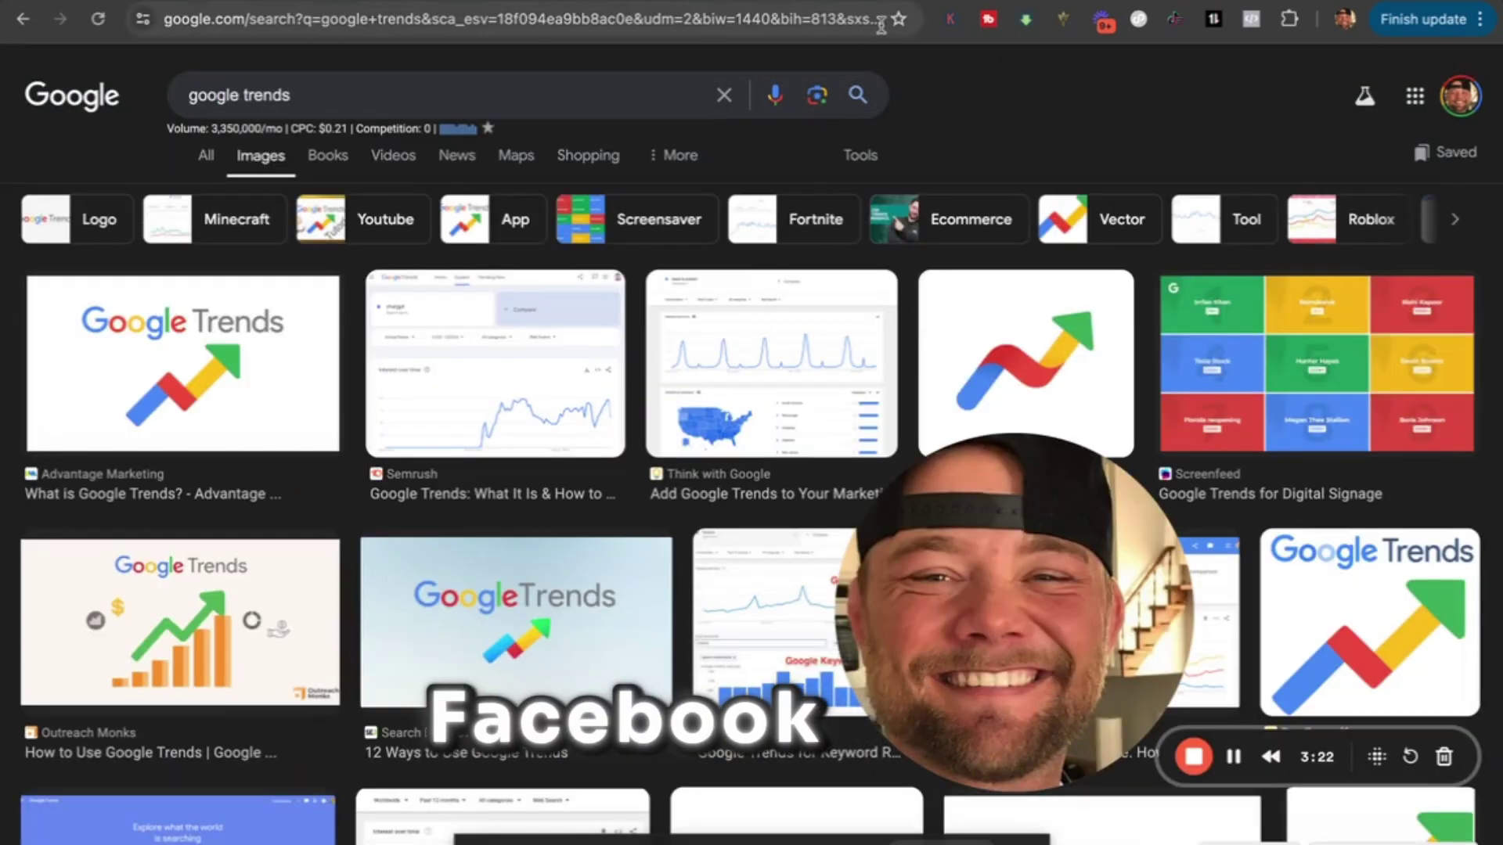
{"action": "key", "text": "ctrl+Tab"}
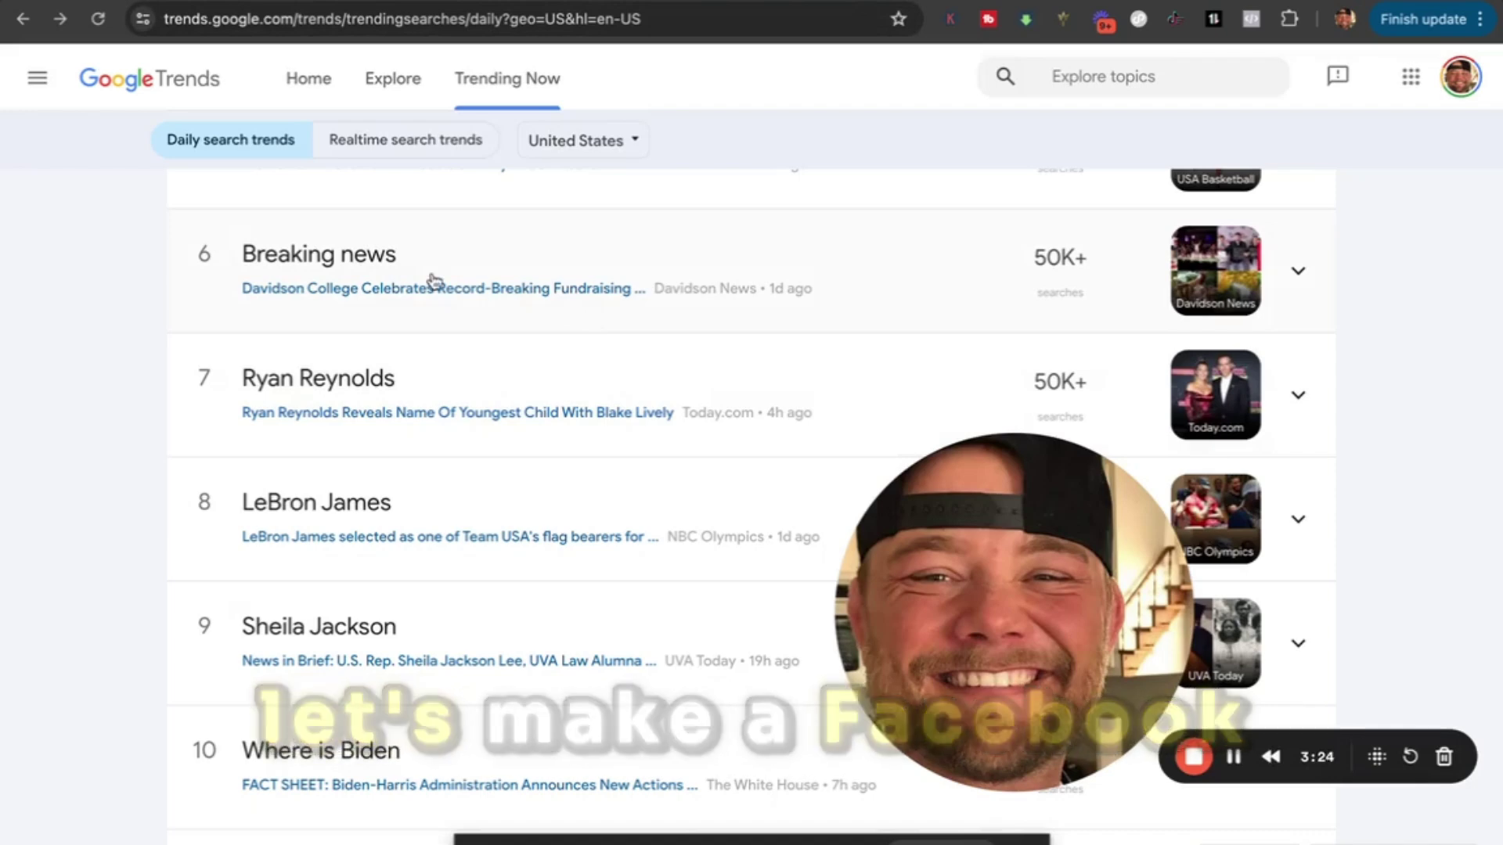
Browse the daily Trending Now list and expand the 'Delta airlines flights cancelled' trend
{"action": "scroll", "coordinate": [470, 432], "scroll_direction": "up", "scroll_amount": 10}
{"action": "scroll", "coordinate": [475, 434], "scroll_direction": "up", "scroll_amount": 1}
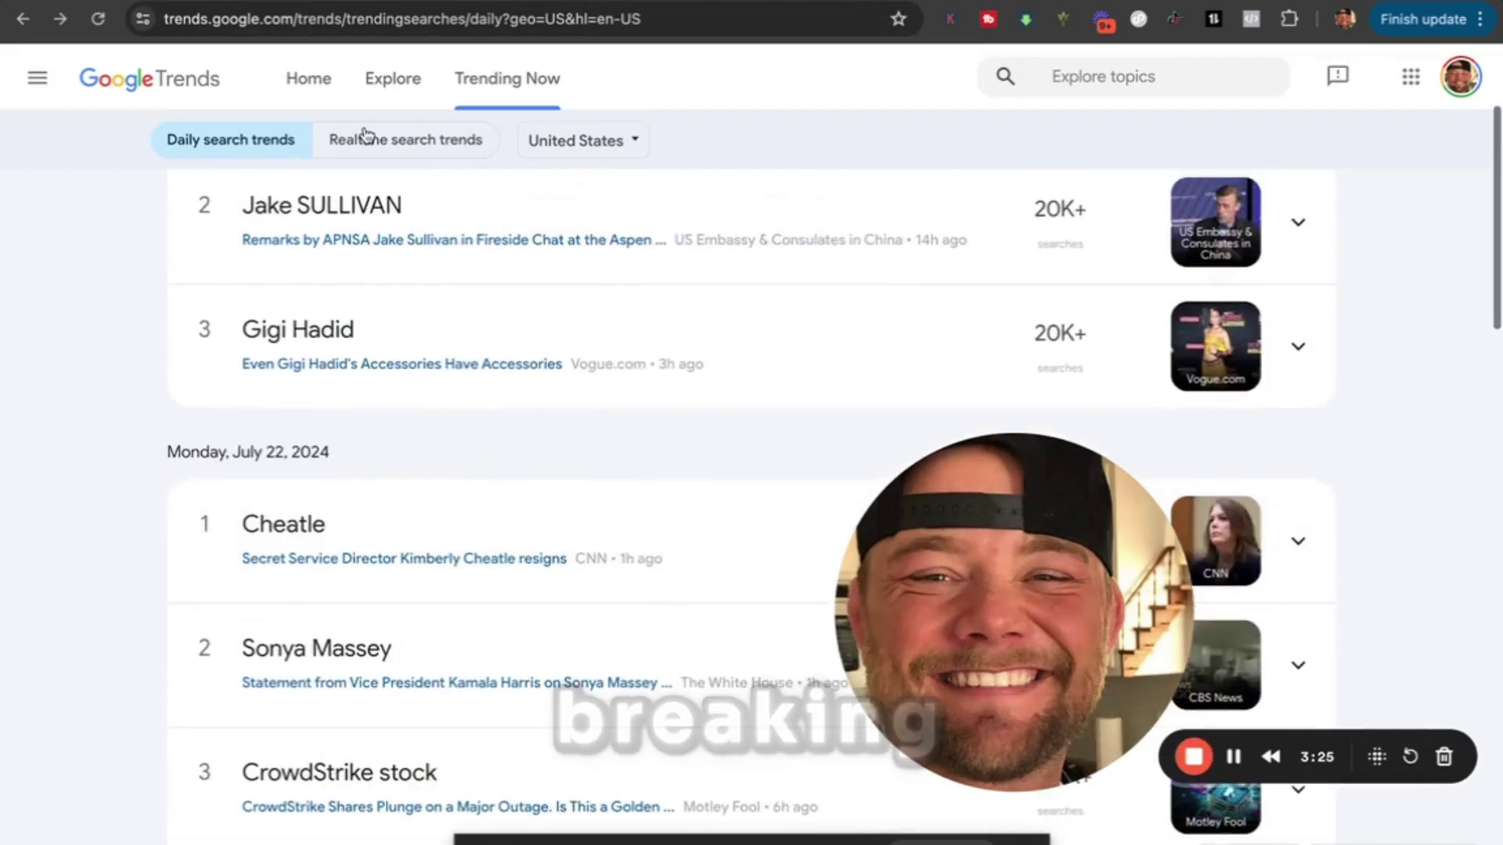
{"action": "left_click", "coordinate": [402, 83]}
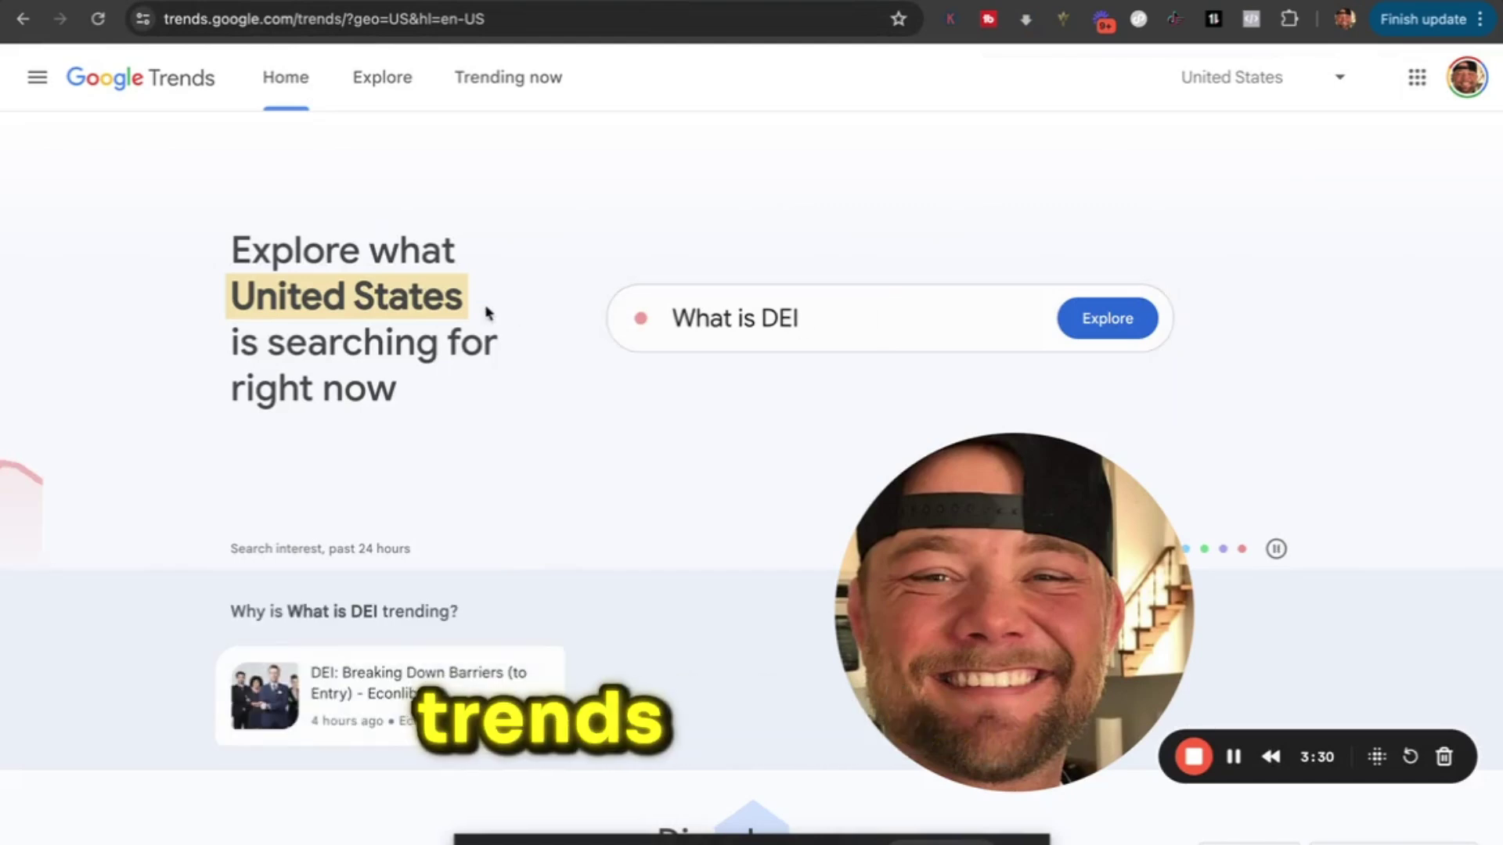
{"action": "left_click", "coordinate": [495, 76]}
{"action": "scroll", "coordinate": [537, 345], "scroll_direction": "down", "scroll_amount": 1}
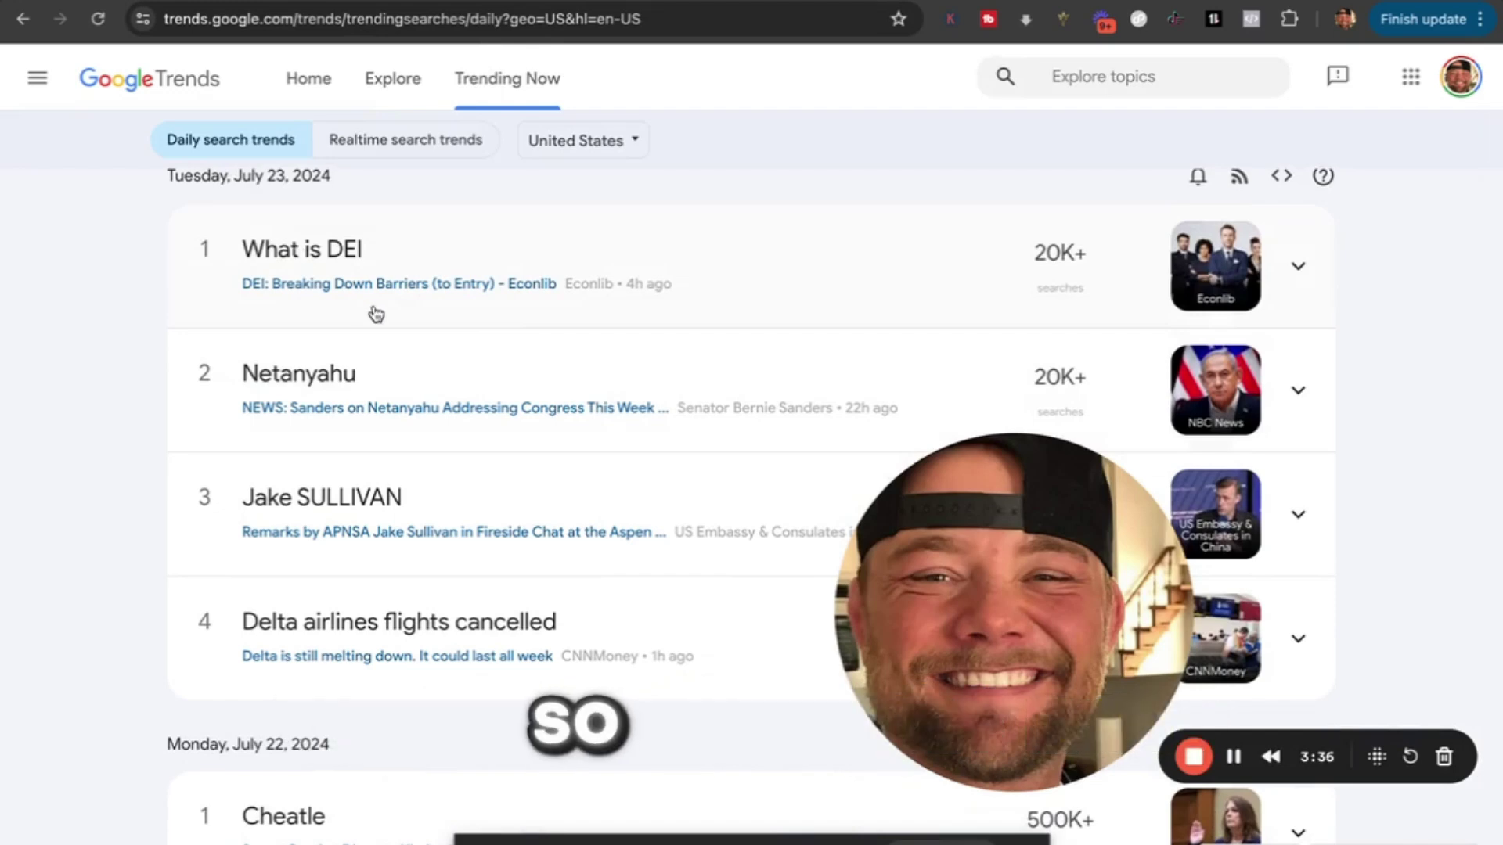
{"action": "scroll", "coordinate": [479, 399], "scroll_direction": "down", "scroll_amount": 2}
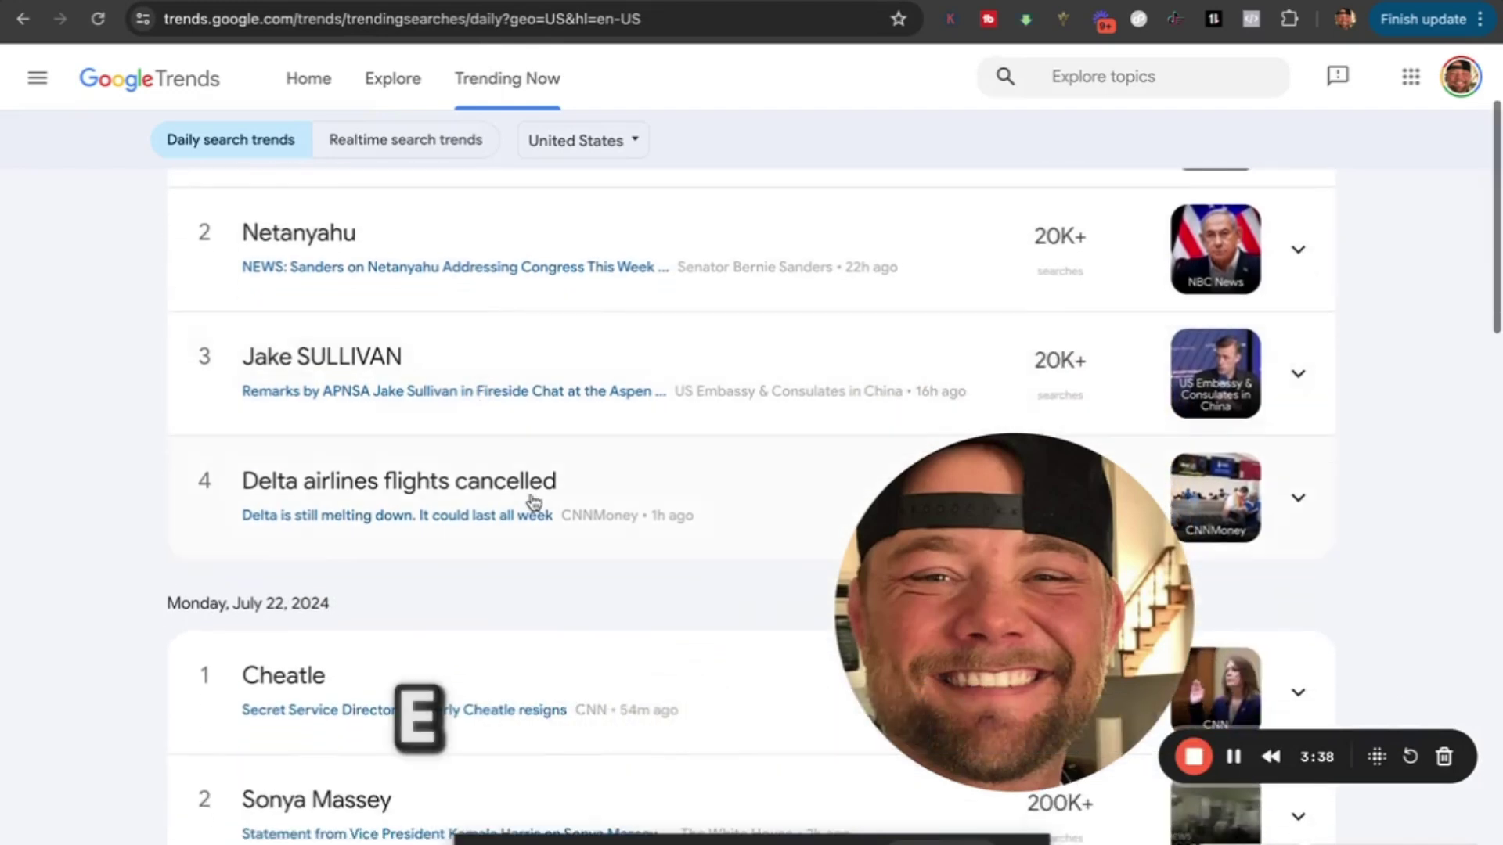
{"action": "scroll", "coordinate": [530, 462], "scroll_direction": "down", "scroll_amount": 2}
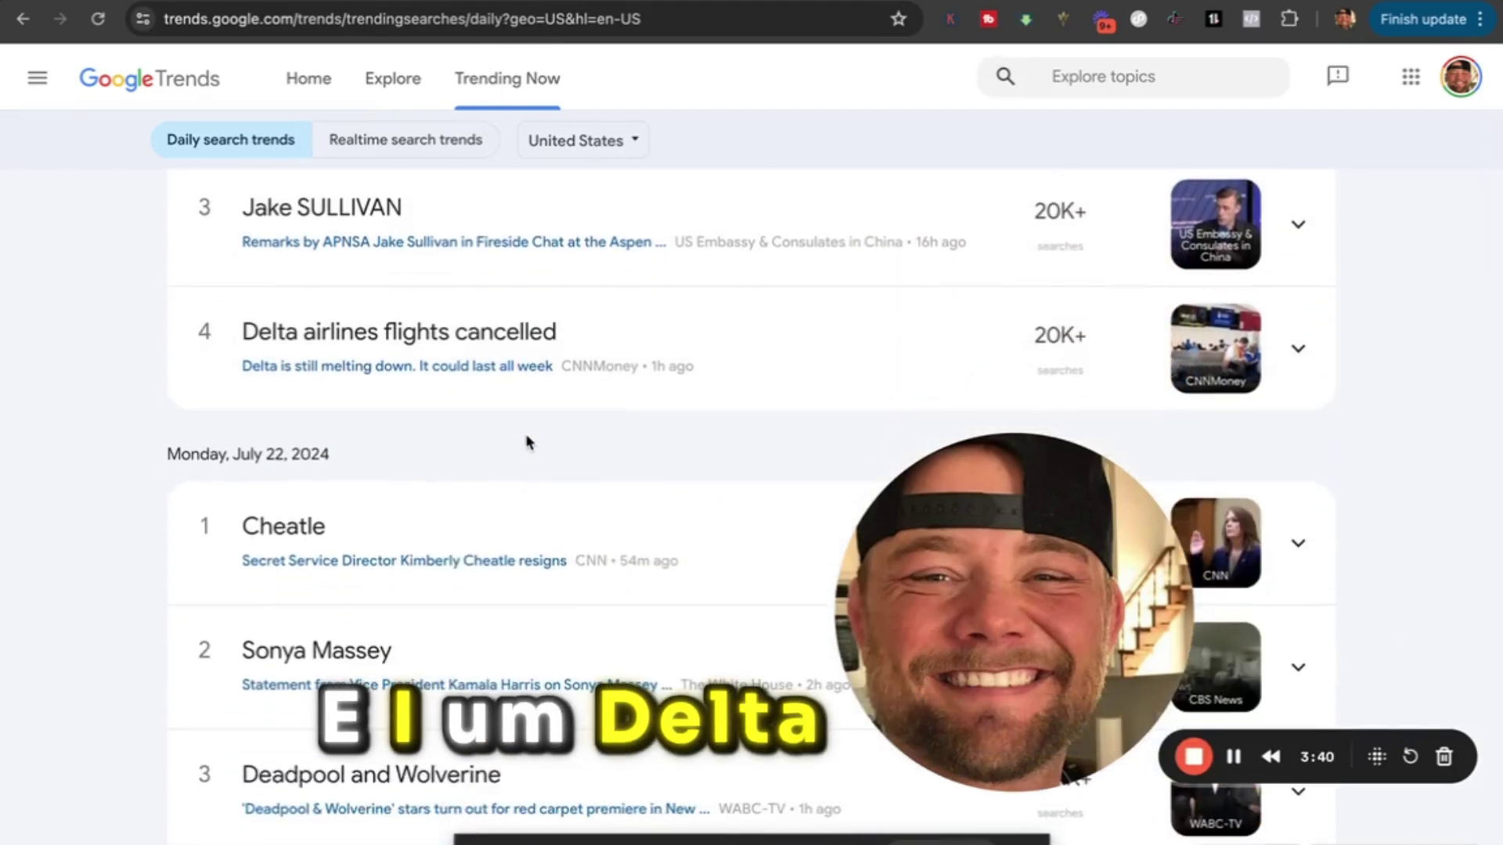
{"action": "scroll", "coordinate": [751, 389], "scroll_direction": "down", "scroll_amount": 2}
{"action": "scroll", "coordinate": [754, 388], "scroll_direction": "up", "scroll_amount": 2}
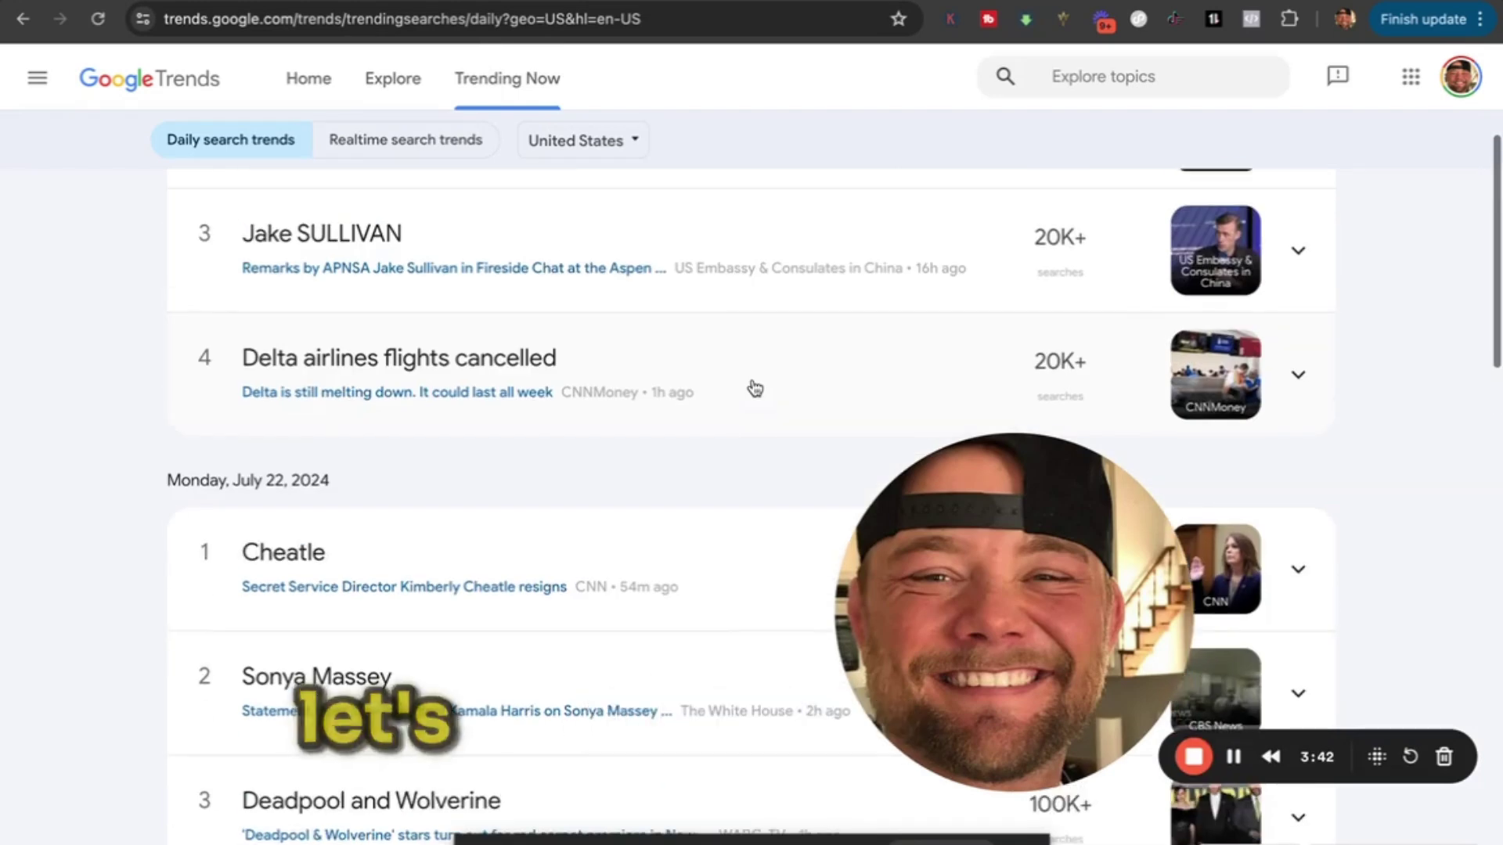
{"action": "left_click", "coordinate": [367, 377]}
Open the CNN Delta cancellations article and select its text through the crew members paragraph
{"action": "left_click", "coordinate": [226, 612]}
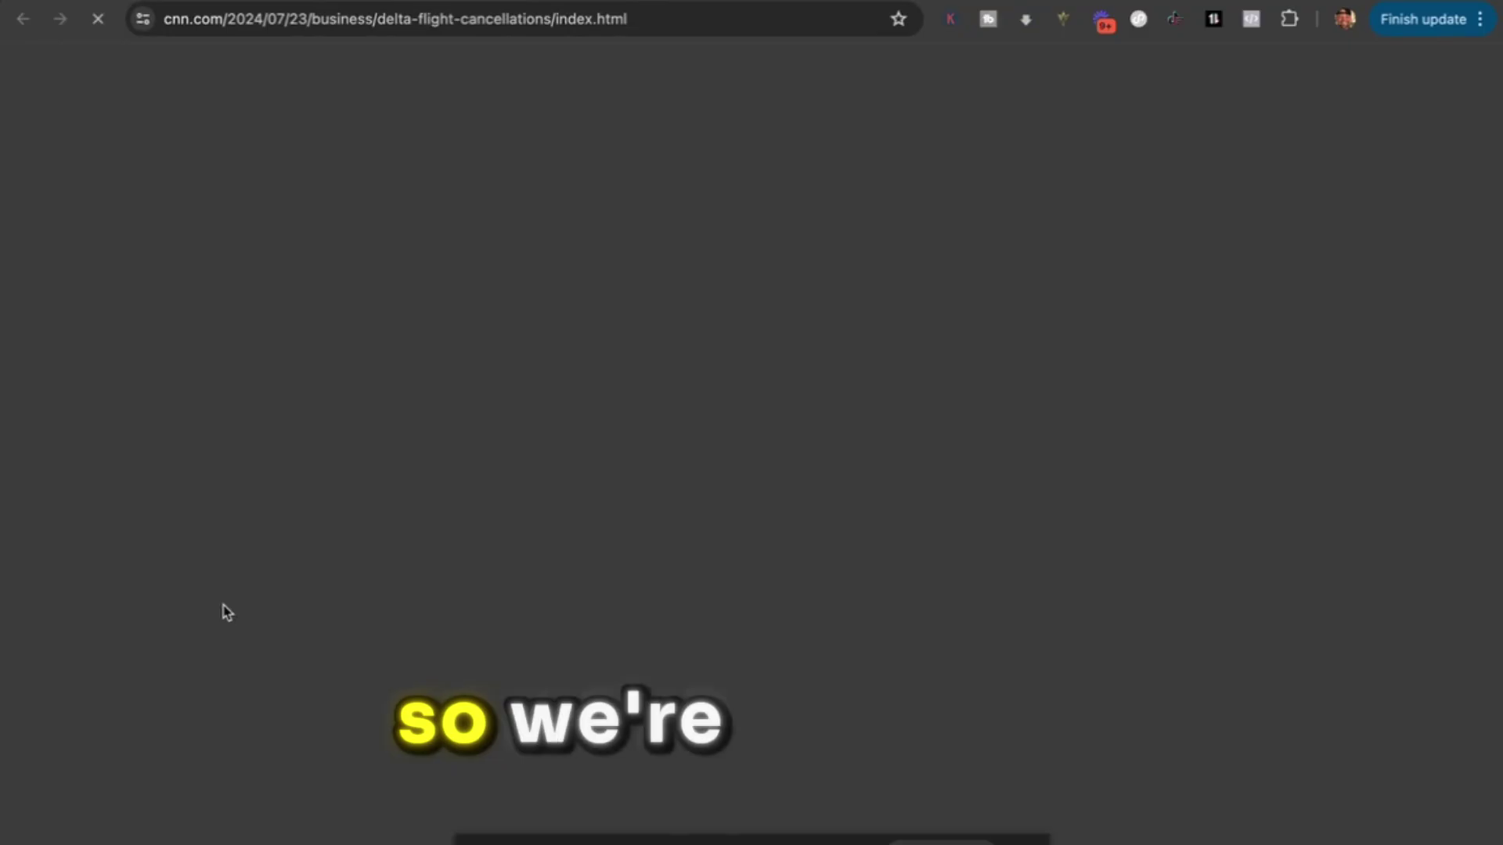
{"action": "scroll", "coordinate": [767, 630], "scroll_direction": "down", "scroll_amount": 10}
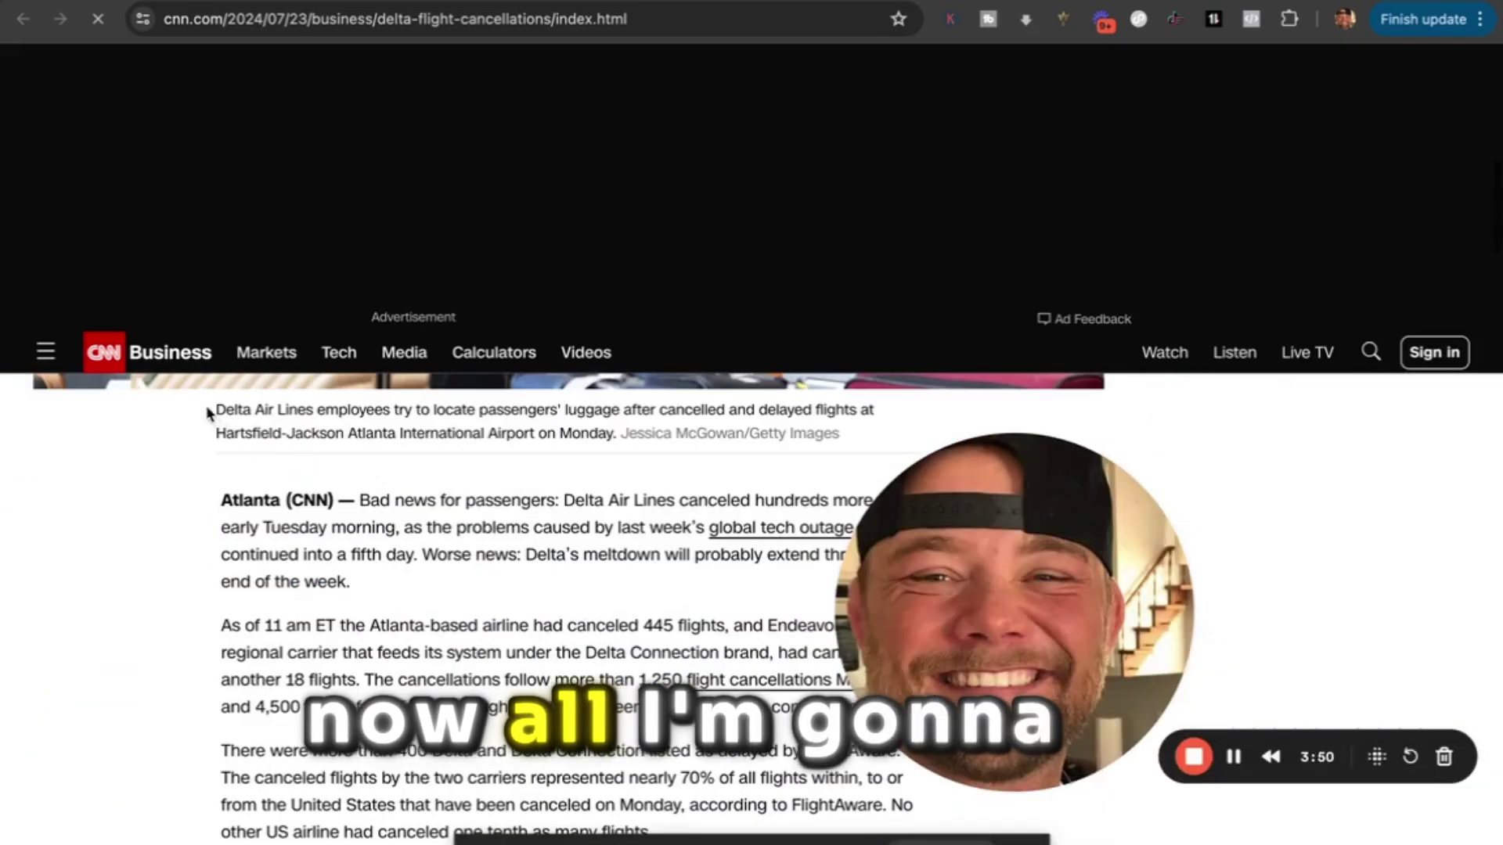
{"action": "left_click_drag", "start_coordinate": [208, 413], "coordinate": [496, 527]}
{"action": "scroll", "coordinate": [490, 538], "scroll_direction": "down", "scroll_amount": 6}
{"action": "scroll", "coordinate": [490, 537], "scroll_direction": "down", "scroll_amount": 15}
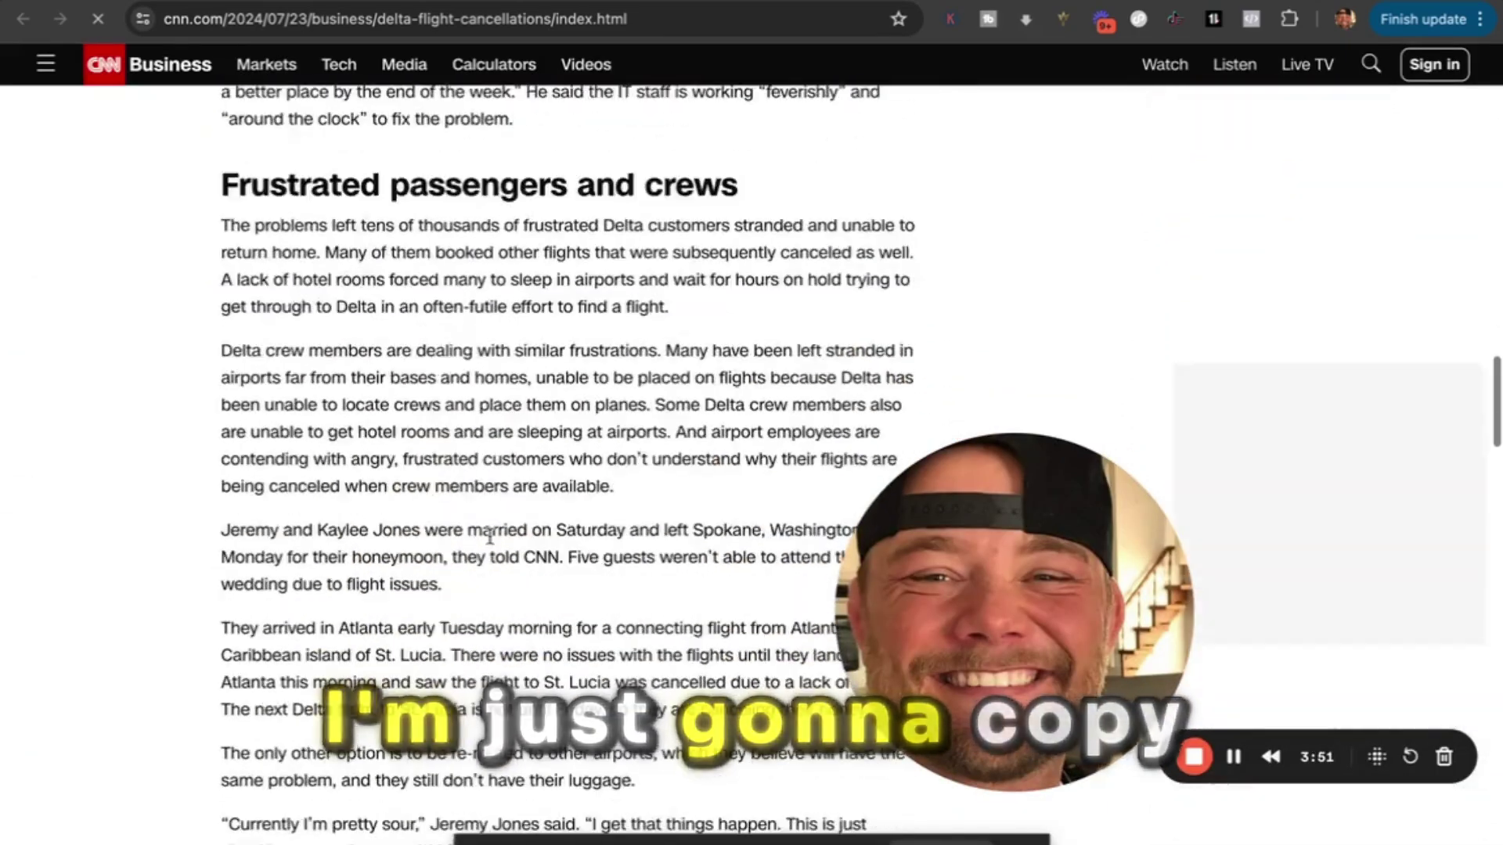
{"action": "left_click", "coordinate": [504, 593], "text": "shift"}
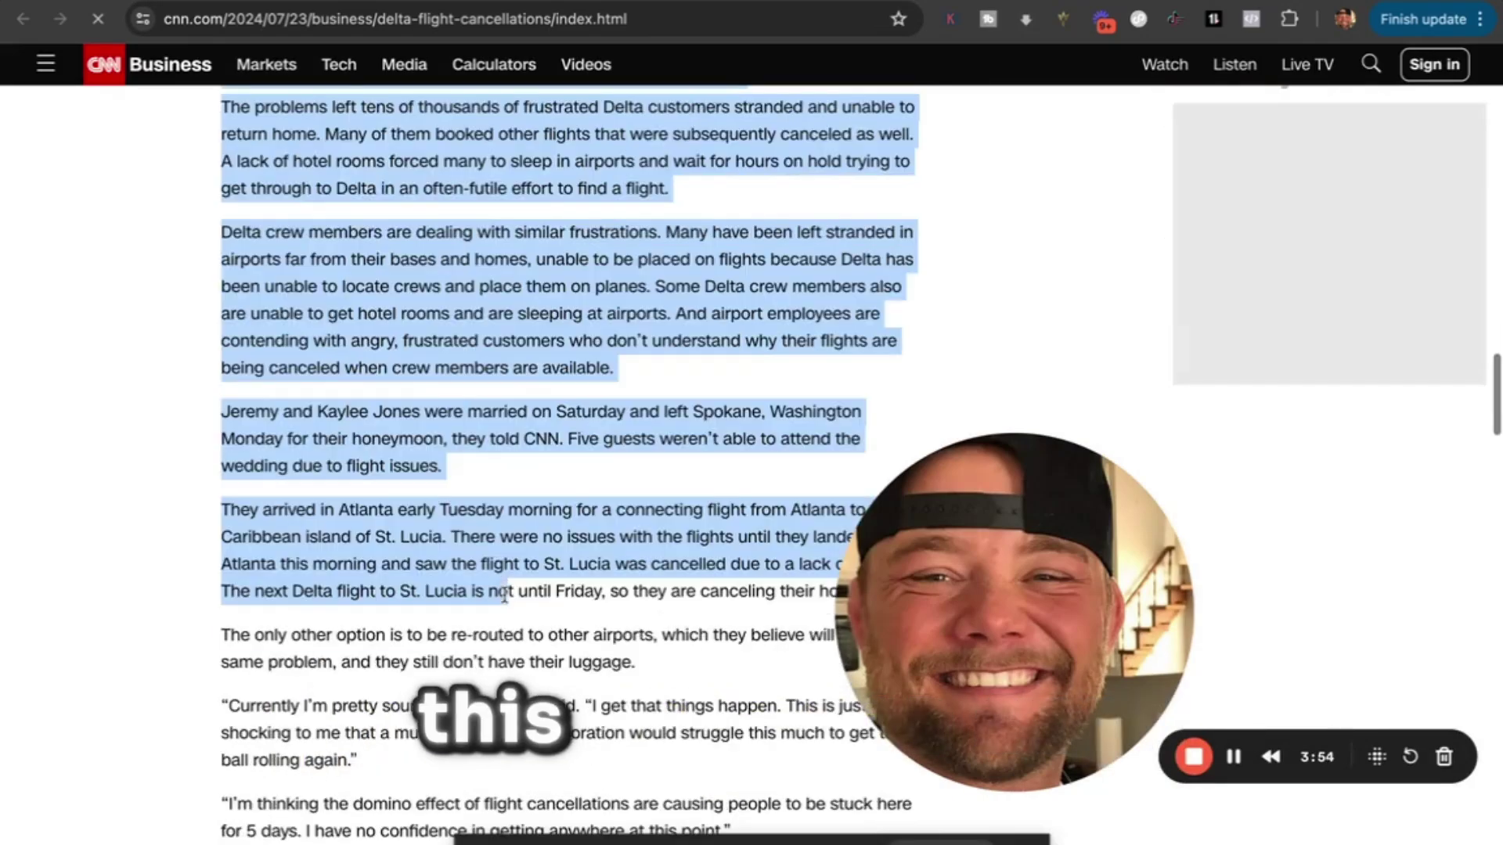
{"action": "scroll", "coordinate": [504, 592], "scroll_direction": "down", "scroll_amount": 10}
{"action": "left_click", "coordinate": [513, 547], "text": "shift"}
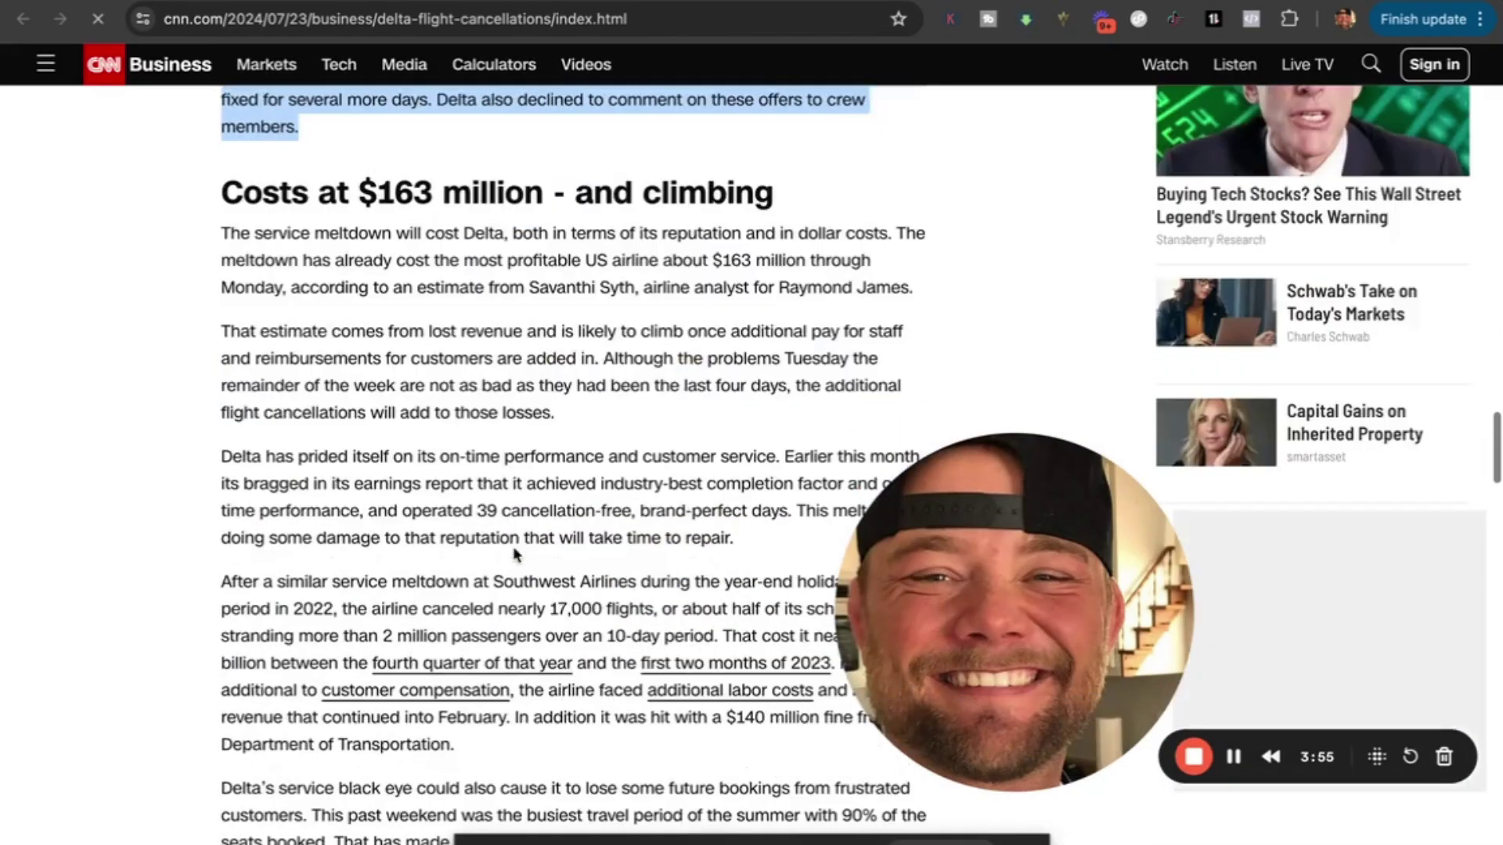
{"action": "scroll", "coordinate": [513, 554], "scroll_direction": "down", "scroll_amount": 12}
End the selection at 'developments', excluding the credit line, and copy the article text
{"action": "left_click", "coordinate": [521, 637], "text": "shift"}
{"action": "left_click", "coordinate": [530, 643], "text": "shift"}
{"action": "left_click", "coordinate": [721, 496], "text": "shift"}
{"action": "left_click", "coordinate": [783, 519], "text": "shift"}
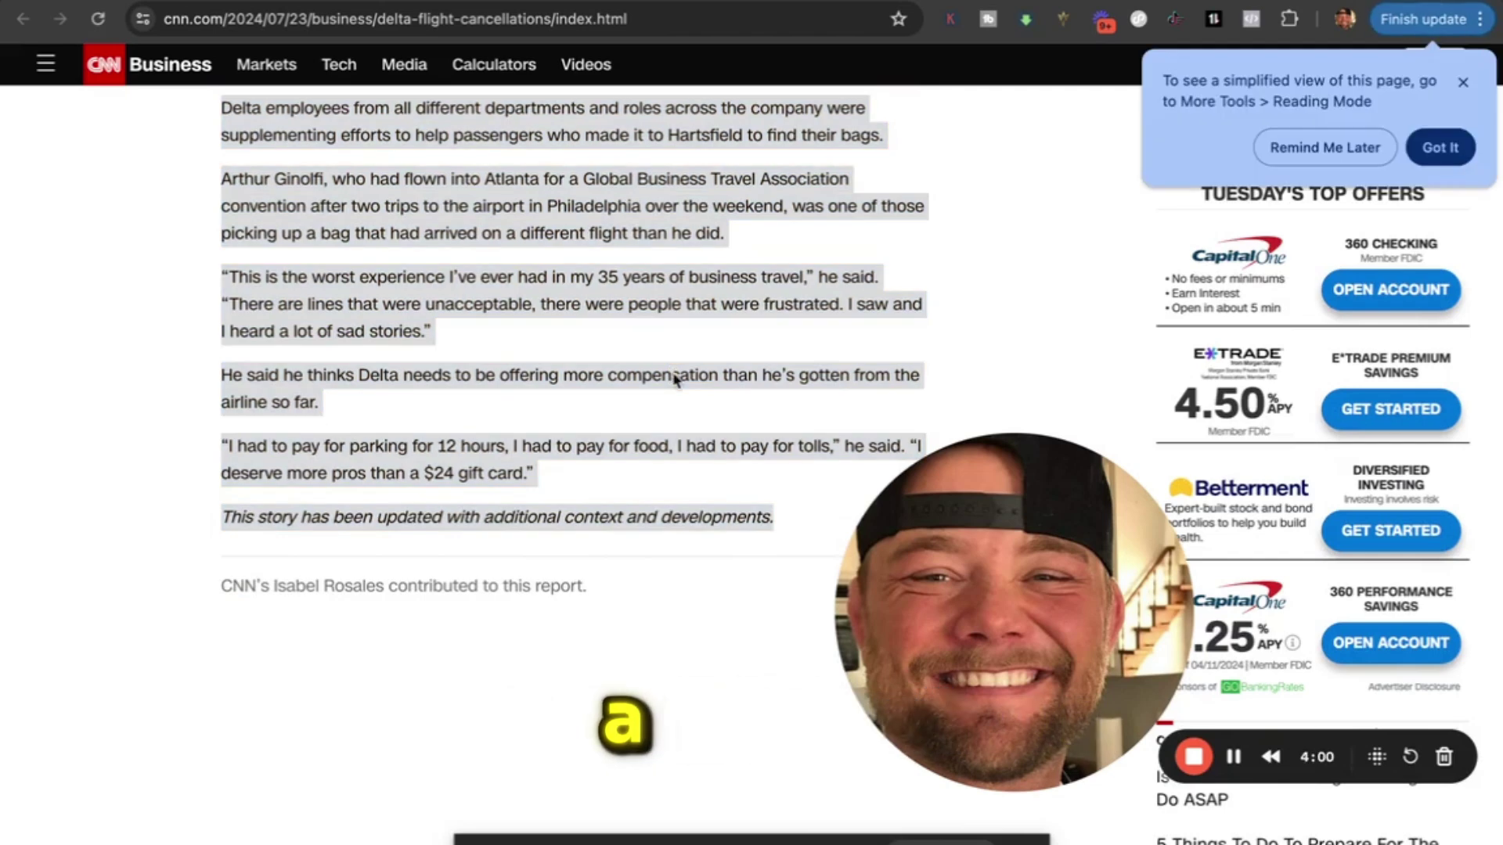
{"action": "right_click", "coordinate": [674, 379]}
{"action": "left_click", "coordinate": [706, 416]}
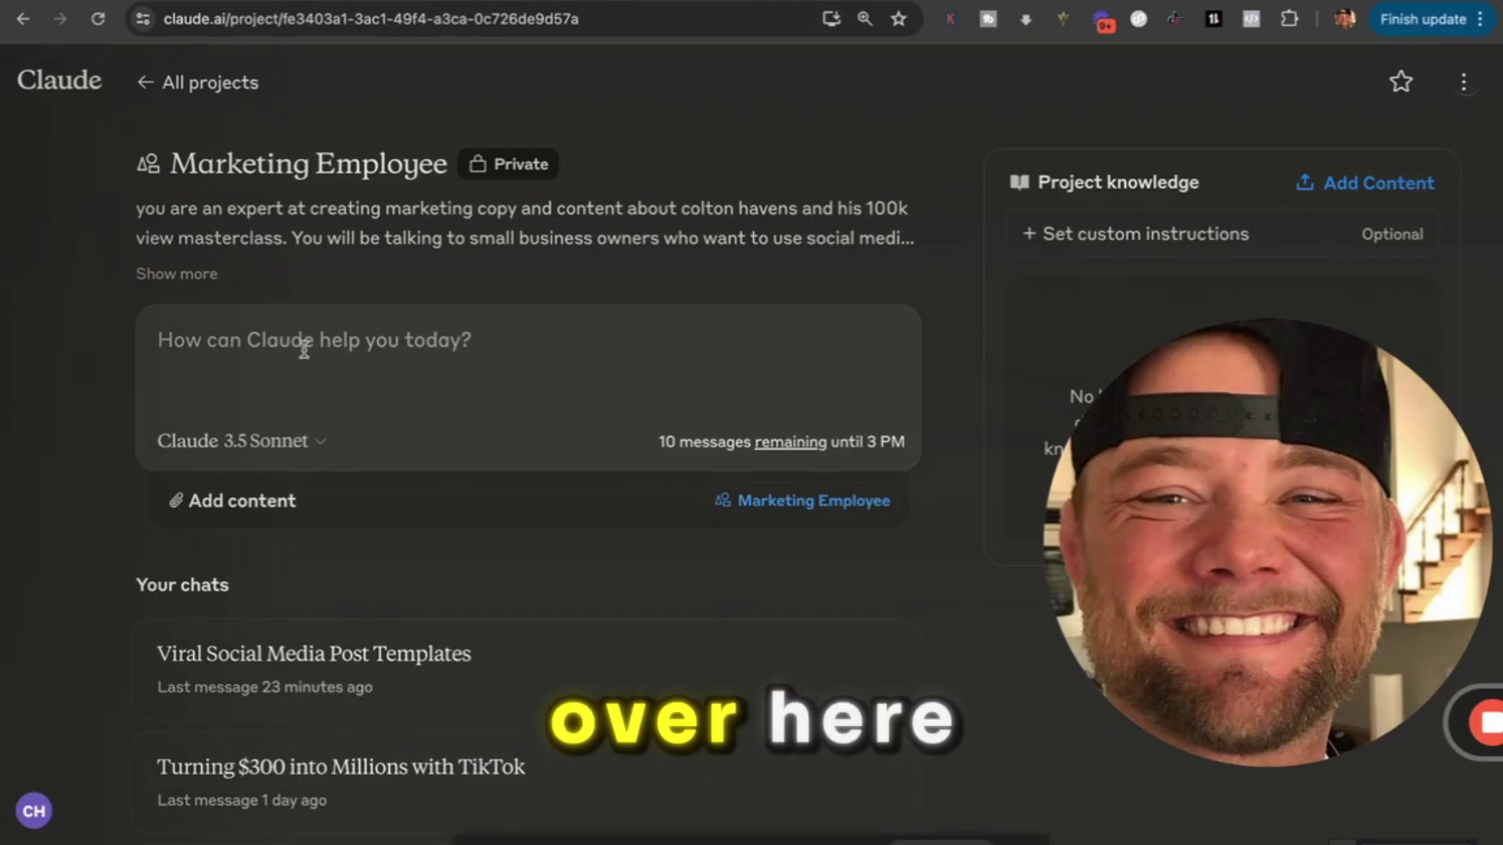
Enter 'analyze this:' and paste the copied CNN Delta article into the project prompt
{"action": "type", "text": "artic"}
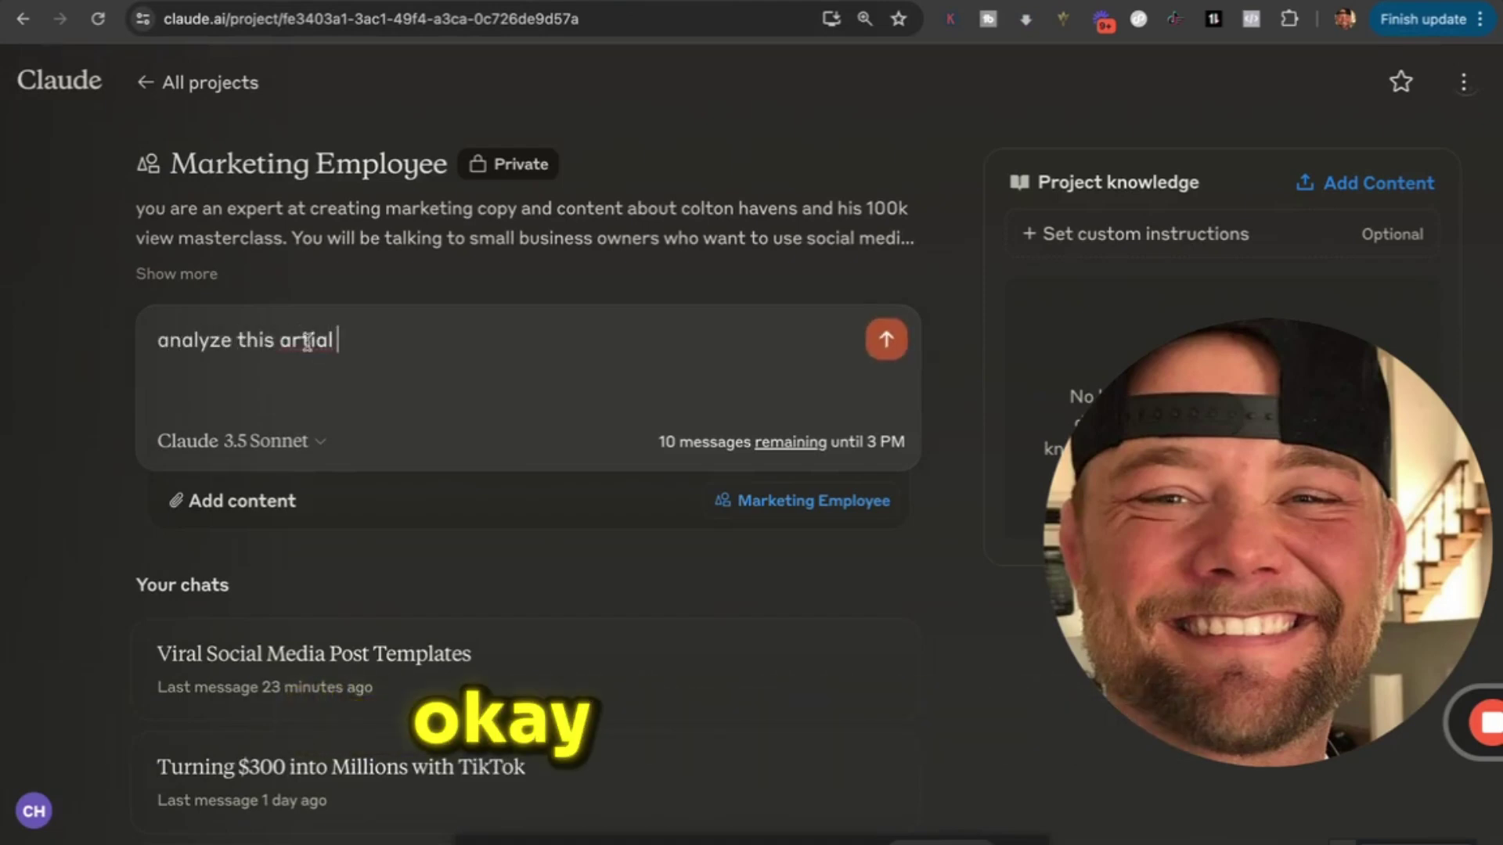
{"action": "right_click", "coordinate": [310, 342]}
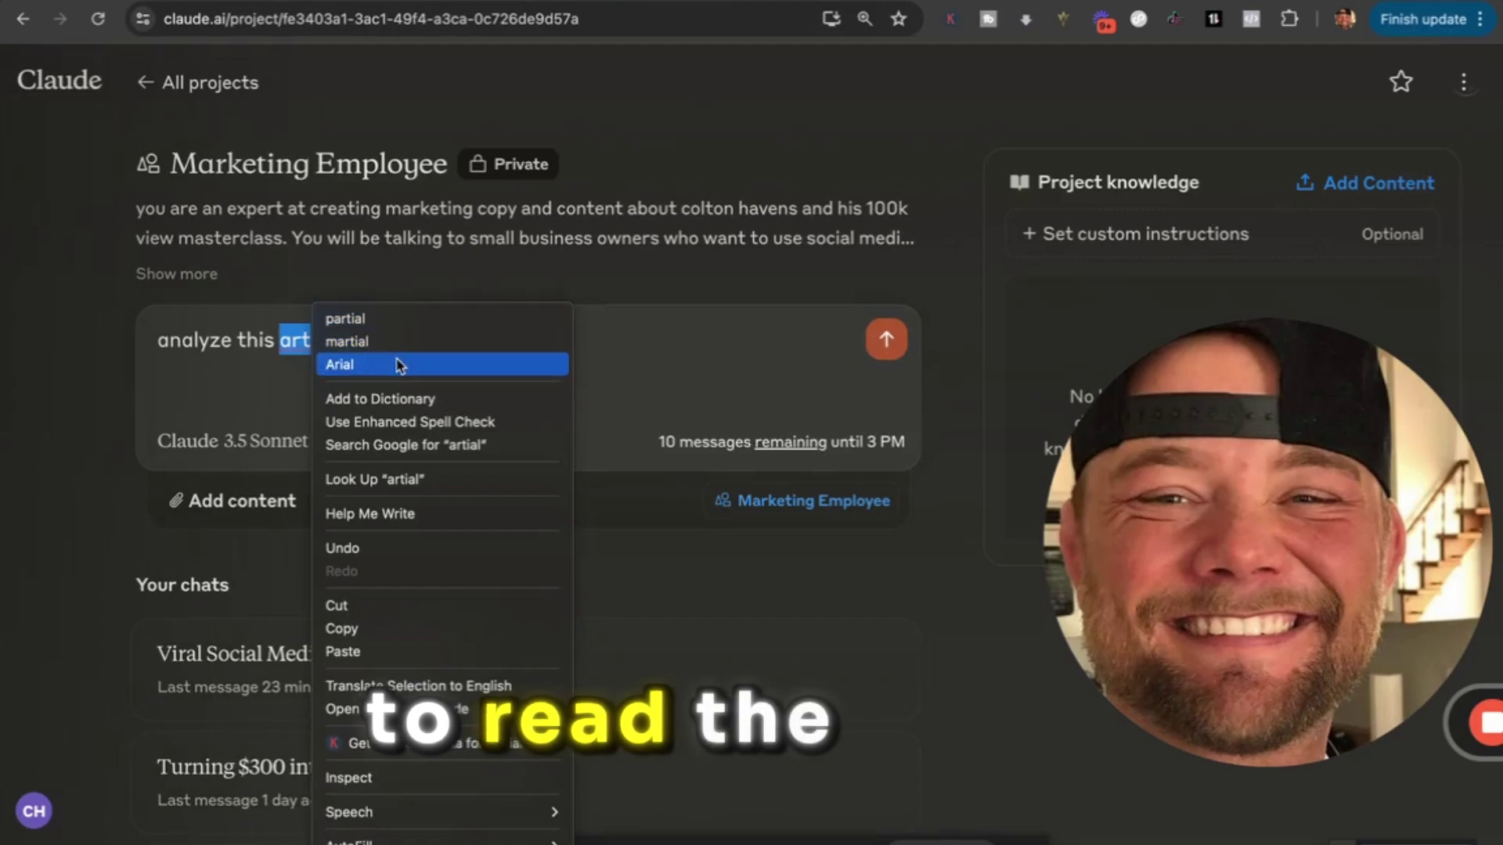
{"action": "left_click", "coordinate": [350, 352]}
{"action": "key", "text": "BackSpace"}
{"action": "key", "text": "BackSpace"}
{"action": "key", "text": "BackSpace"}
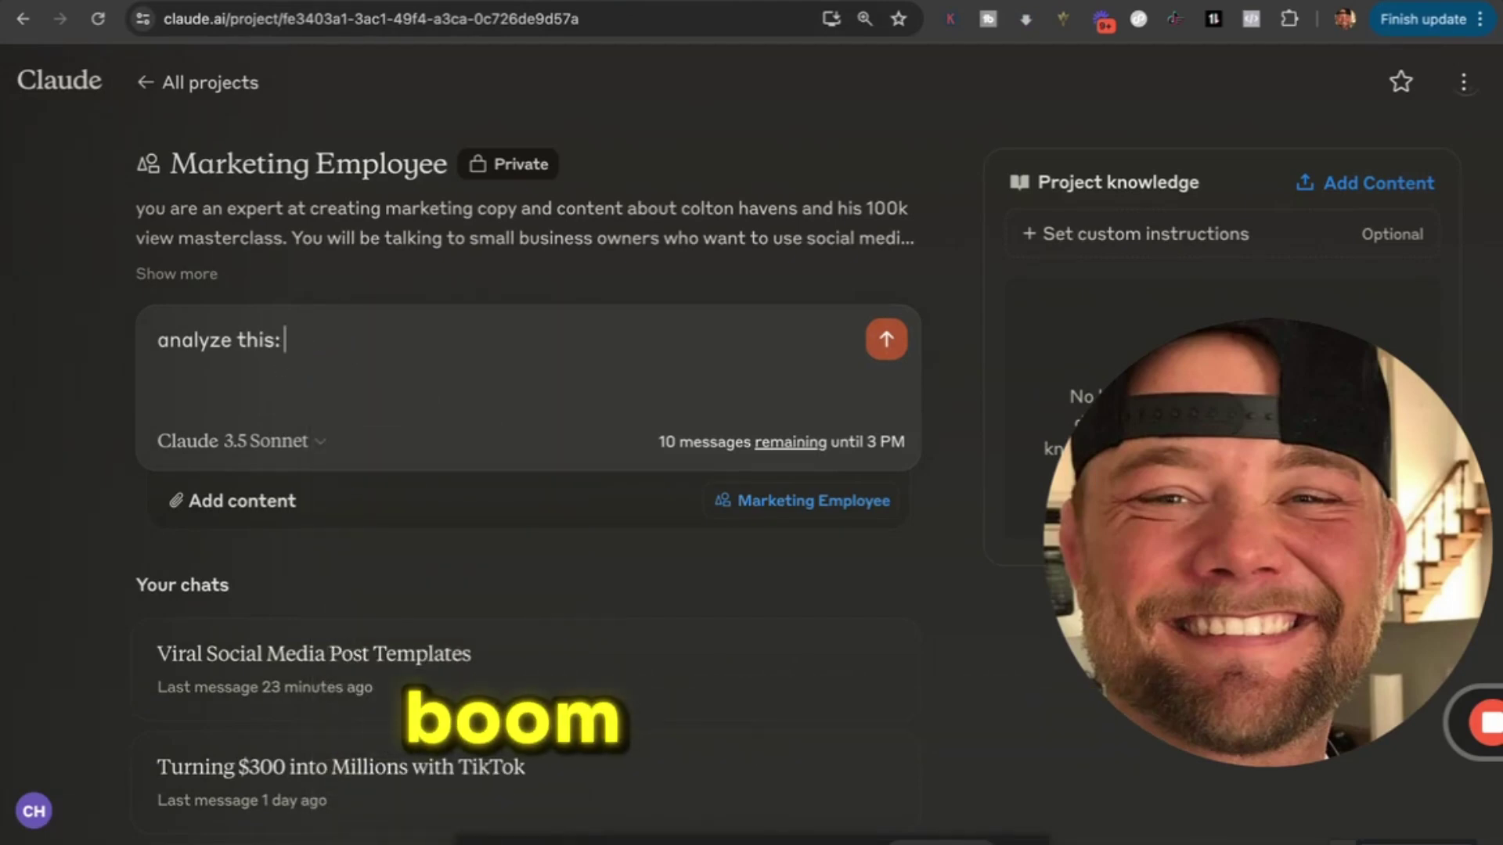
{"action": "right_click", "coordinate": [327, 338]}
{"action": "left_click", "coordinate": [385, 508]}
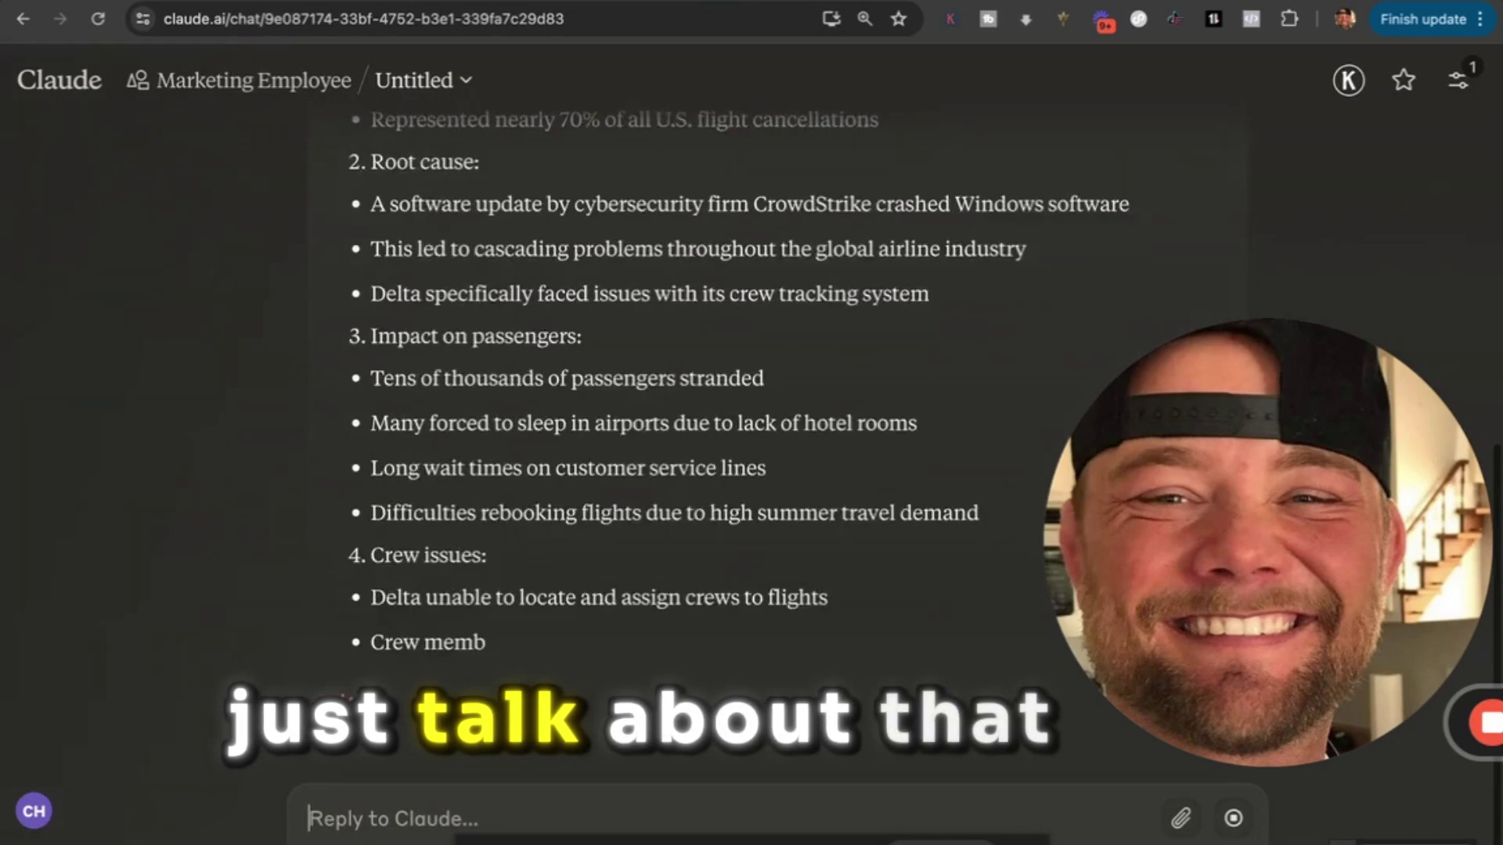
Scroll through Claude's eight-point Delta analysis as it finishes streaming
{"action": "scroll", "coordinate": [548, 657], "scroll_direction": "up", "scroll_amount": 10}
{"action": "scroll", "coordinate": [540, 556], "scroll_direction": "down", "scroll_amount": 12}
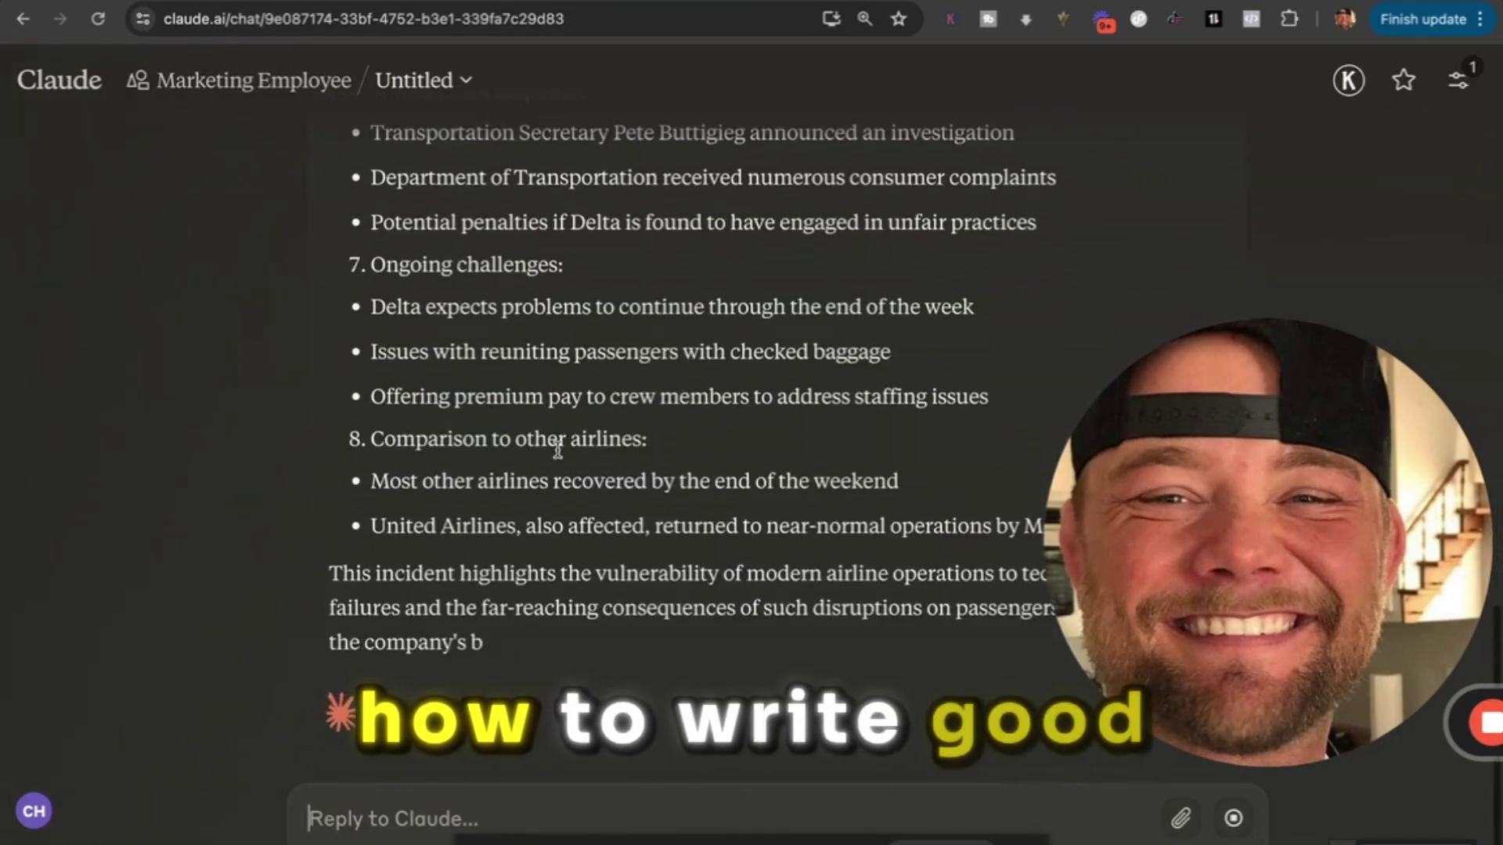
{"action": "scroll", "coordinate": [540, 501], "scroll_direction": "up", "scroll_amount": 3}
{"action": "scroll", "coordinate": [509, 556], "scroll_direction": "down", "scroll_amount": 2}
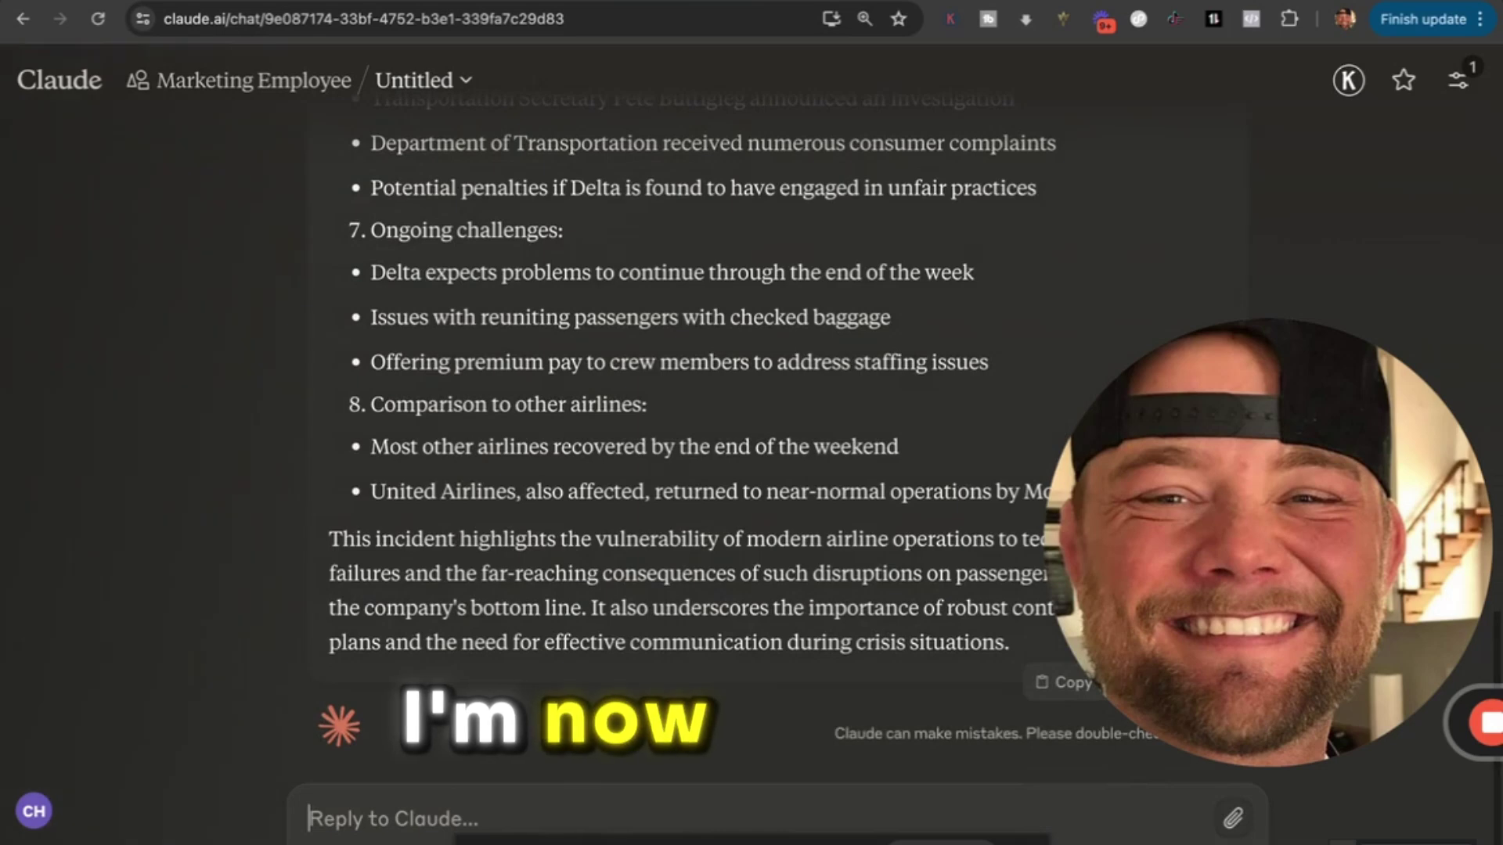
Write the request for a viral Facebook post tying the Delta story back to running businesses
{"action": "type", "text": "now writ"}
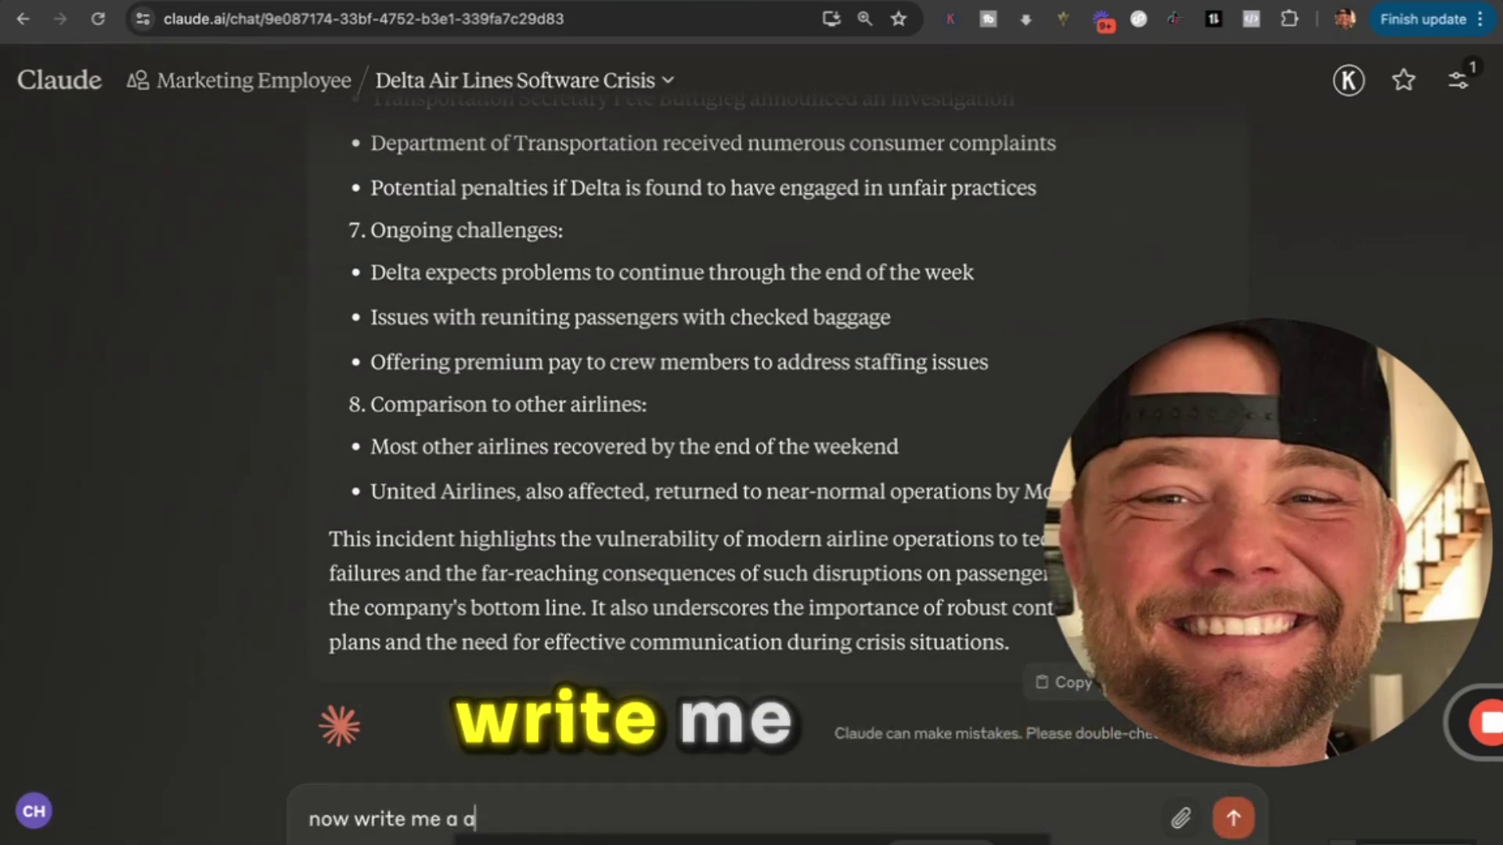
{"action": "type", "text": "e me a viral face"}
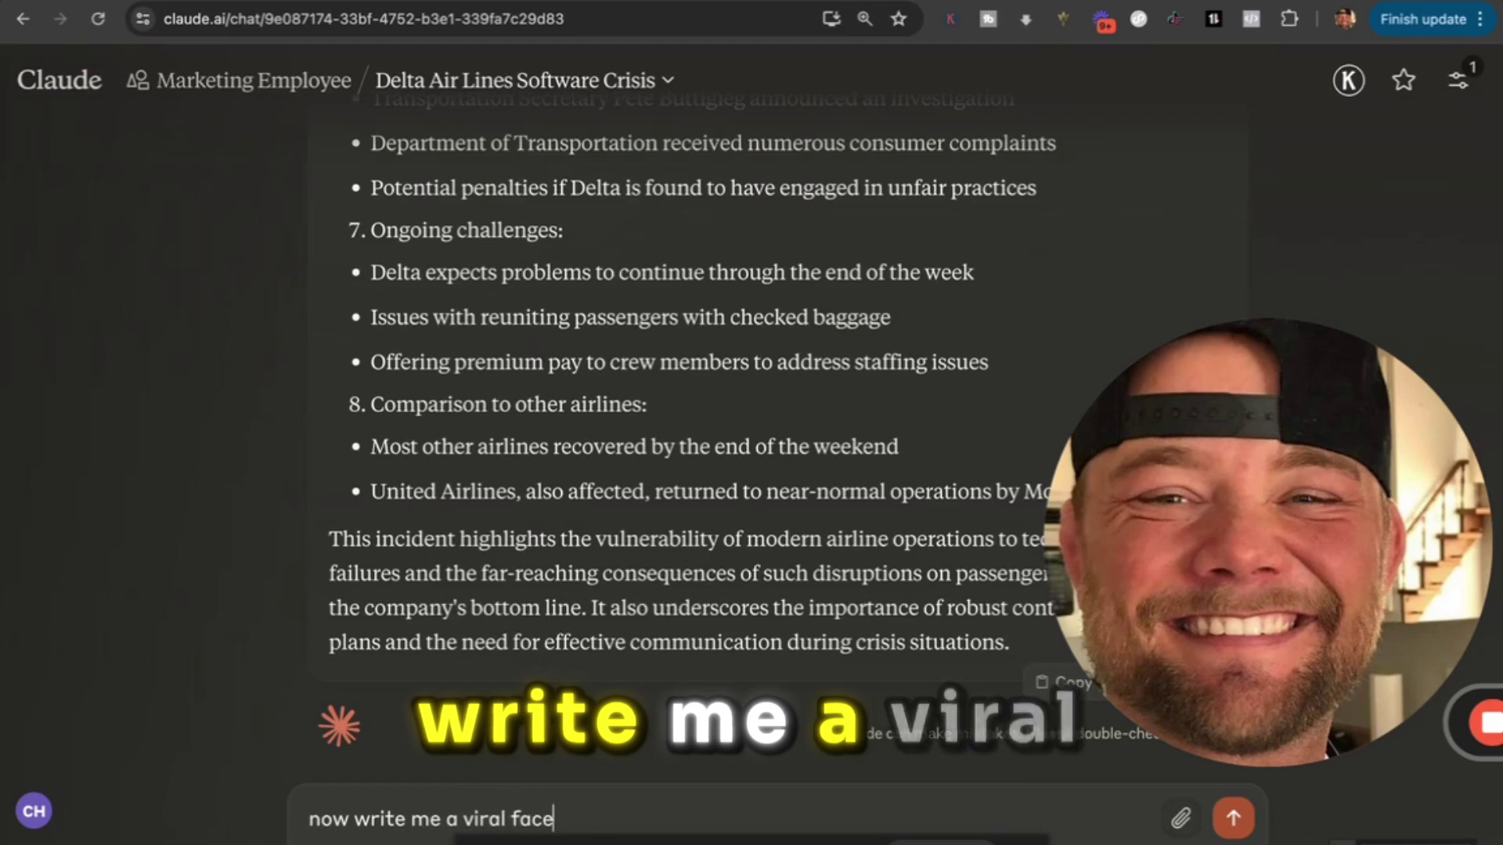
{"action": "type", "text": "book post"}
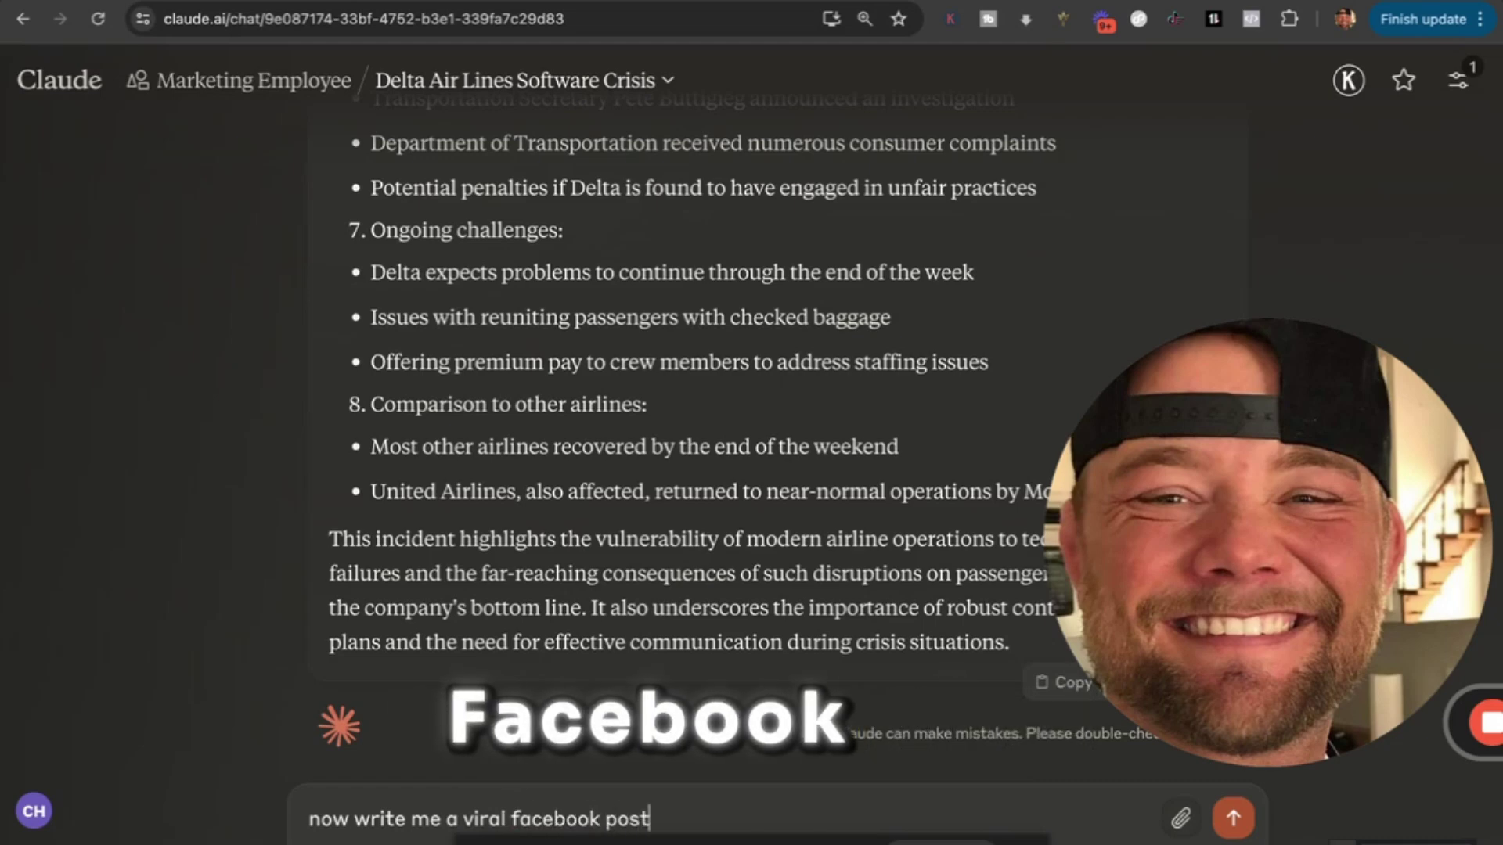
{"action": "type", "text": ", using this"}
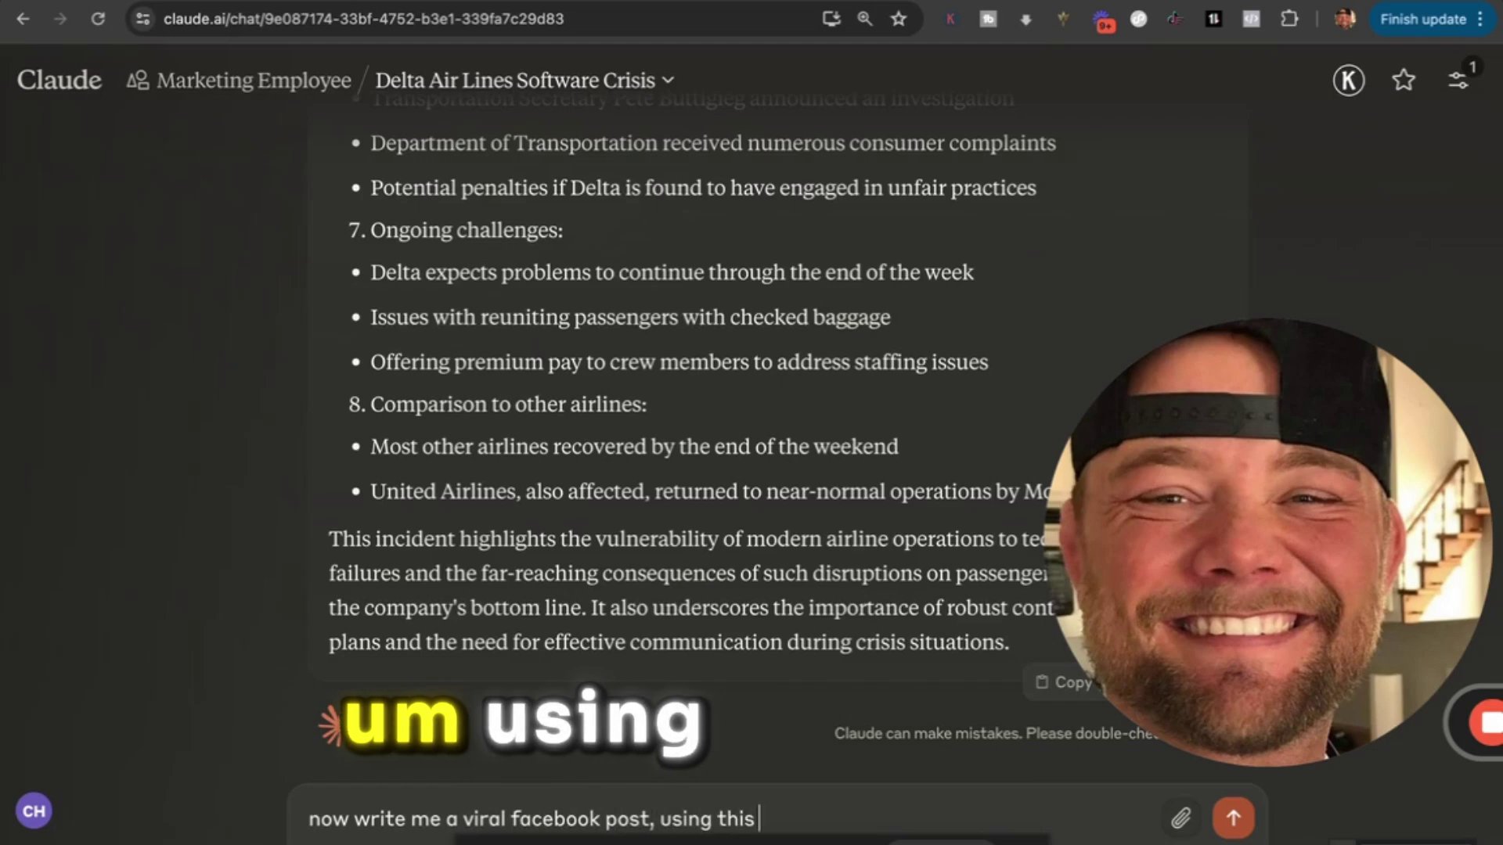
{"action": "type", "text": "t"}
{"action": "key", "text": "BackSpace"}
{"action": "key", "text": "BackSpace"}
{"action": "key", "text": "BackSpace"}
{"action": "key", "text": "BackSpace"}
{"action": "key", "text": "BackSpace"}
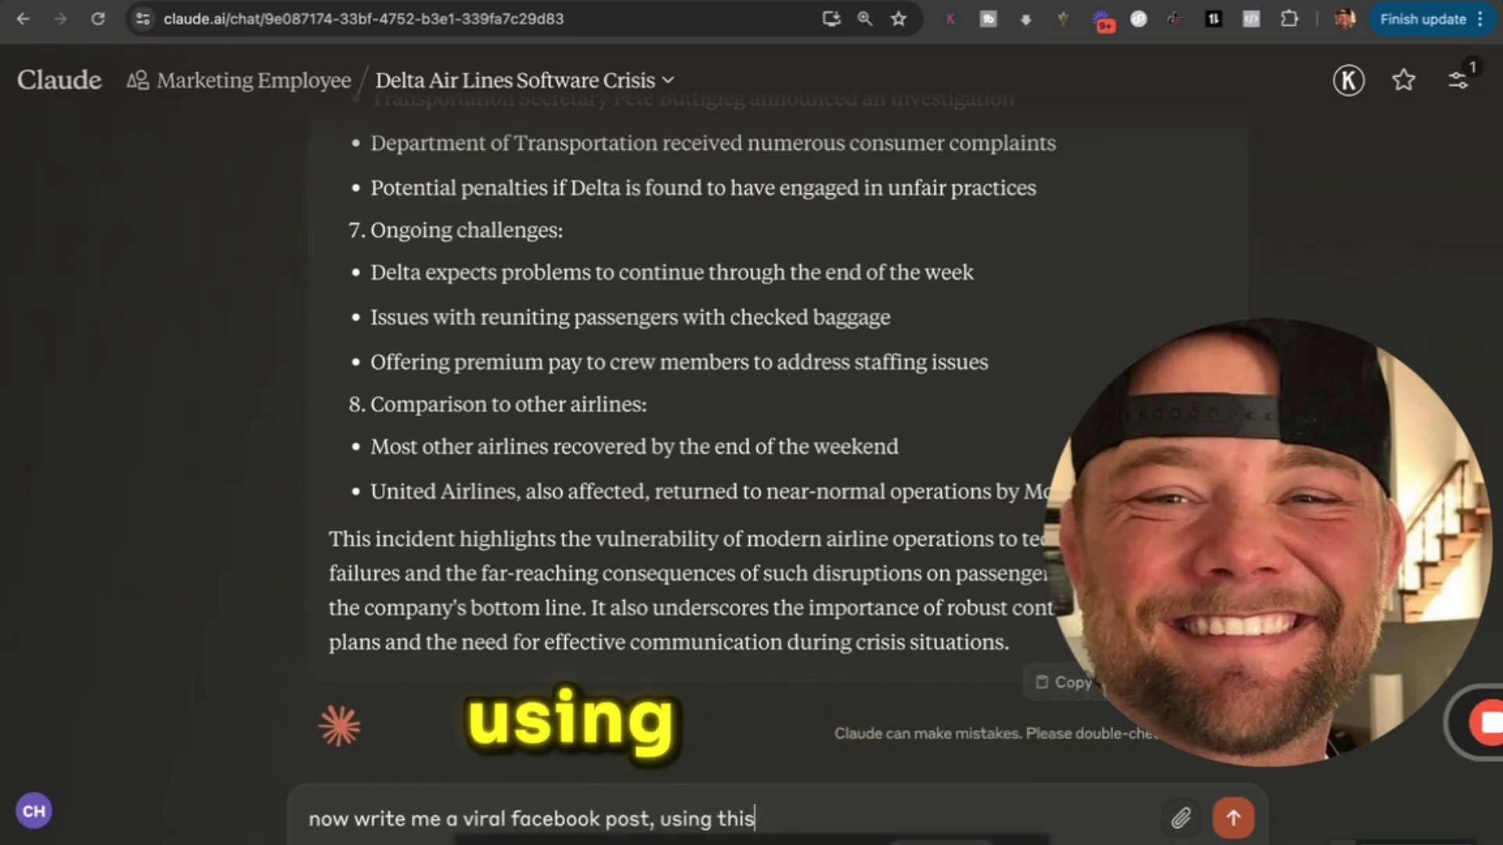
{"action": "type", "text": ". and tike"}
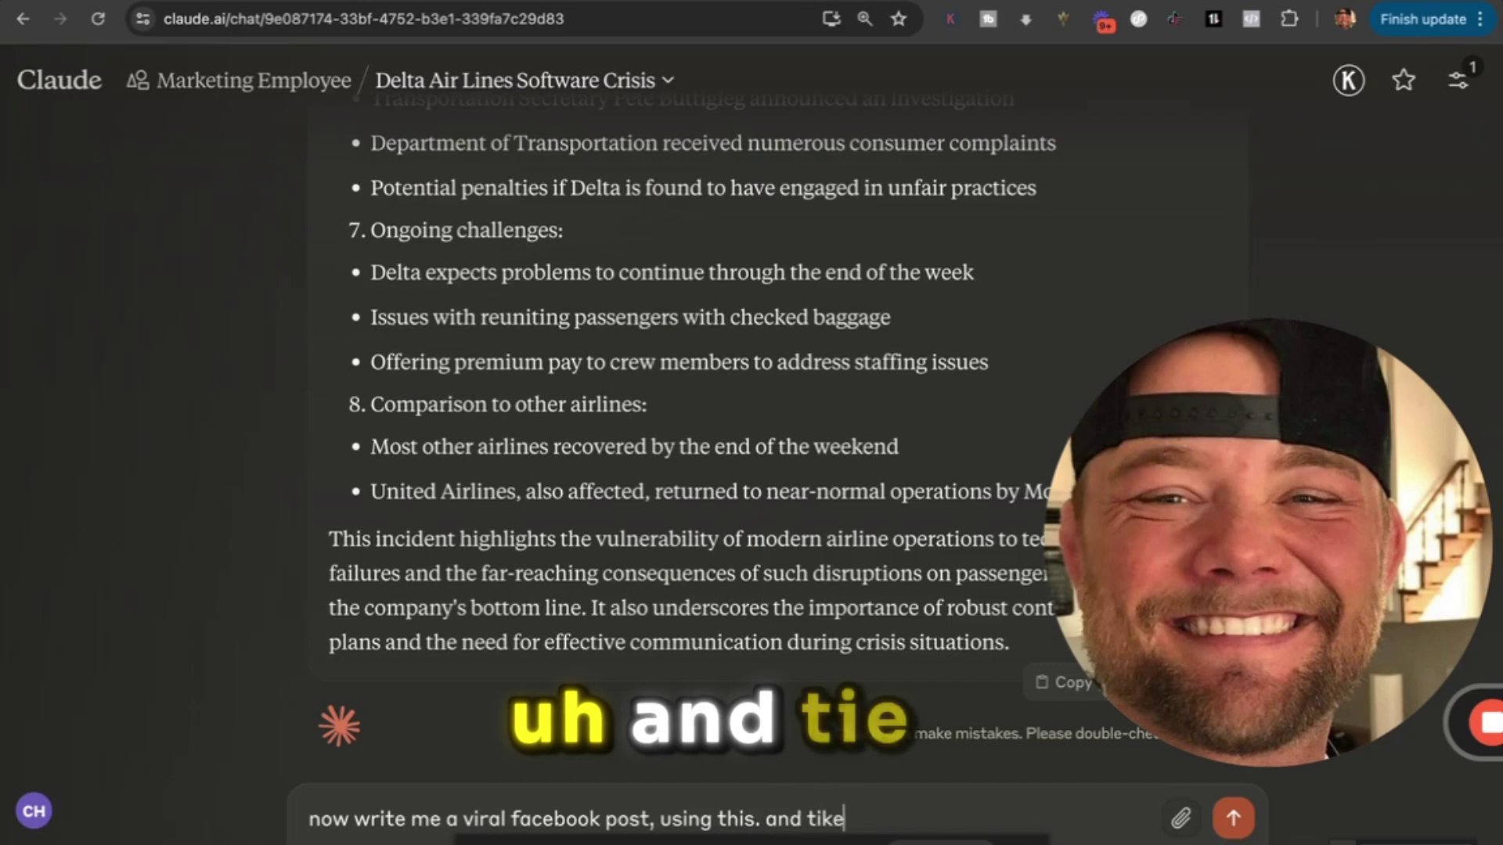
{"action": "key", "text": "BackSpace"}
{"action": "key", "text": "BackSpace"}
{"action": "type", "text": "e ti"}
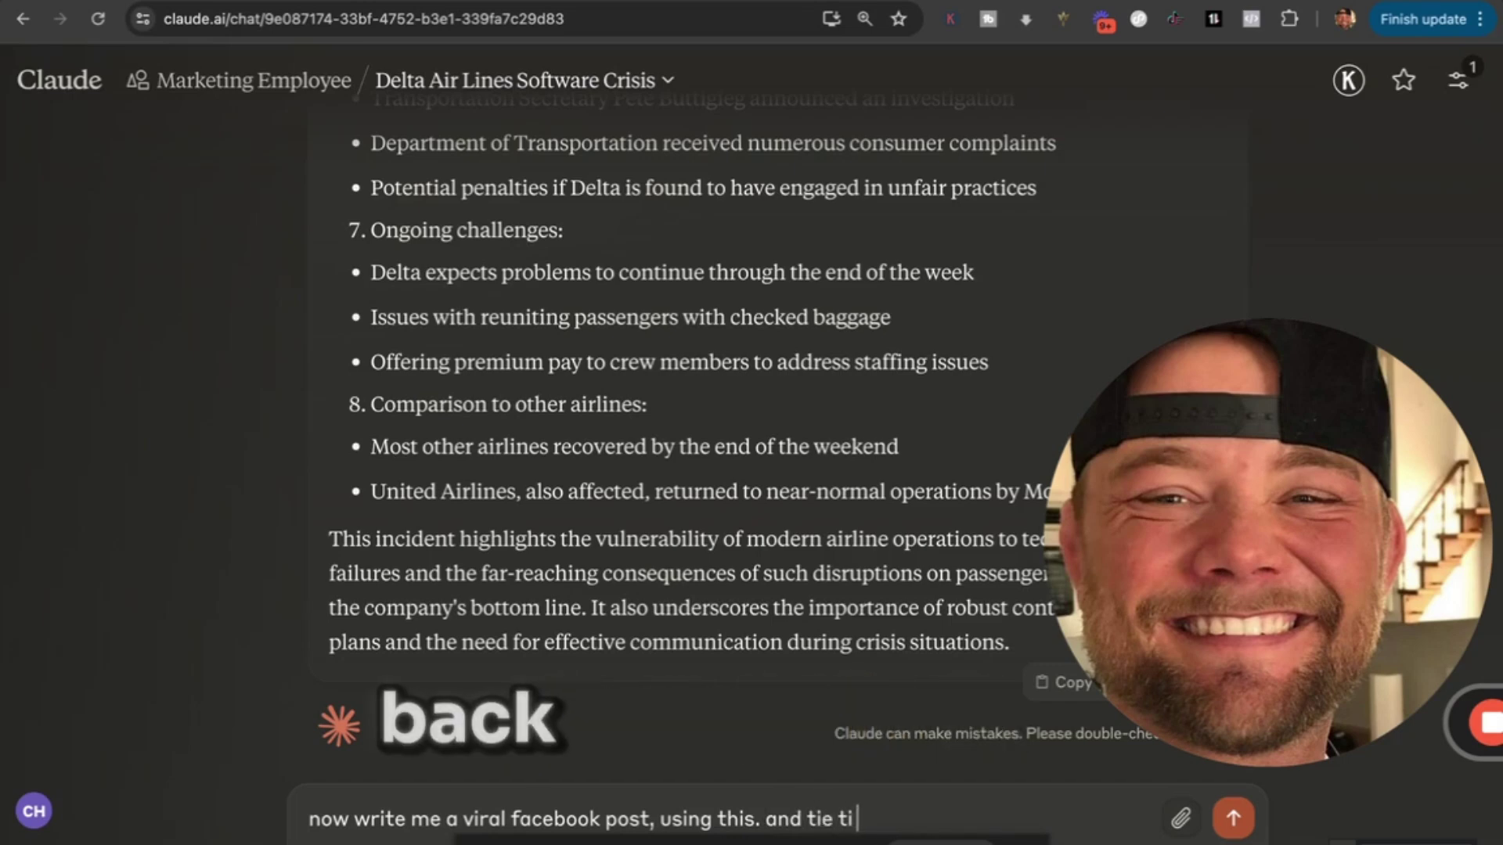
{"action": "type", "text": " back to running ab"}
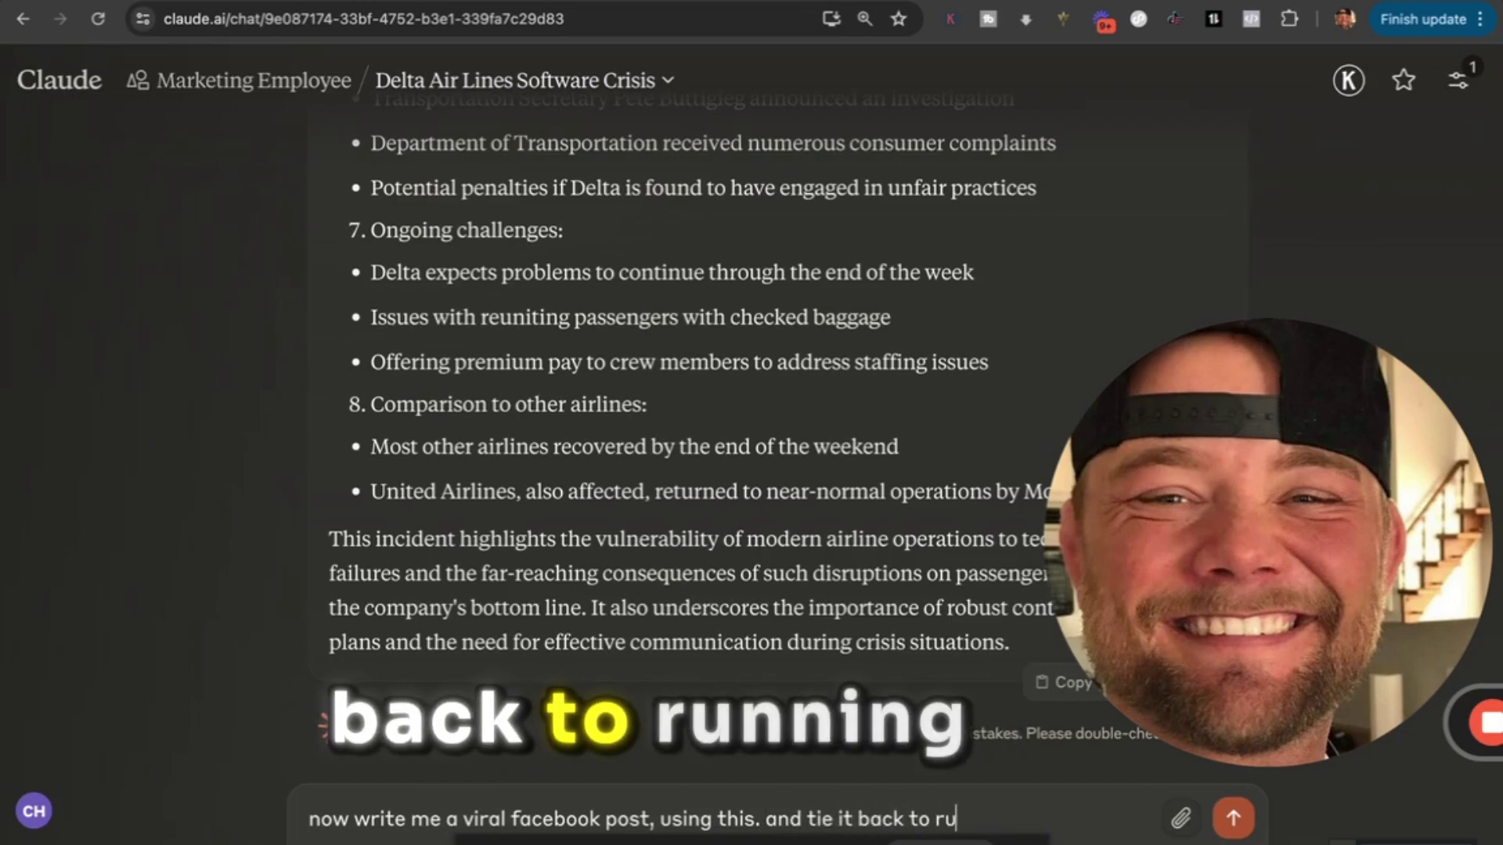
{"action": "key", "text": "BackSpace"}
{"action": "type", "text": "buinseess."}
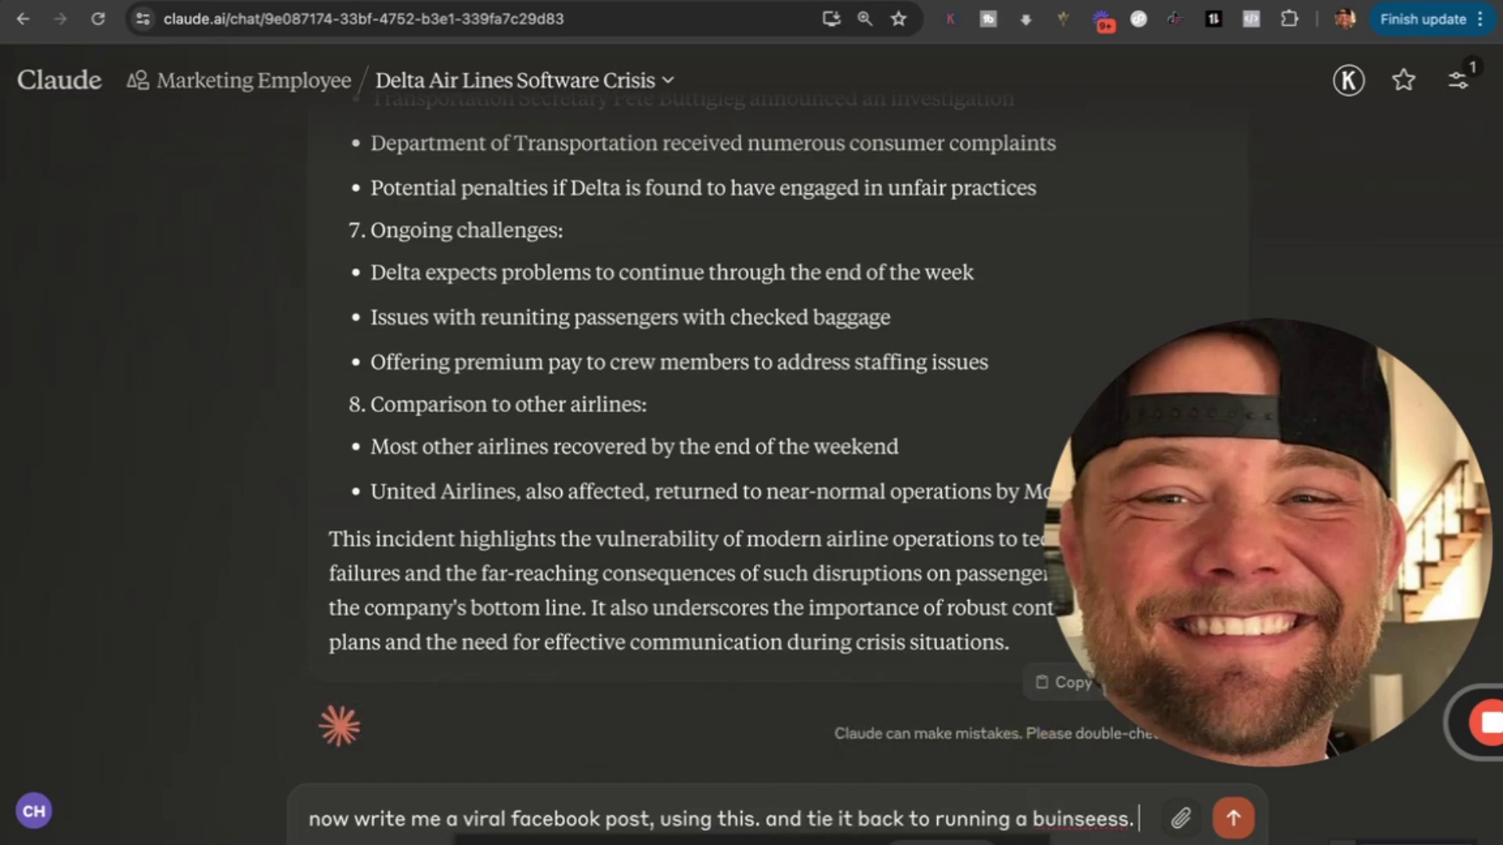
{"action": "right_click", "coordinate": [1088, 818]}
{"action": "key", "text": "Escape"}
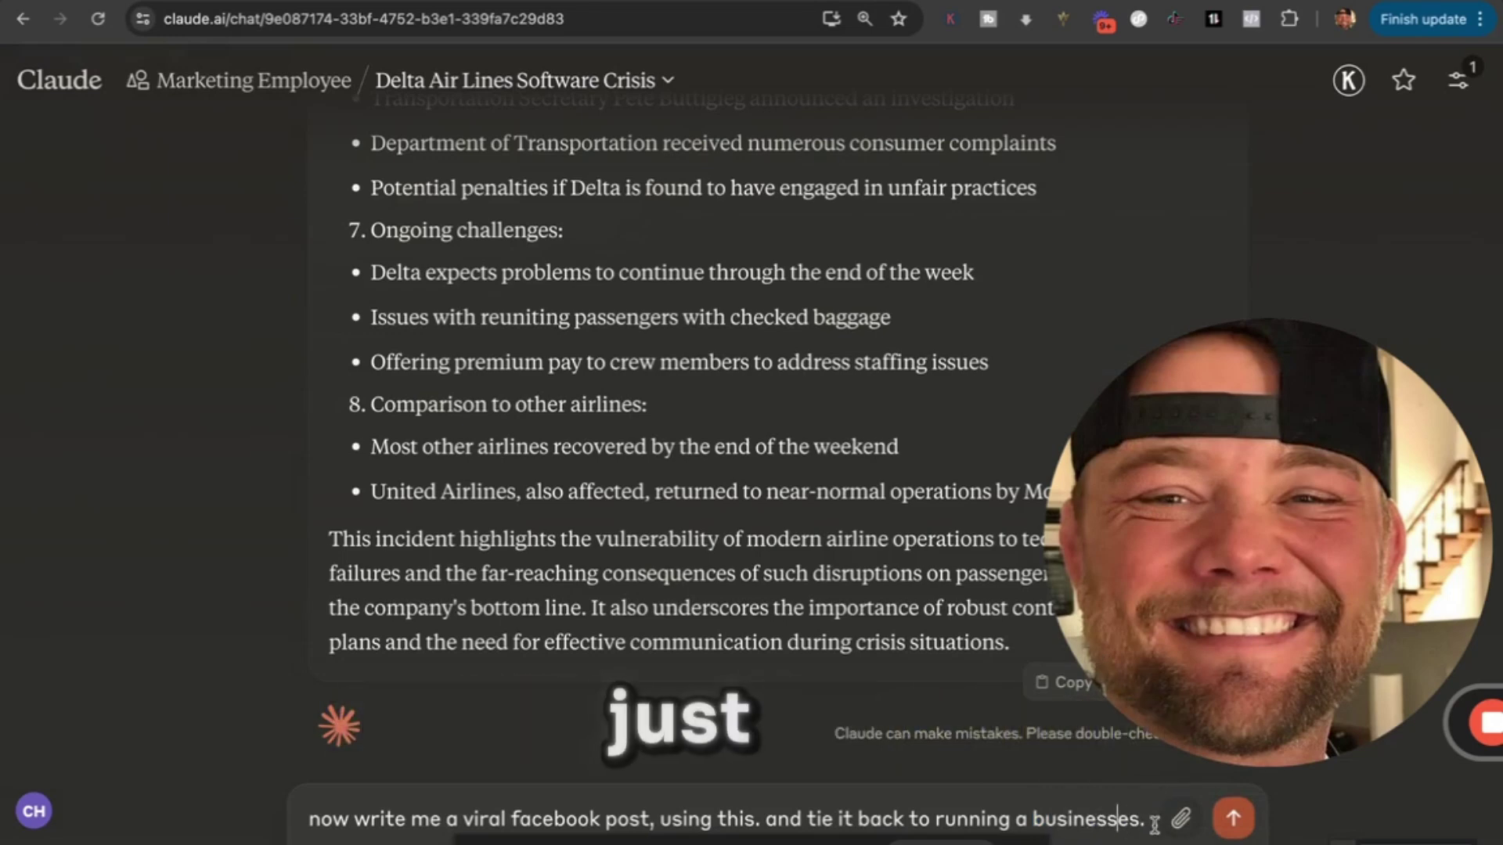
{"action": "key", "text": "shift+Return"}
Add a line asking to use the Facebook template and comedy DNA, then send the request
{"action": "type", "text": "M"}
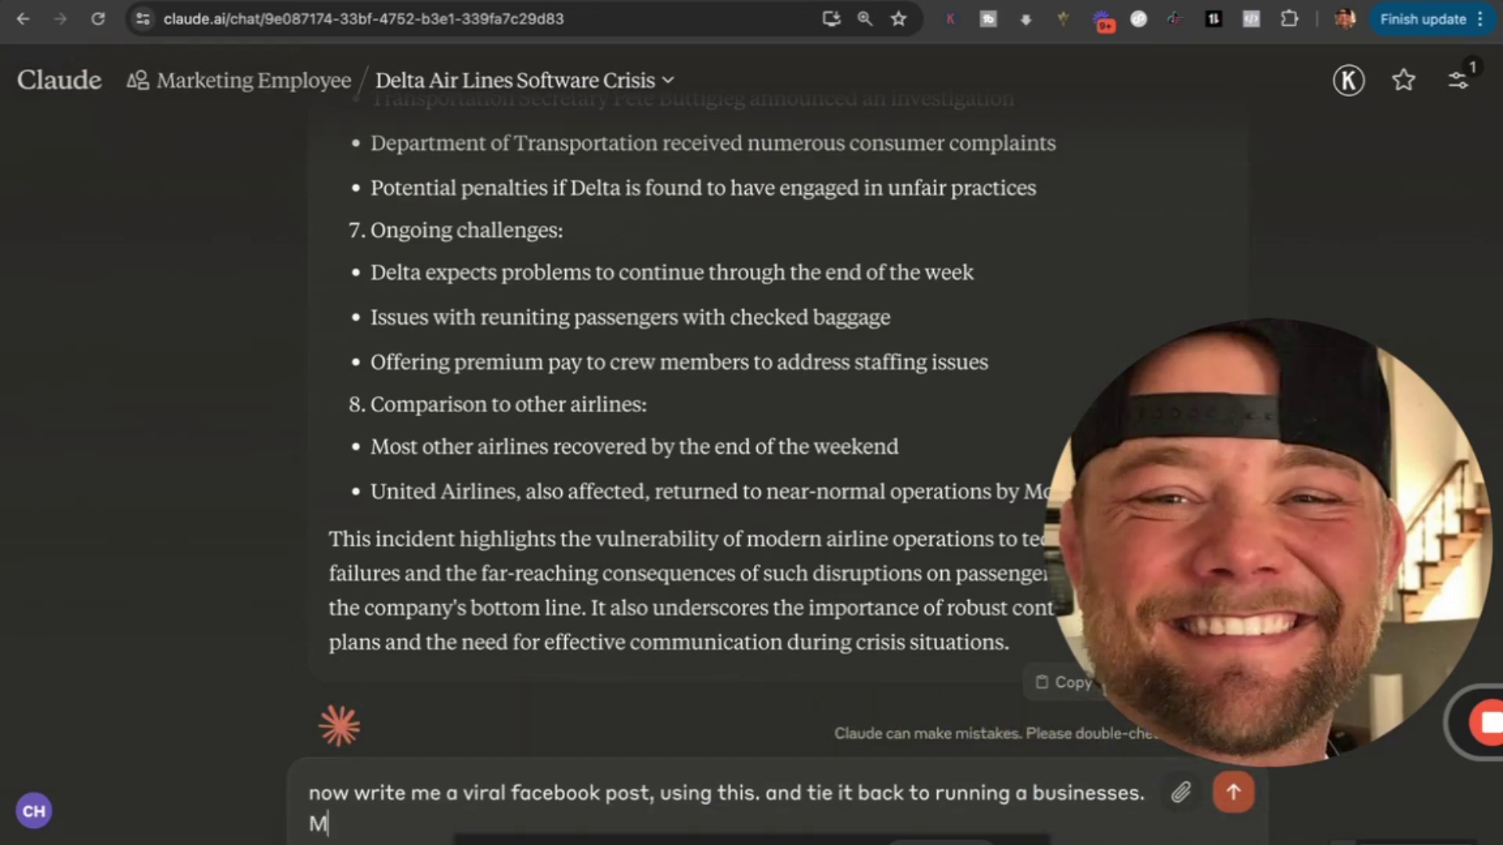
{"action": "key", "text": "BackSpace"}
{"action": "key", "text": "BackSpace"}
{"action": "key", "text": "BackSpace"}
{"action": "key", "text": "BackSpace"}
{"action": "key", "text": "BackSpace"}
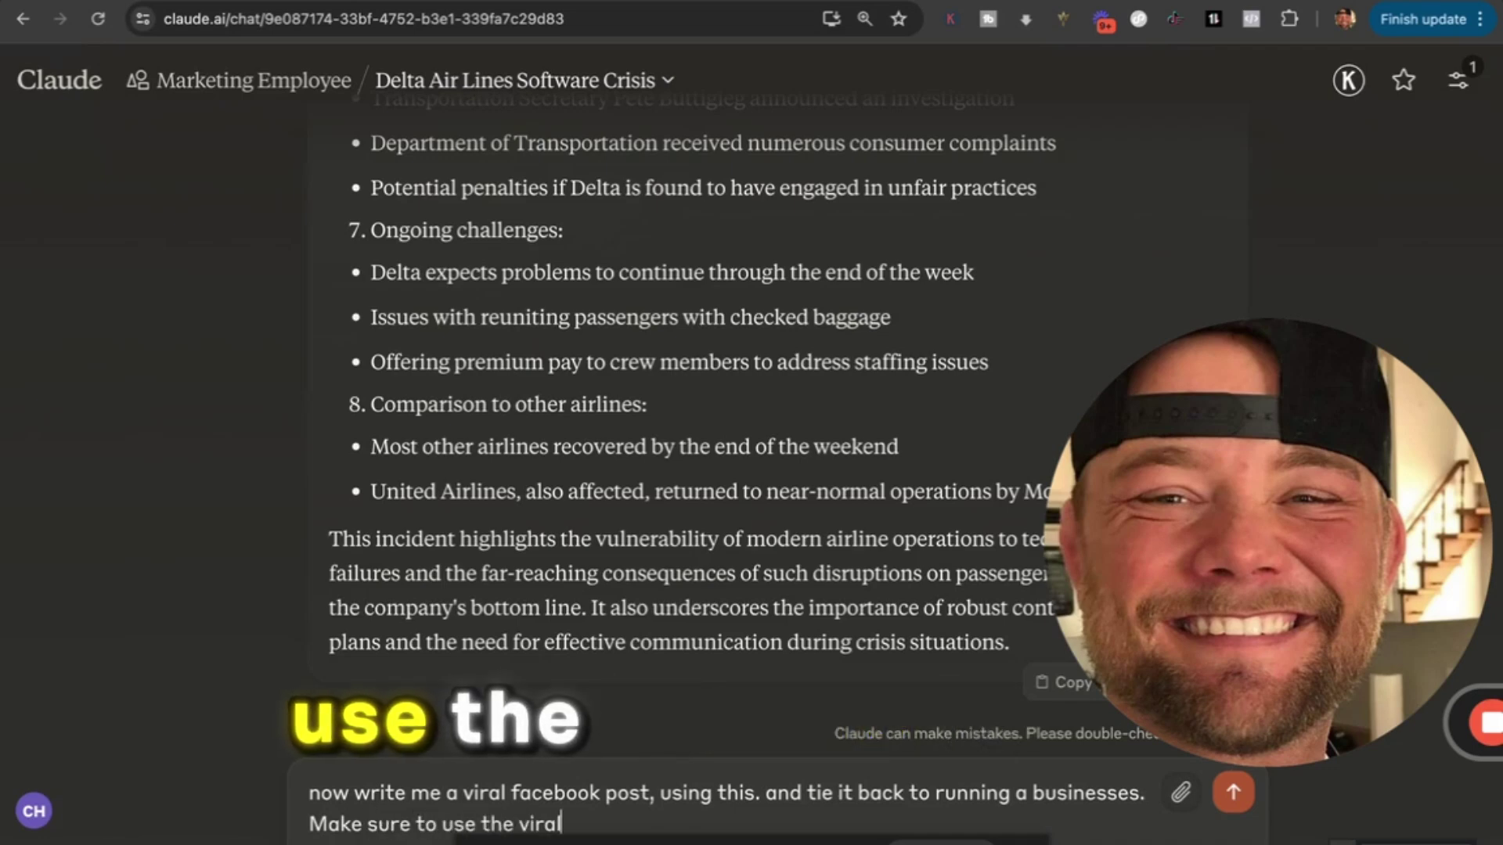
{"action": "type", "text": "ebook t"}
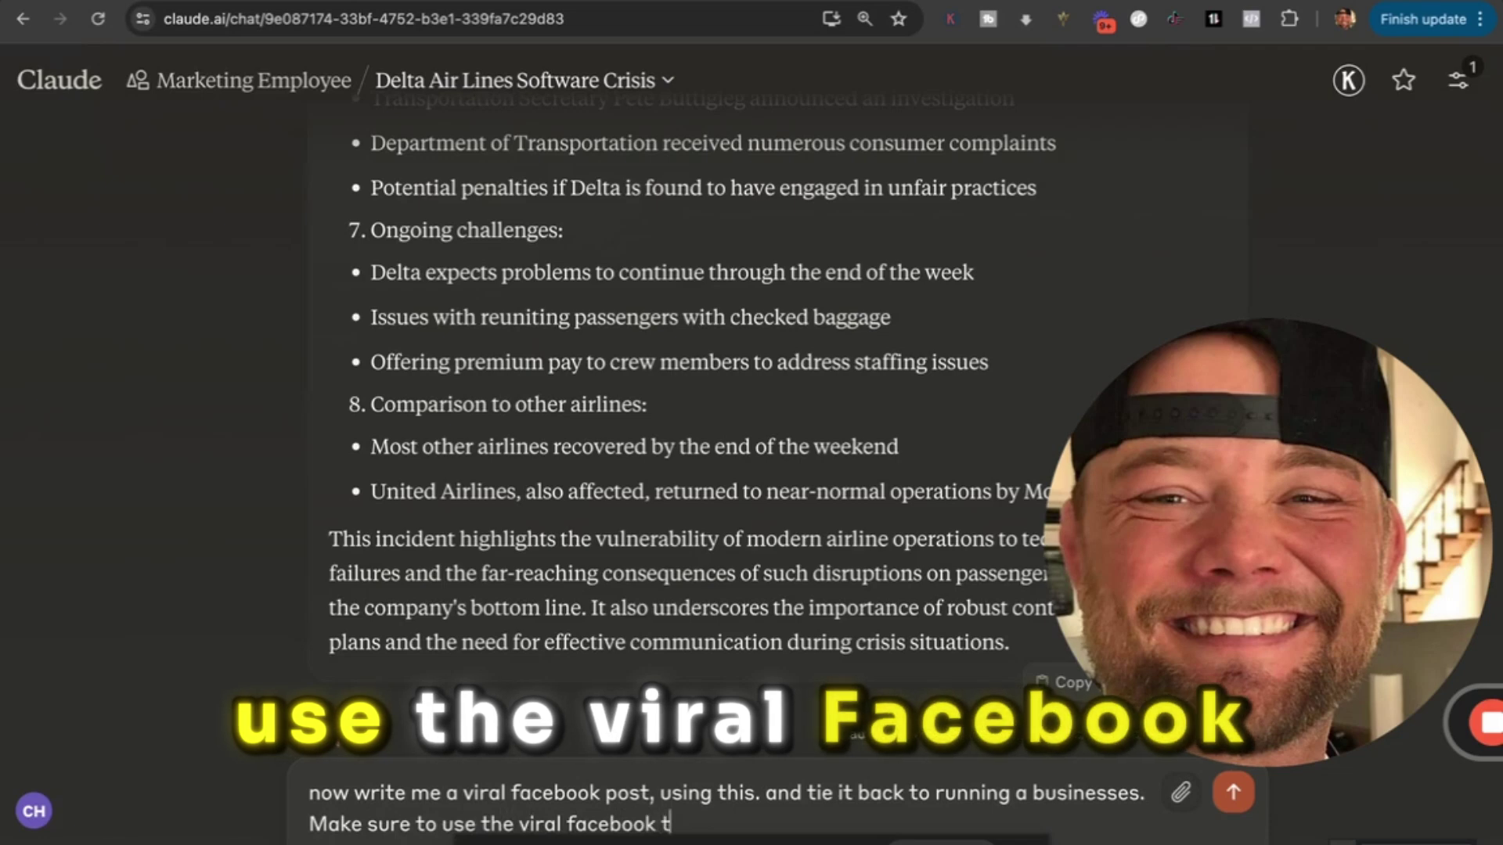
{"action": "type", "text": "emplete and the comedy DNA"}
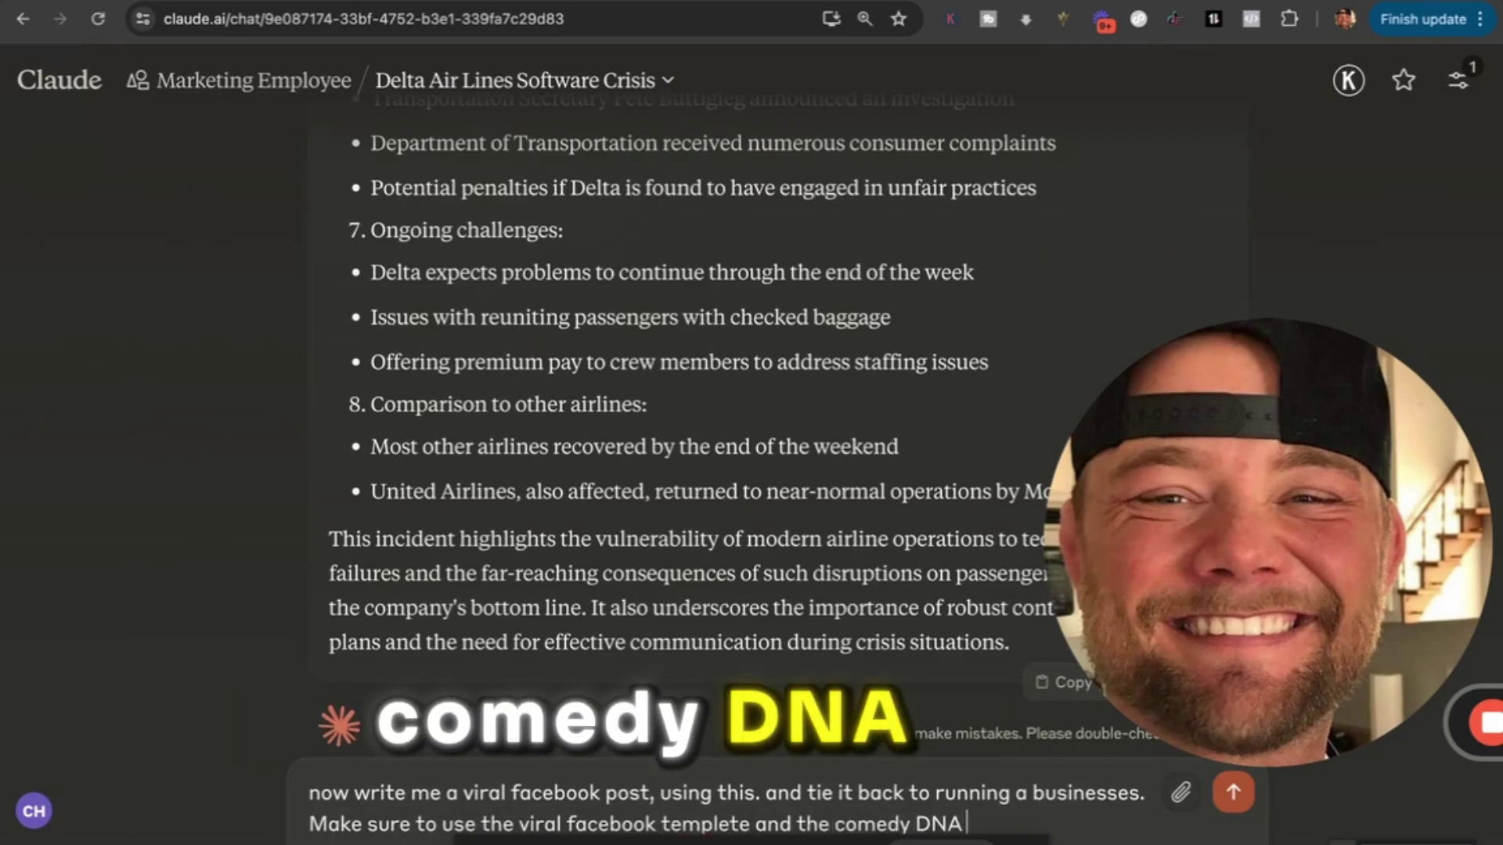
{"action": "scroll", "coordinate": [908, 470], "scroll_direction": "down", "scroll_amount": 1}
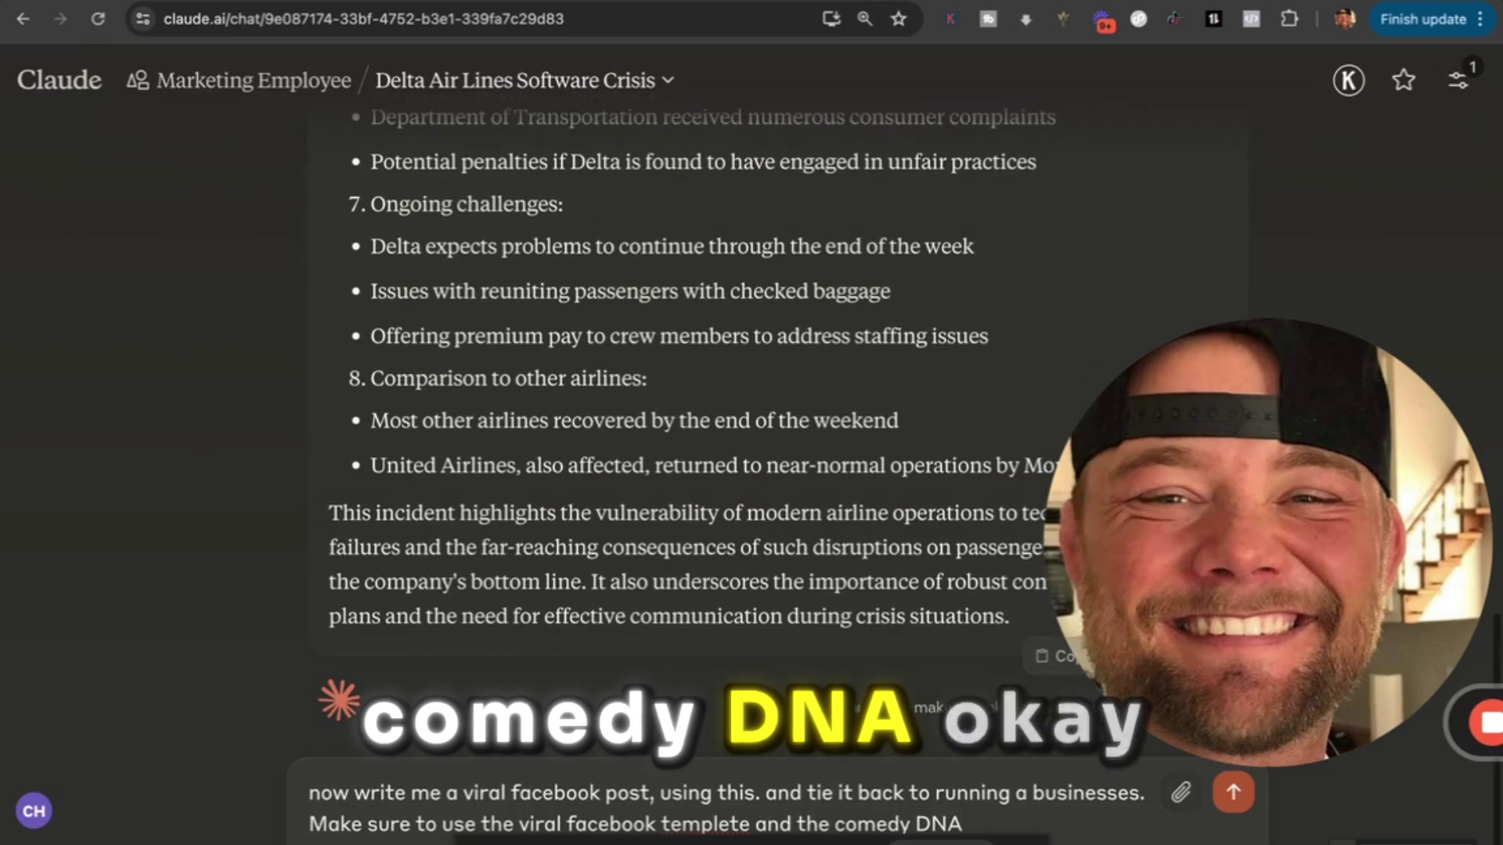
{"action": "right_click", "coordinate": [711, 822]}
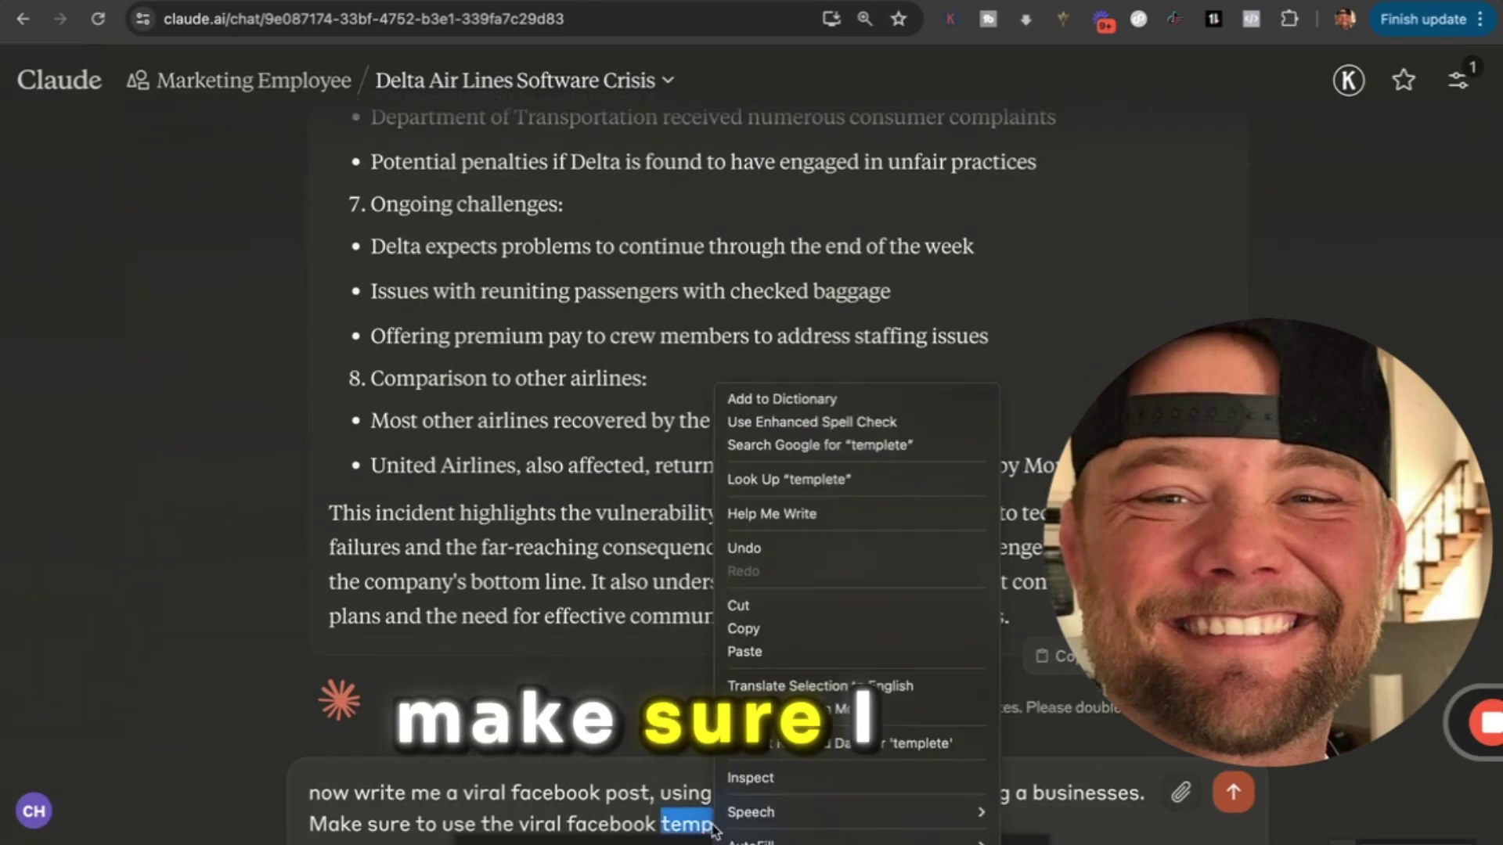
{"action": "left_click", "coordinate": [693, 802]}
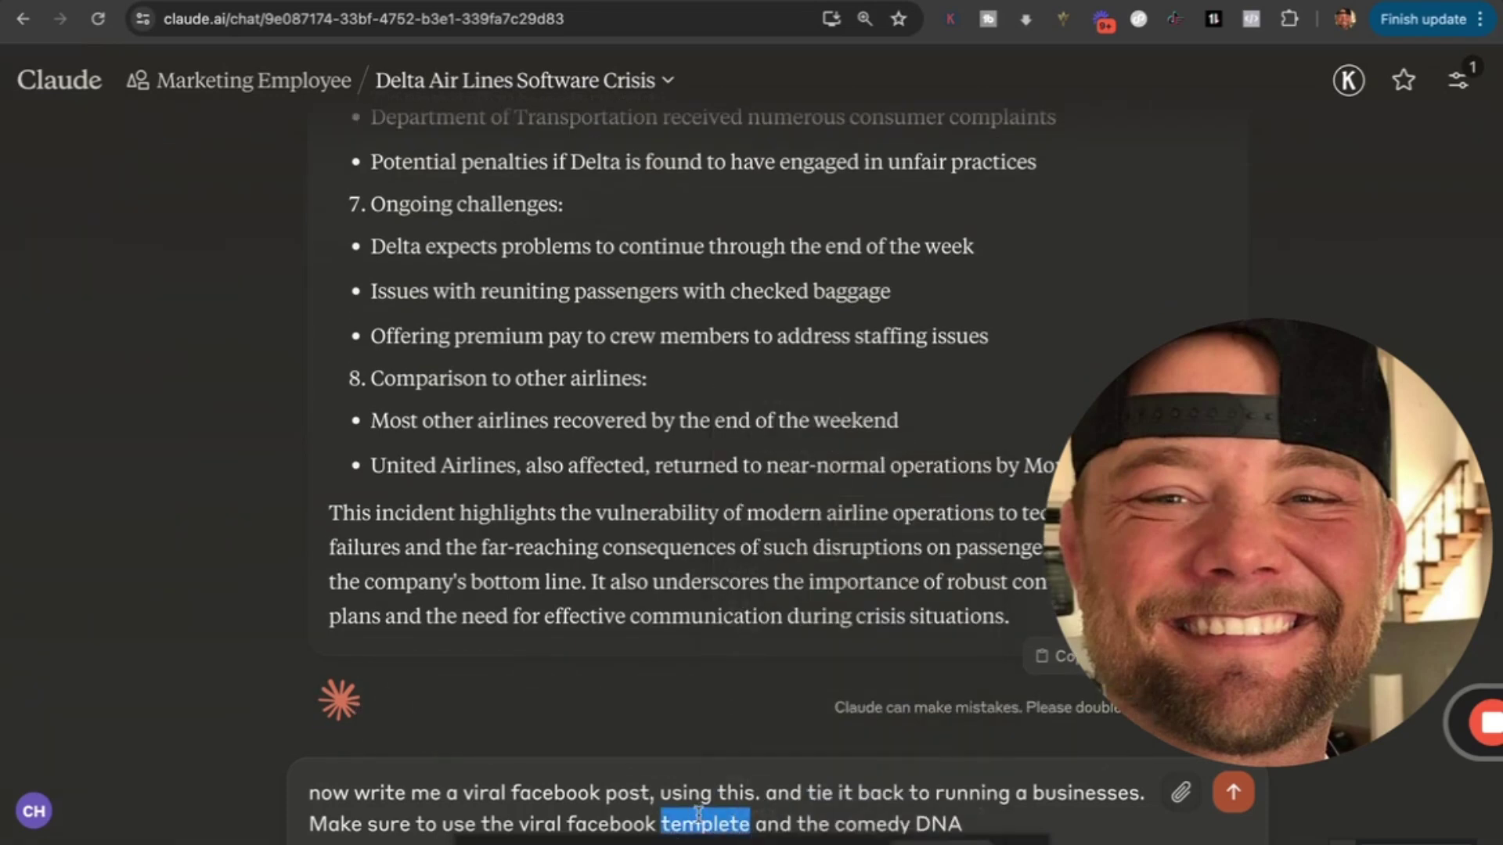
{"action": "right_click", "coordinate": [699, 819]}
{"action": "left_click", "coordinate": [814, 479]}
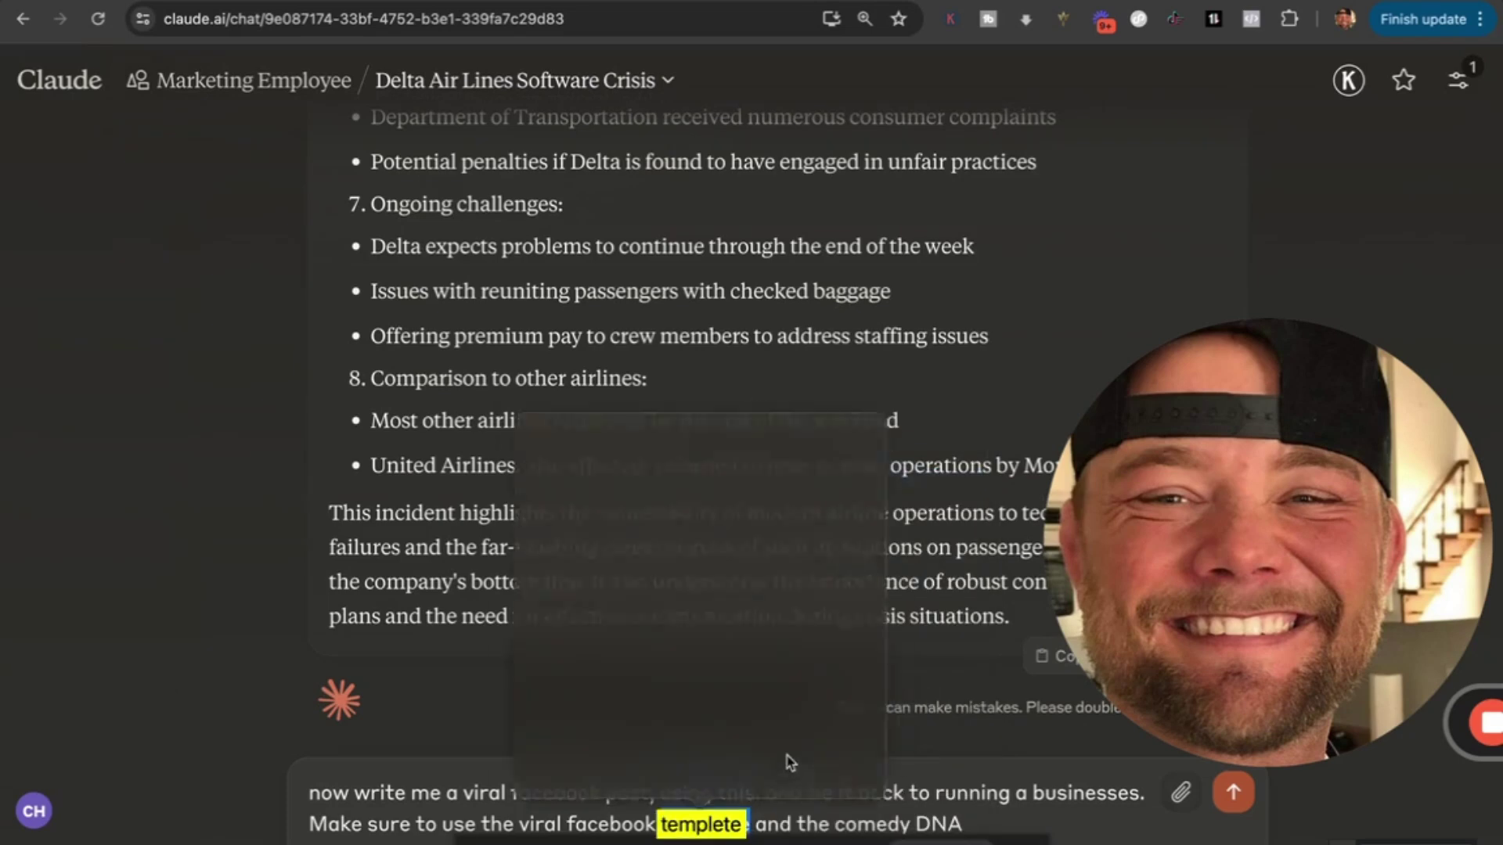
{"action": "left_click", "coordinate": [779, 826]}
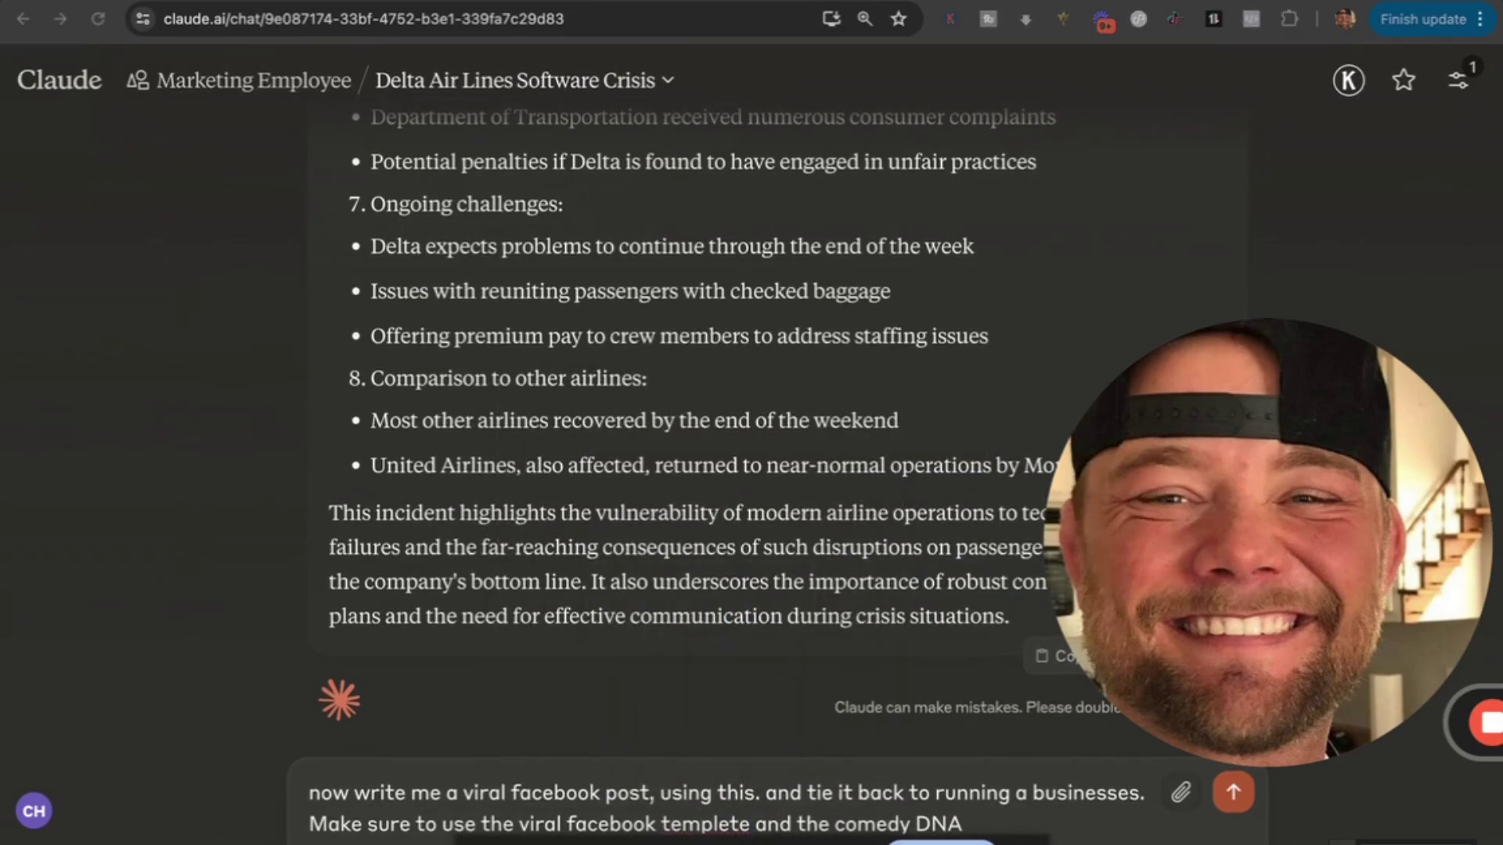
{"action": "right_click", "coordinate": [740, 826]}
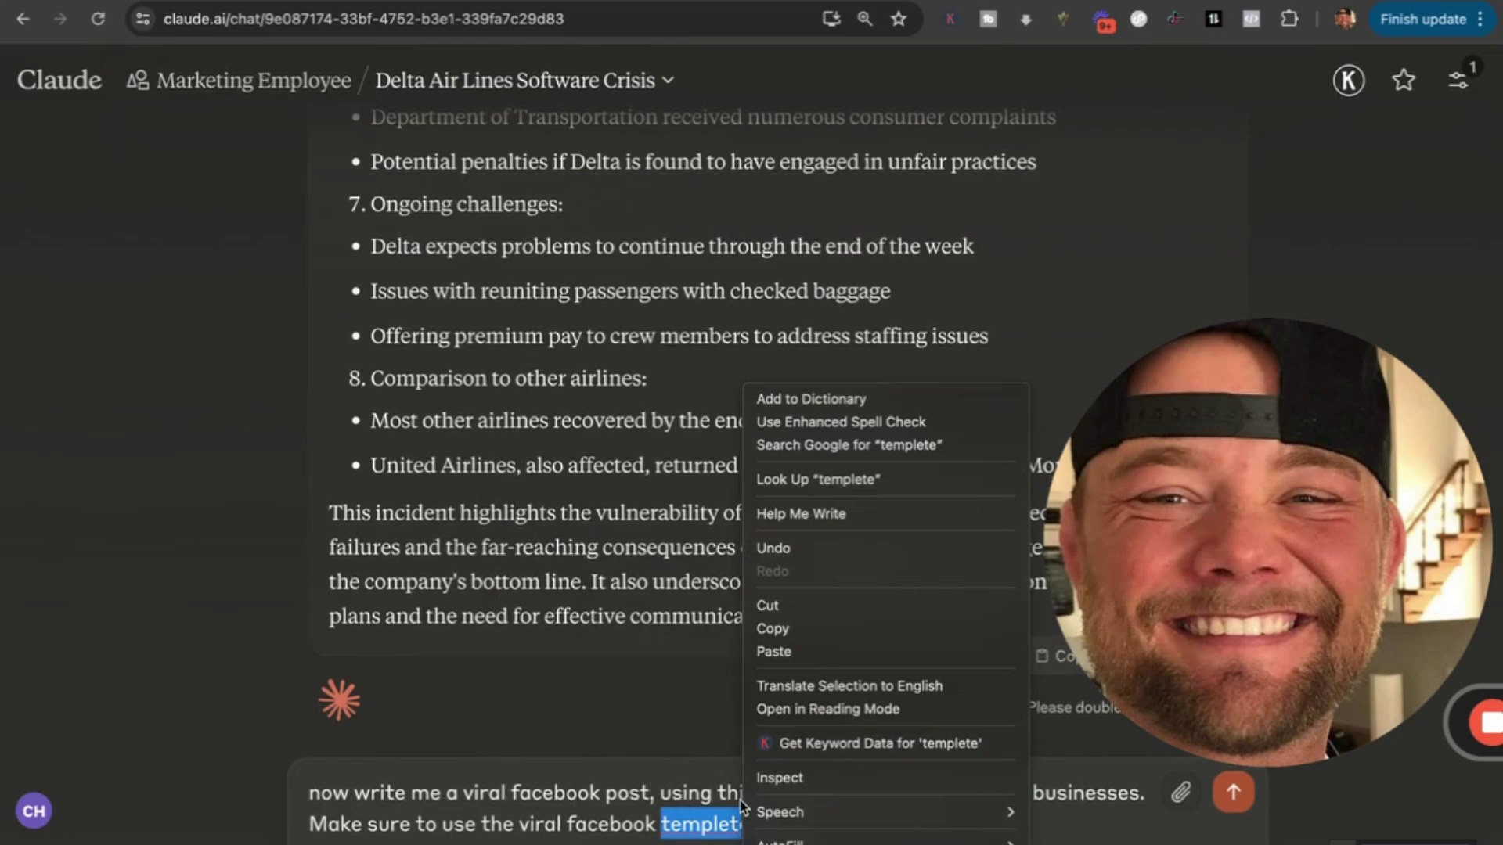
{"action": "left_click", "coordinate": [695, 837]}
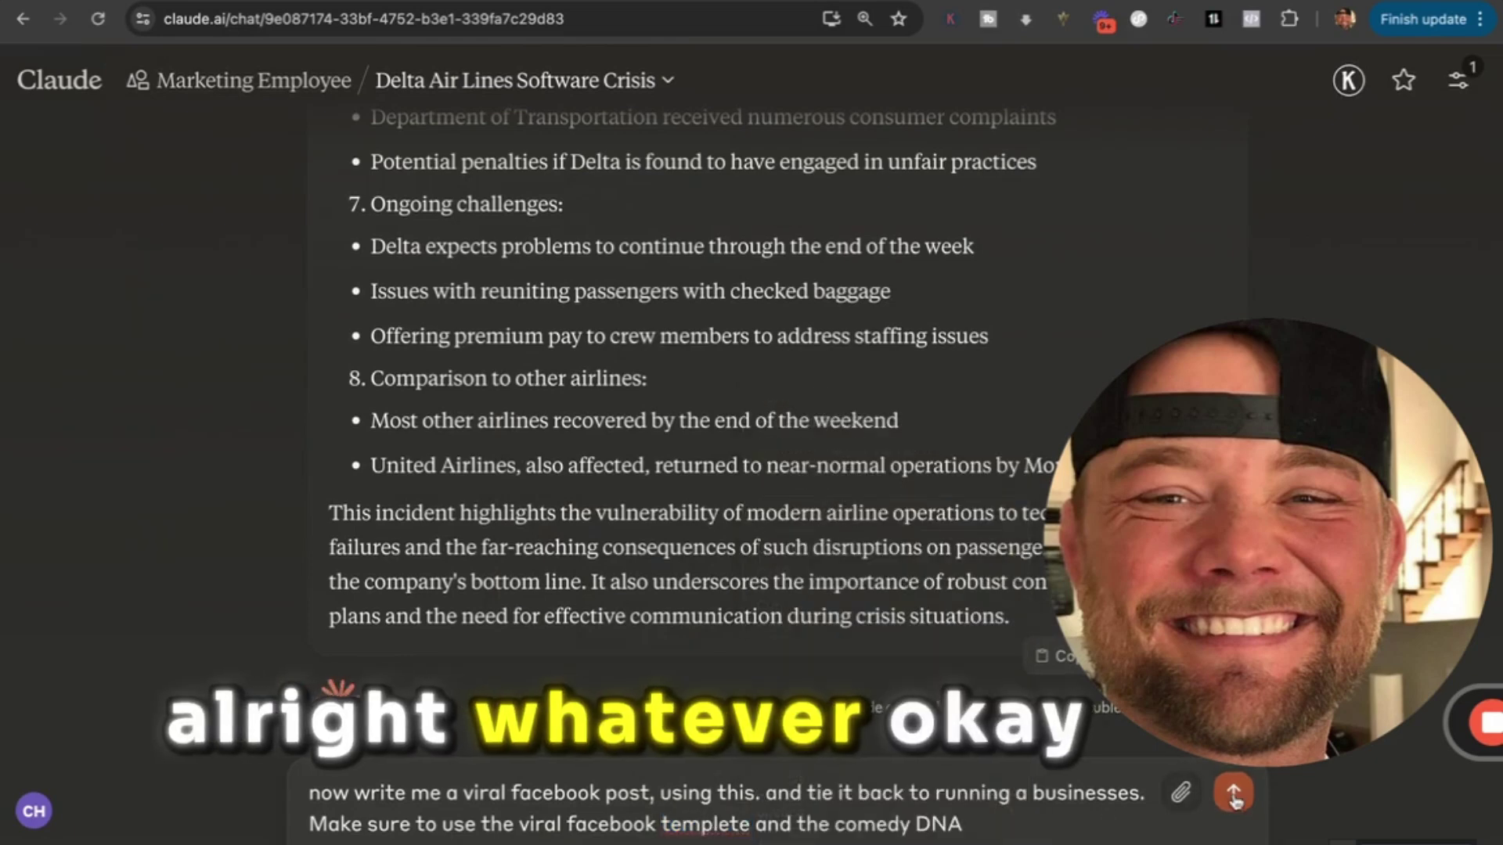
{"action": "left_click", "coordinate": [1232, 792]}
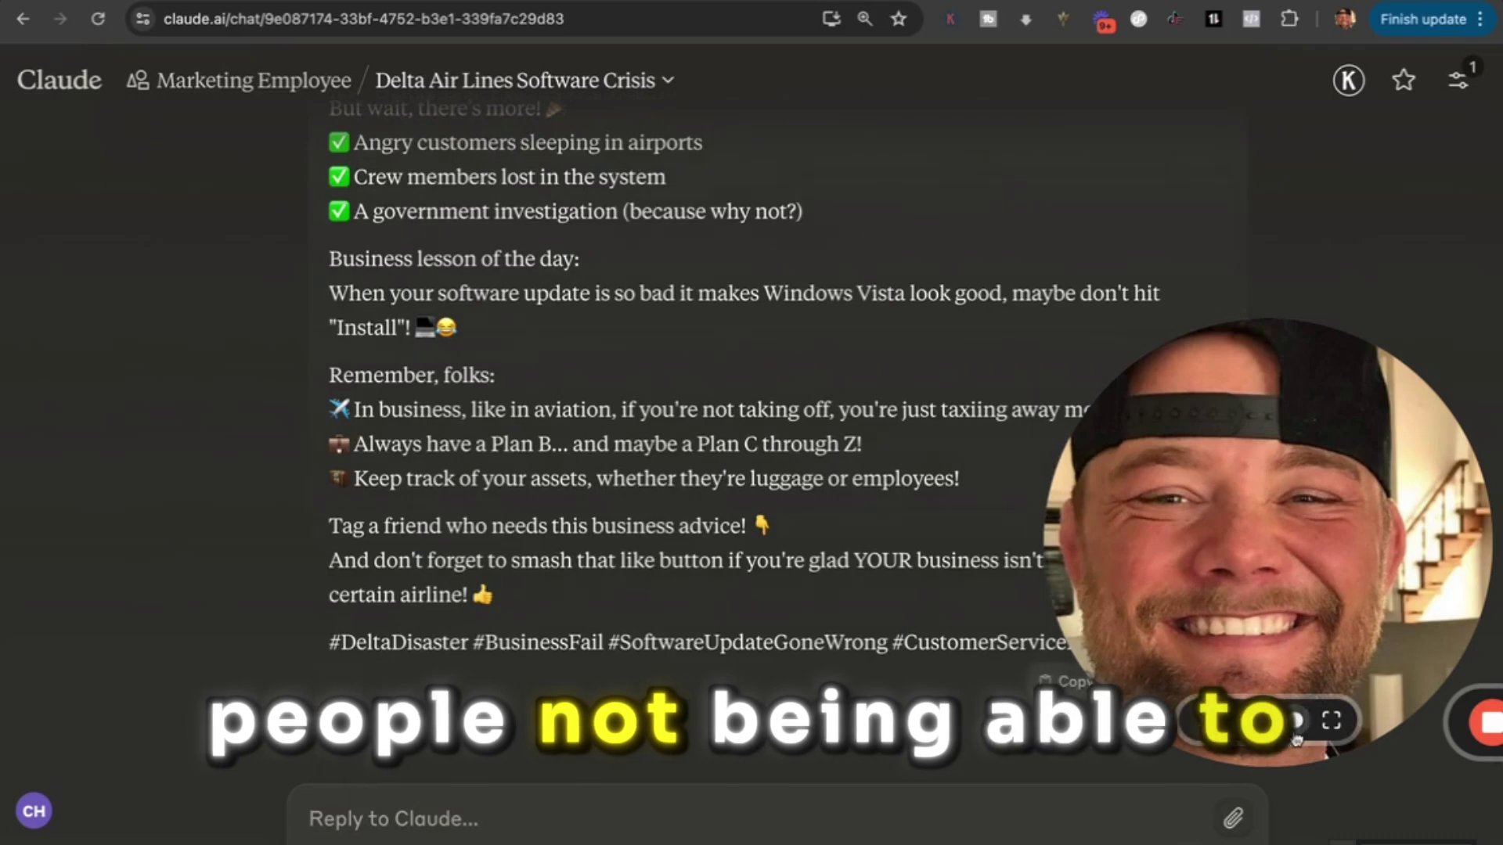
Scroll back to the post's opening and highlight MASTERCLASS in the Delta Airlines line
{"action": "left_click_drag", "start_coordinate": [1276, 720], "coordinate": [1275, 488]}
{"action": "scroll", "coordinate": [979, 516], "scroll_direction": "up", "scroll_amount": 8}
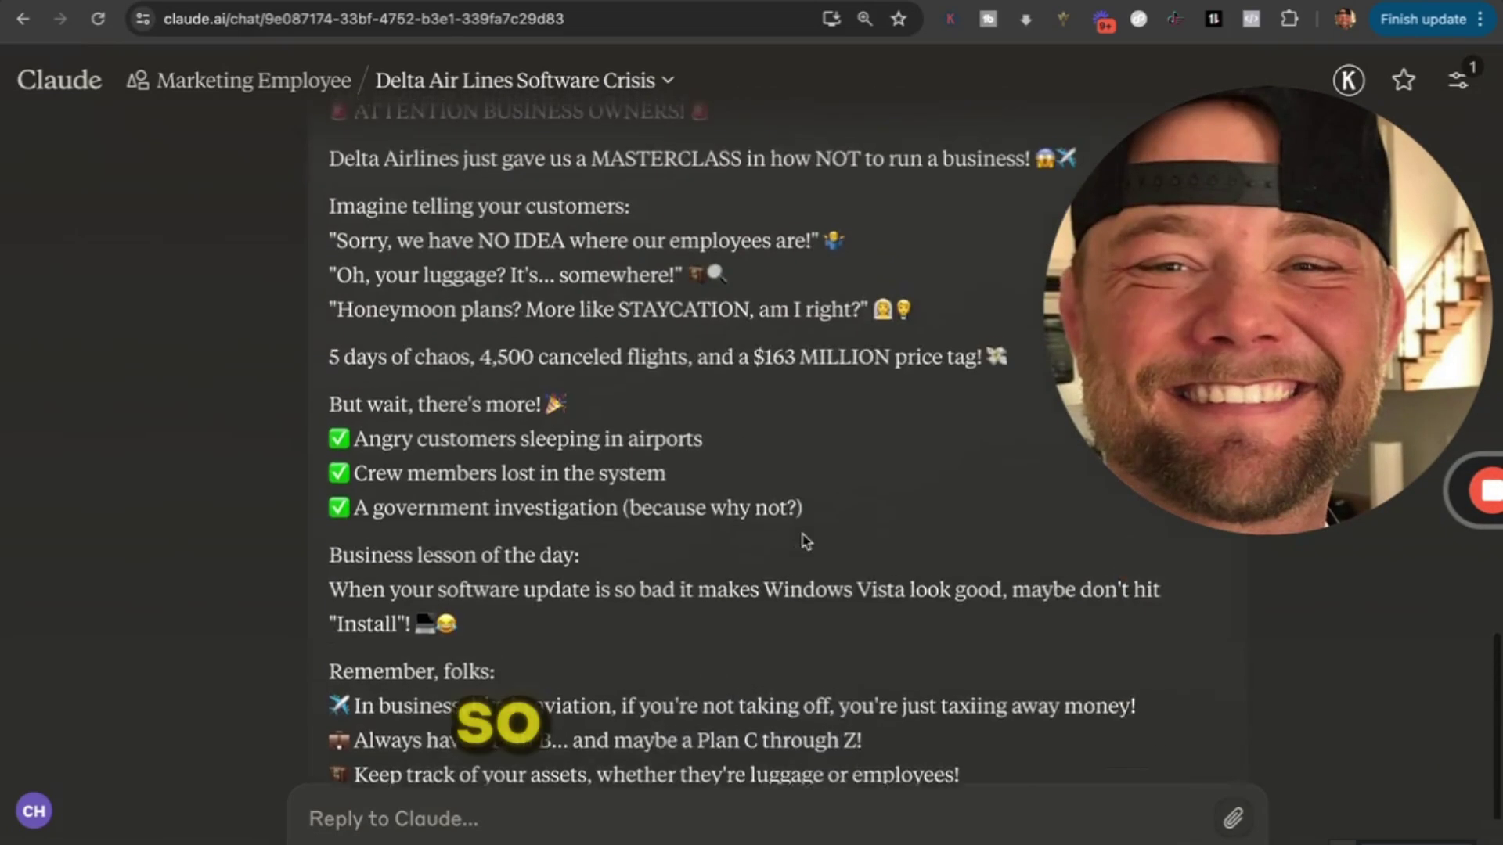
{"action": "scroll", "coordinate": [465, 518], "scroll_direction": "up", "scroll_amount": 1}
{"action": "scroll", "coordinate": [588, 532], "scroll_direction": "up", "scroll_amount": 2}
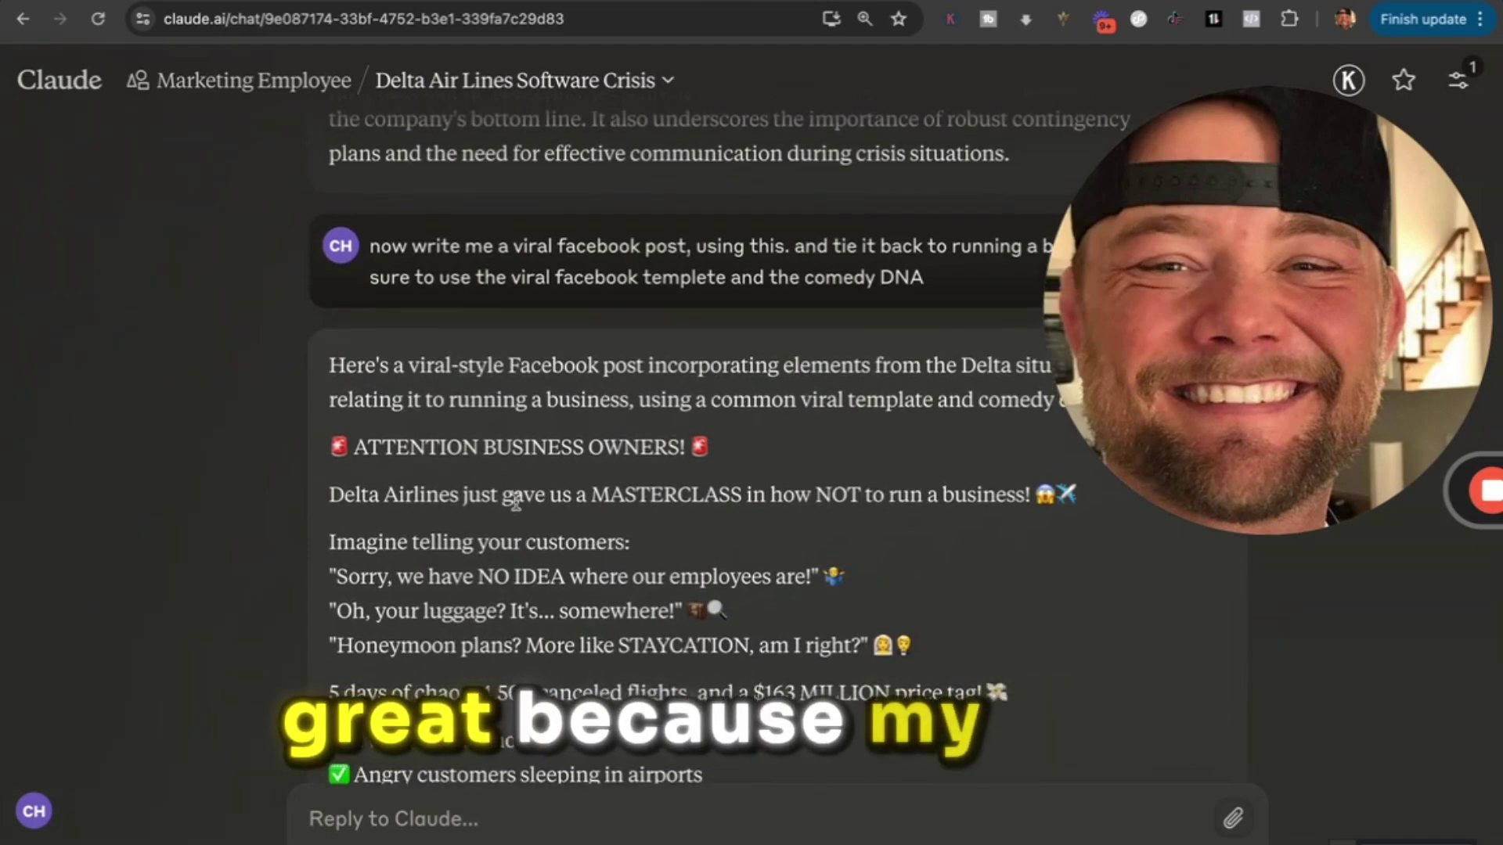
{"action": "left_click_drag", "start_coordinate": [601, 504], "coordinate": [780, 504]}
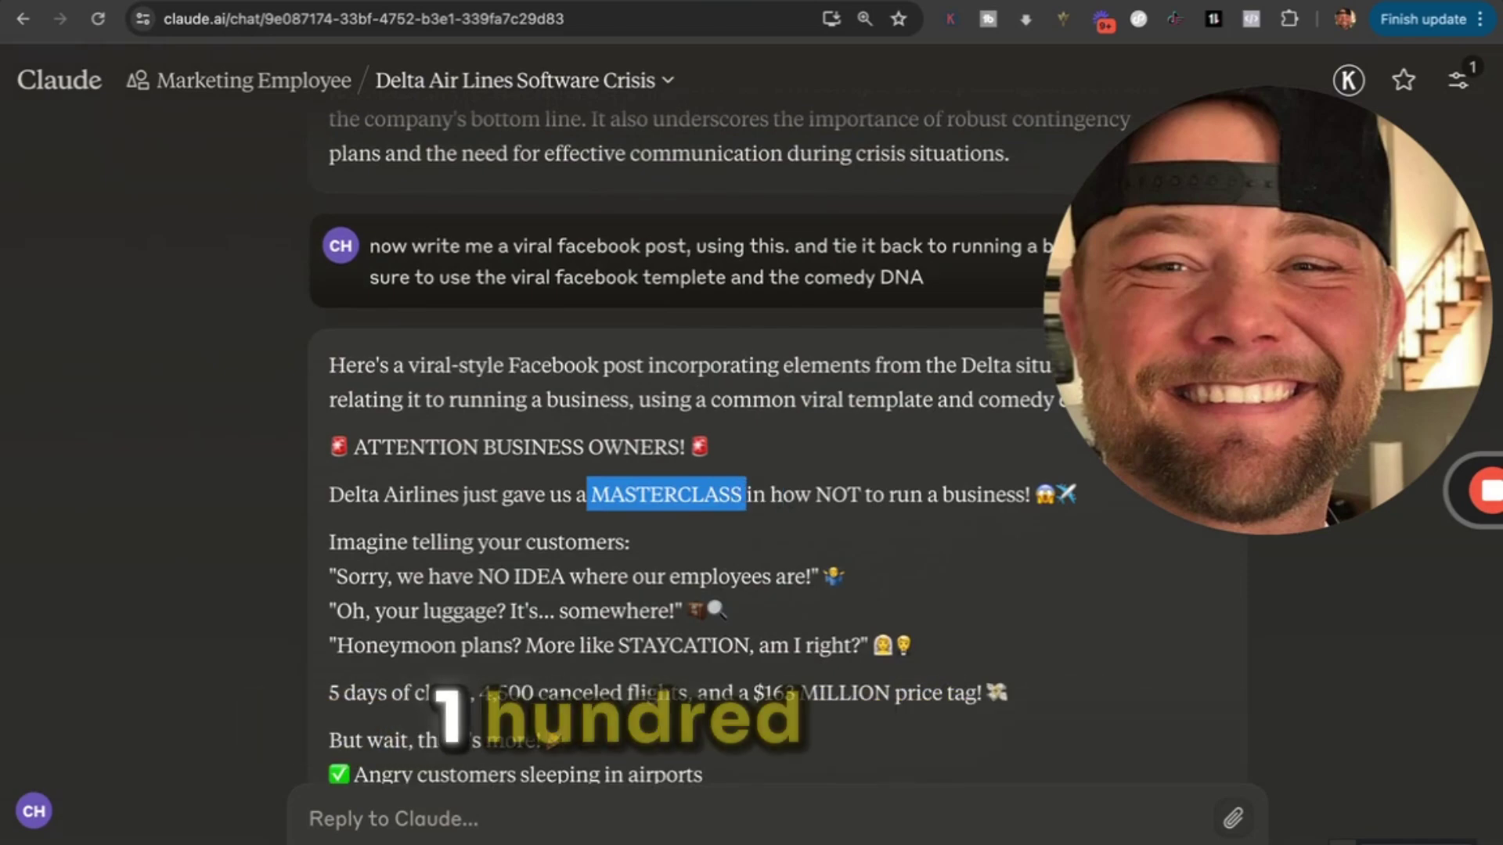
{"action": "key", "text": "ctrl+t"}
Load the autocompleted masterclass site in the new tab and open its Register Now signup
{"action": "type", "text": "m"}
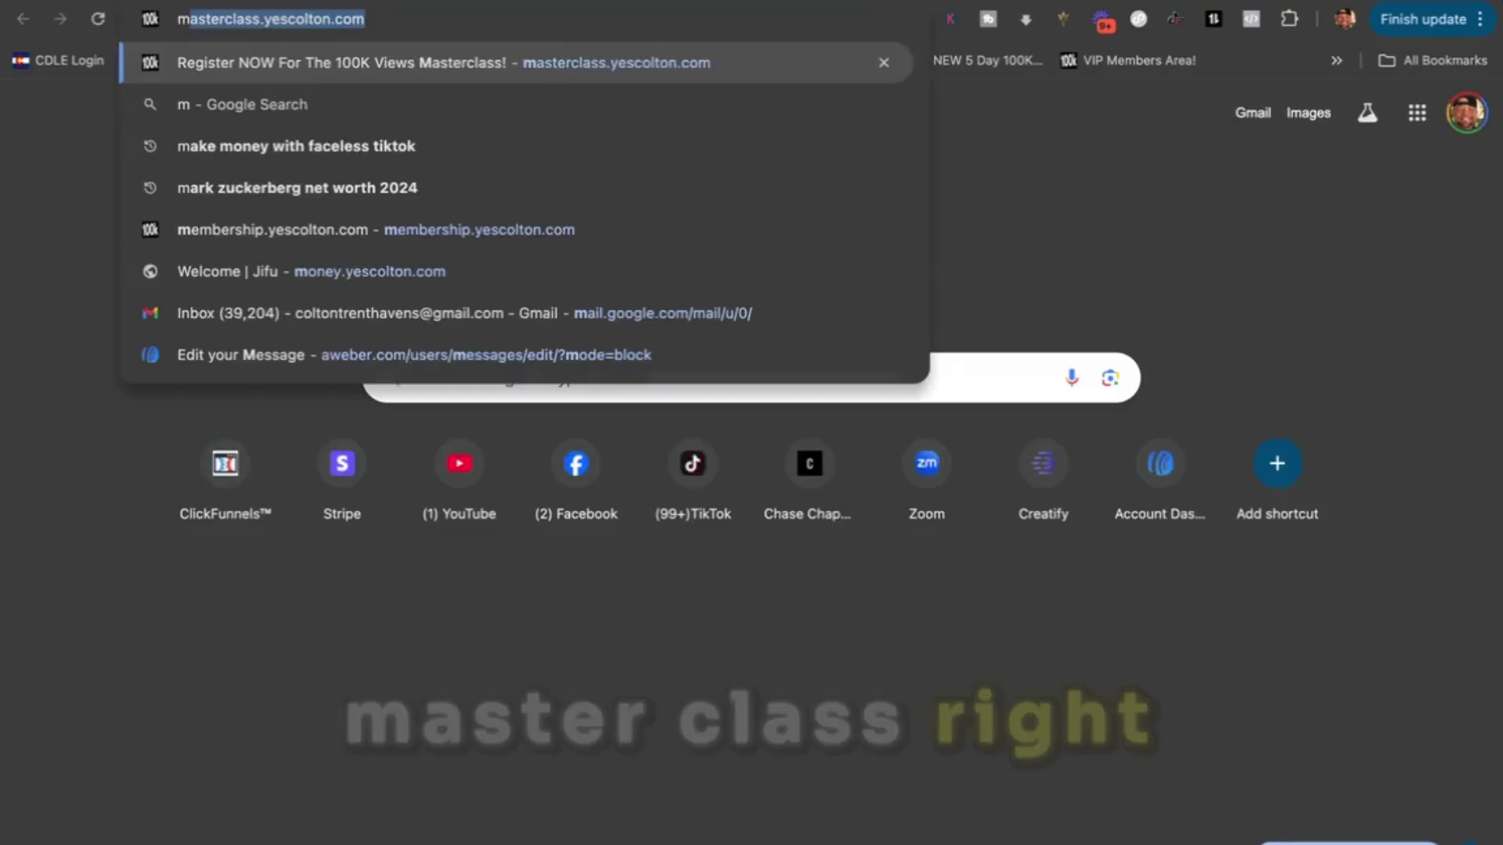
{"action": "key", "text": "Return"}
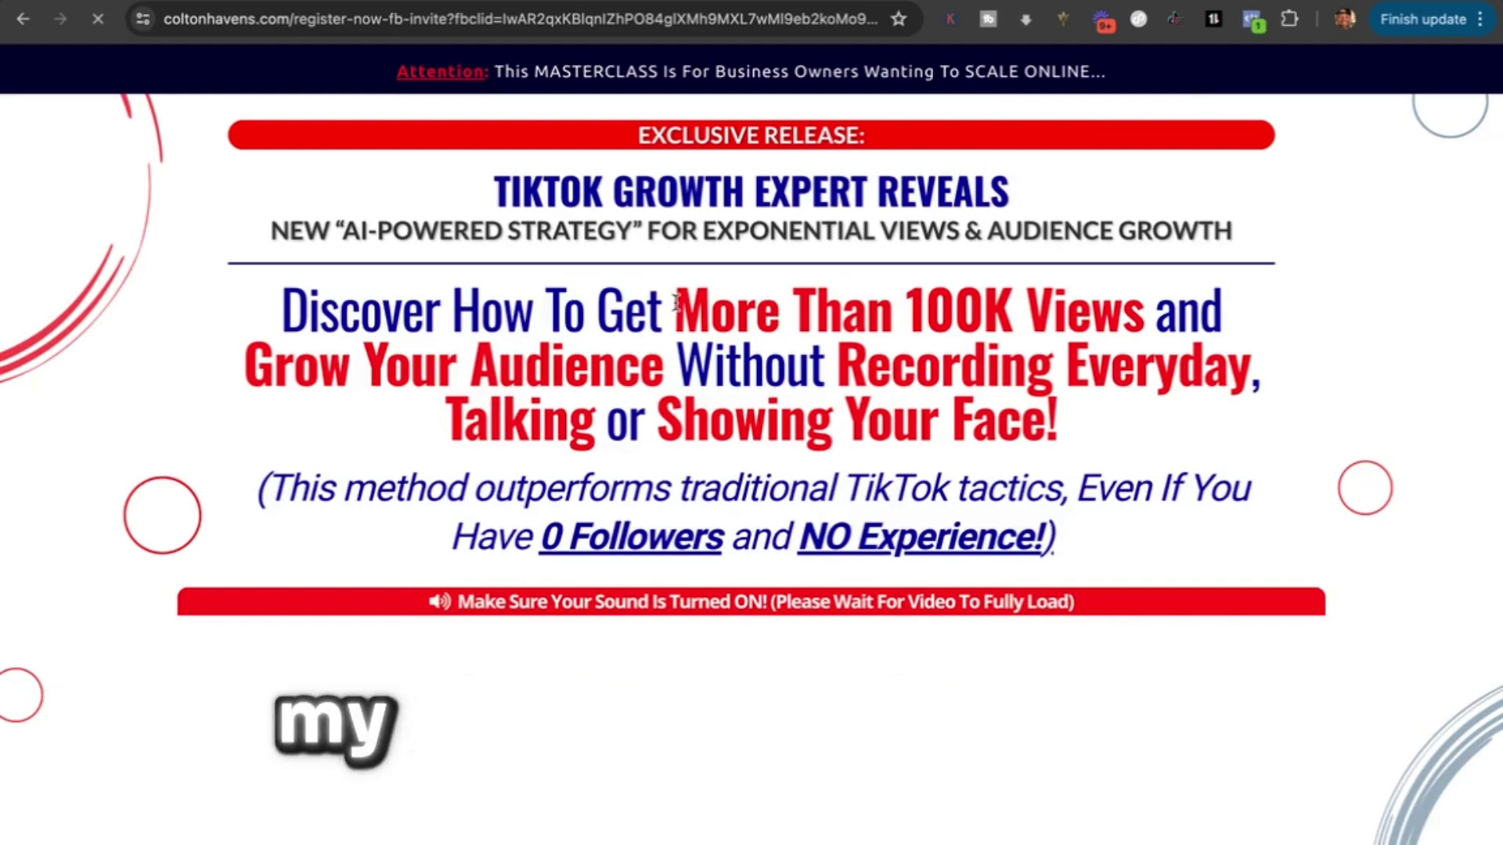
{"action": "scroll", "coordinate": [781, 507], "scroll_direction": "down", "scroll_amount": 2}
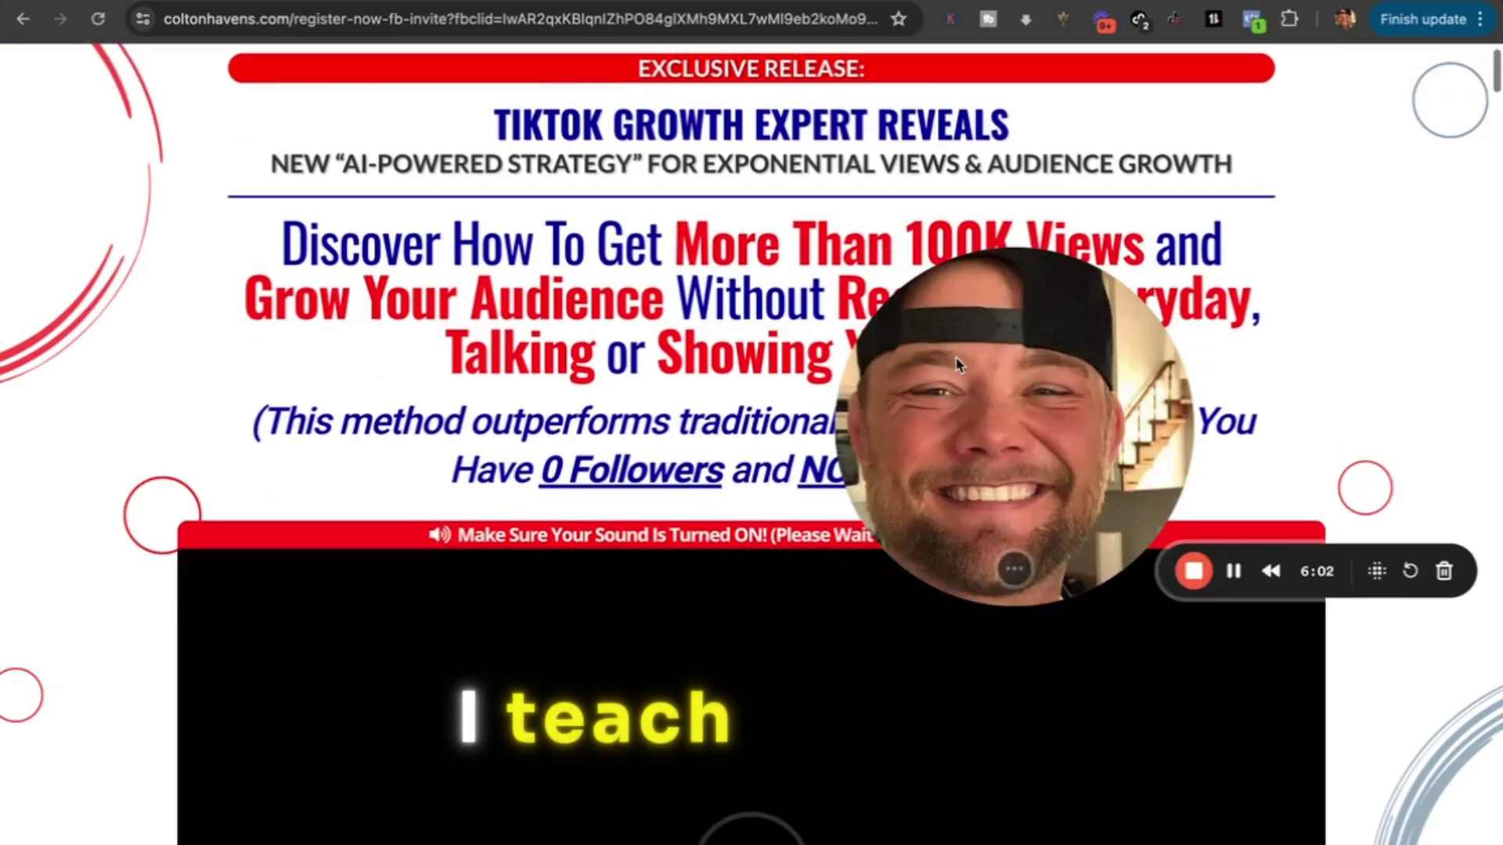
{"action": "scroll", "coordinate": [781, 507], "scroll_direction": "down", "scroll_amount": 5}
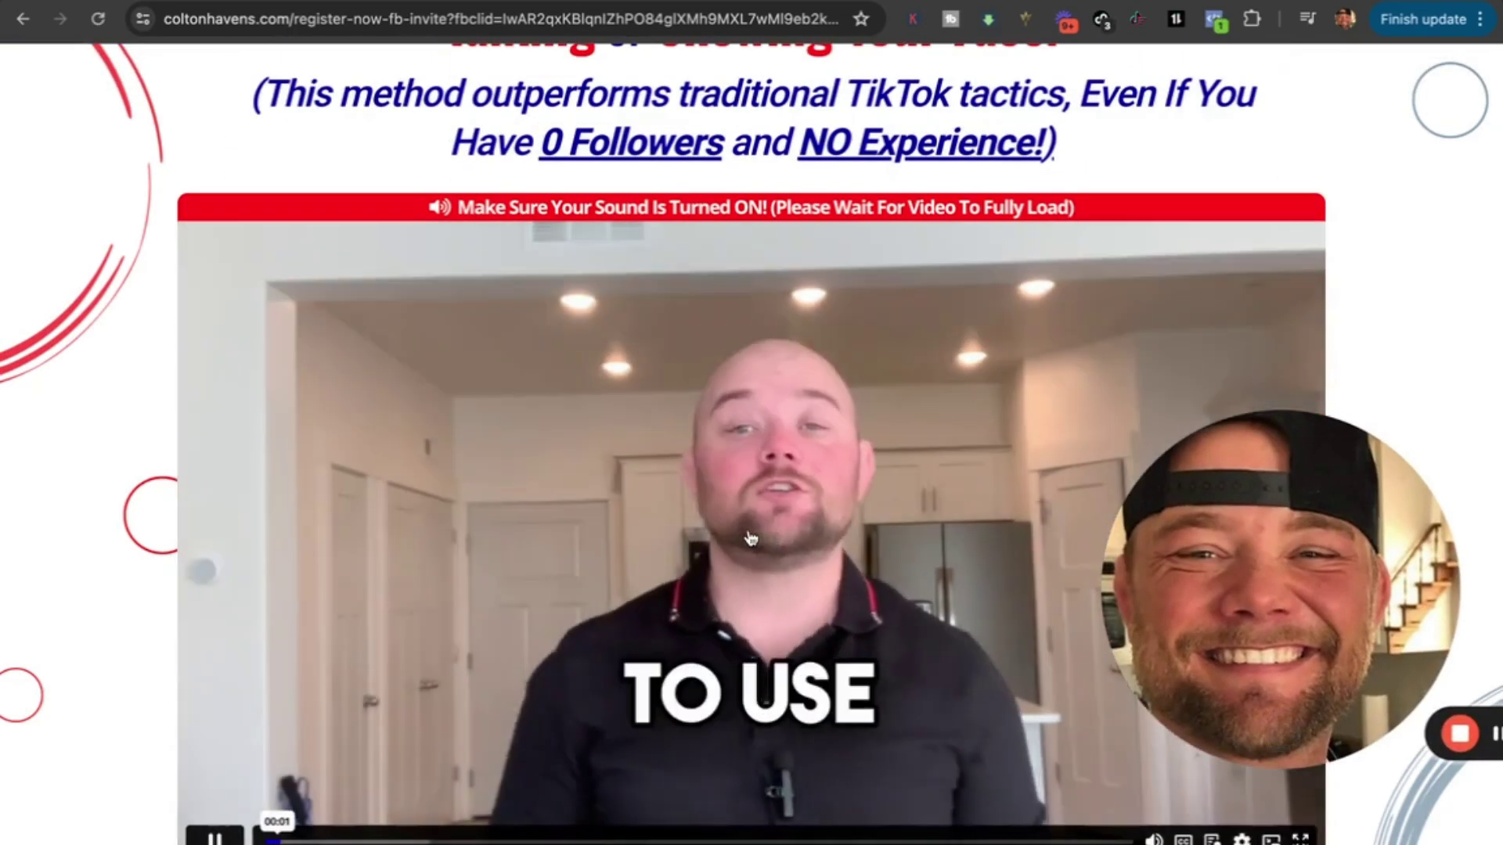
{"action": "scroll", "coordinate": [585, 401], "scroll_direction": "up", "scroll_amount": 5}
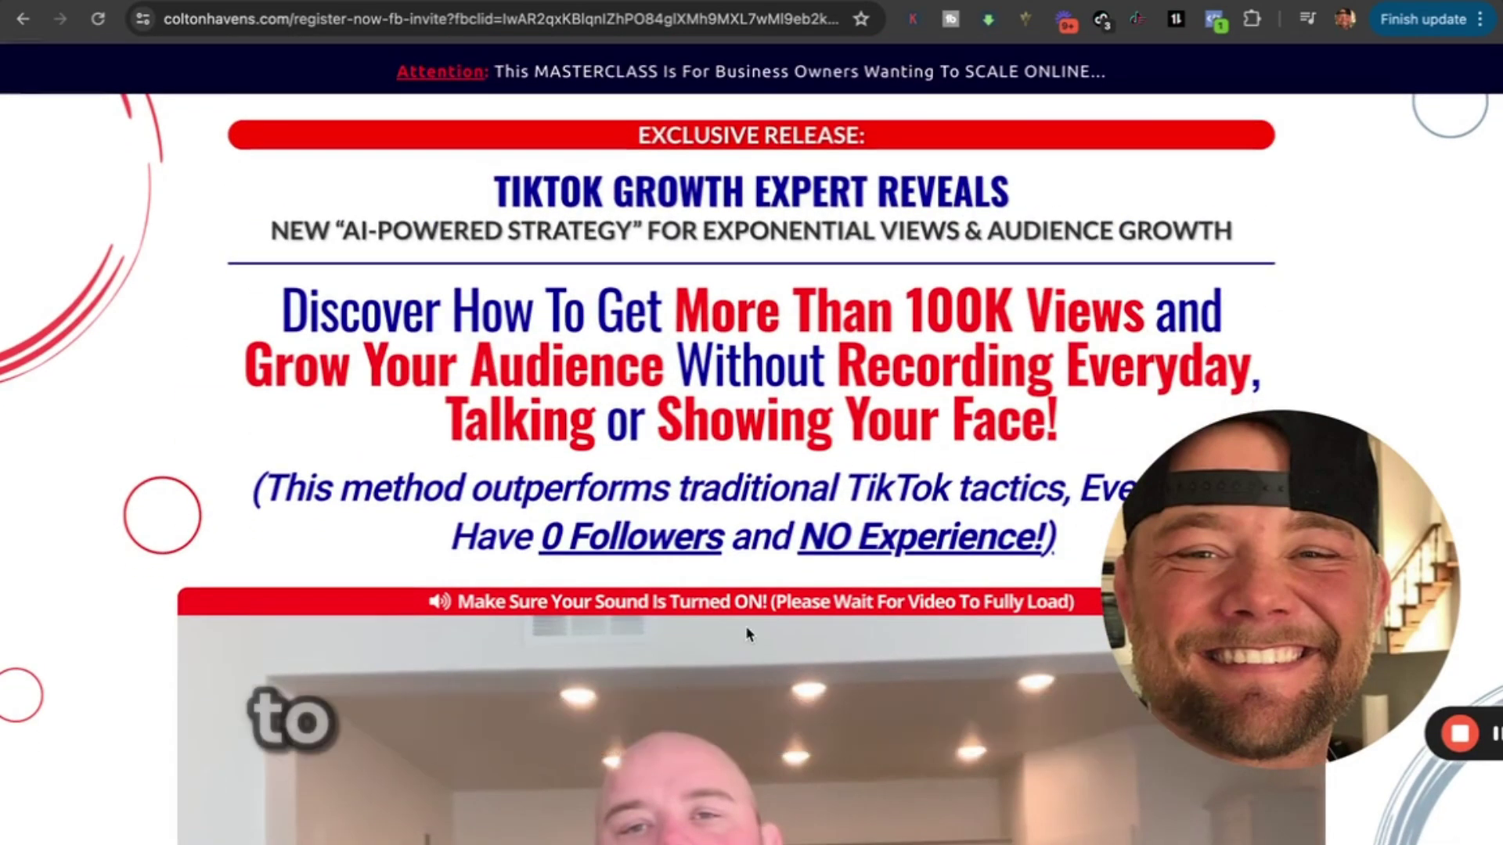
{"action": "scroll", "coordinate": [745, 626], "scroll_direction": "down", "scroll_amount": 9}
{"action": "scroll", "coordinate": [748, 633], "scroll_direction": "down", "scroll_amount": 4}
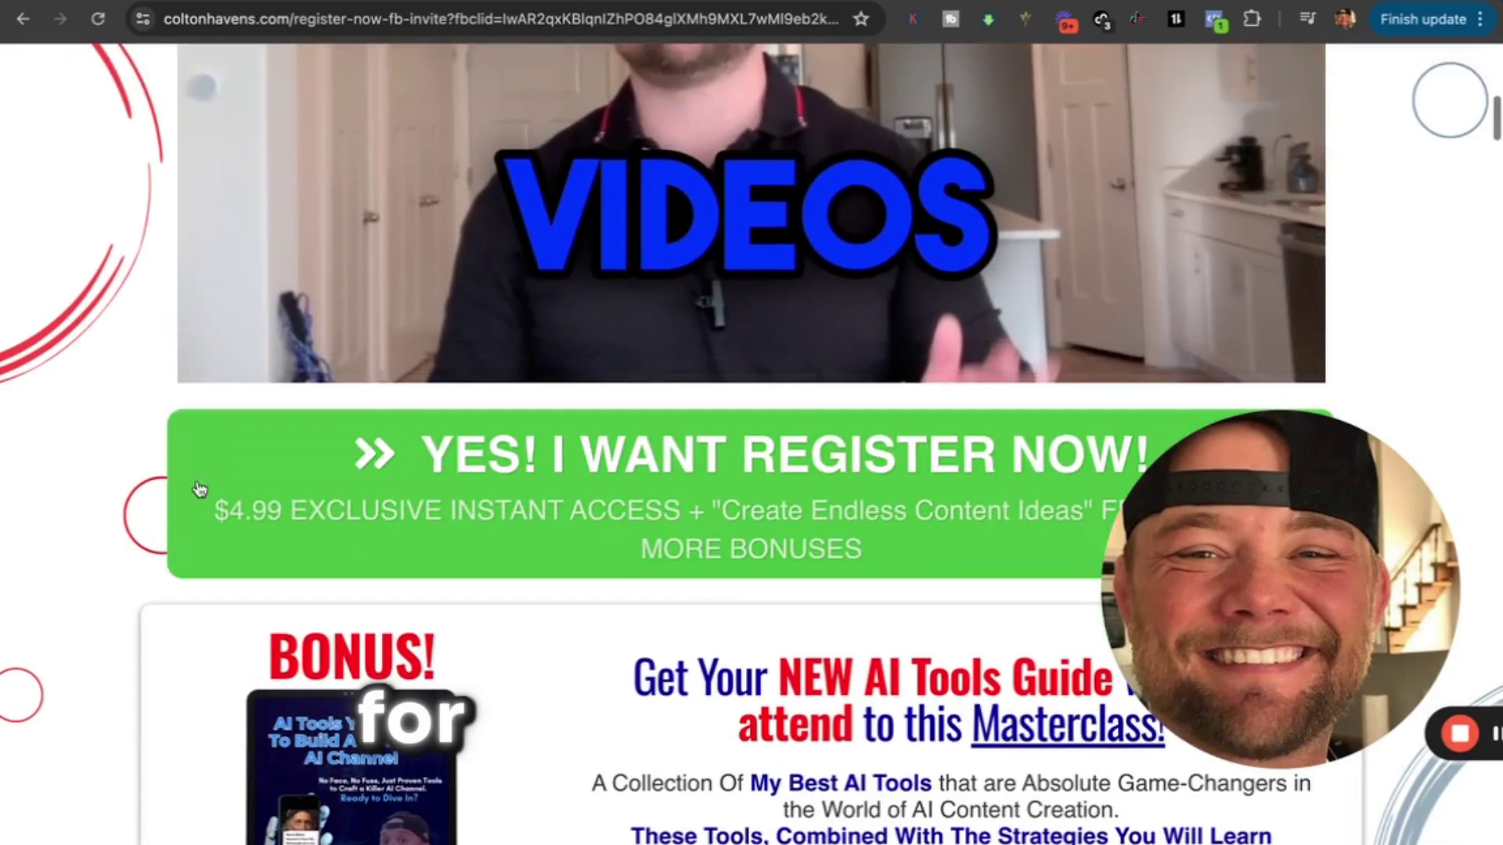
{"action": "left_click", "coordinate": [258, 532]}
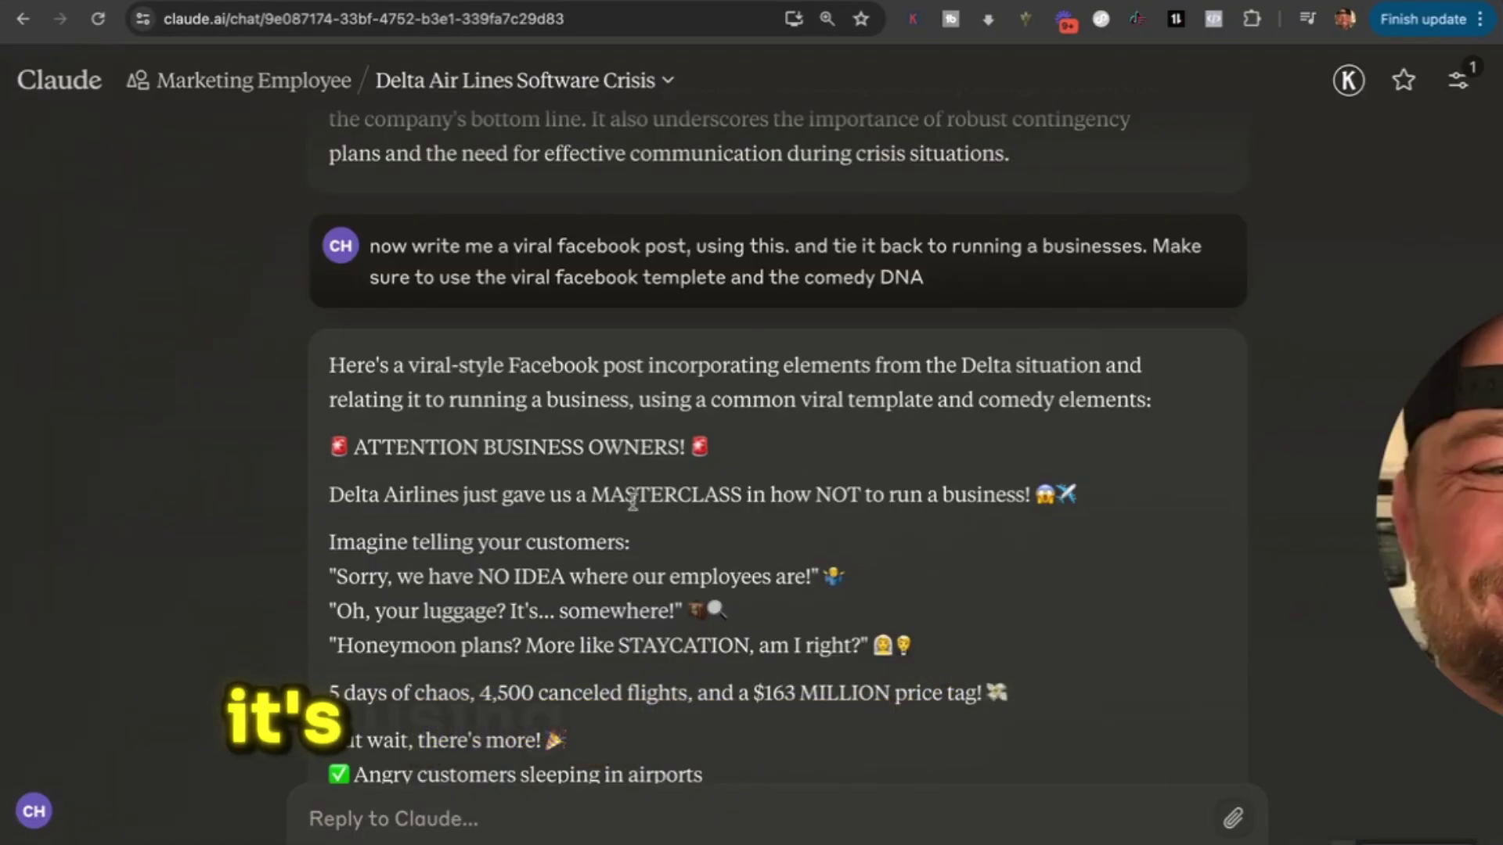
{"action": "left_click_drag", "start_coordinate": [602, 500], "coordinate": [878, 501]}
{"action": "left_click", "coordinate": [968, 509]}
{"action": "scroll", "coordinate": [610, 638], "scroll_direction": "down", "scroll_amount": 1}
{"action": "scroll", "coordinate": [610, 638], "scroll_direction": "down", "scroll_amount": 2}
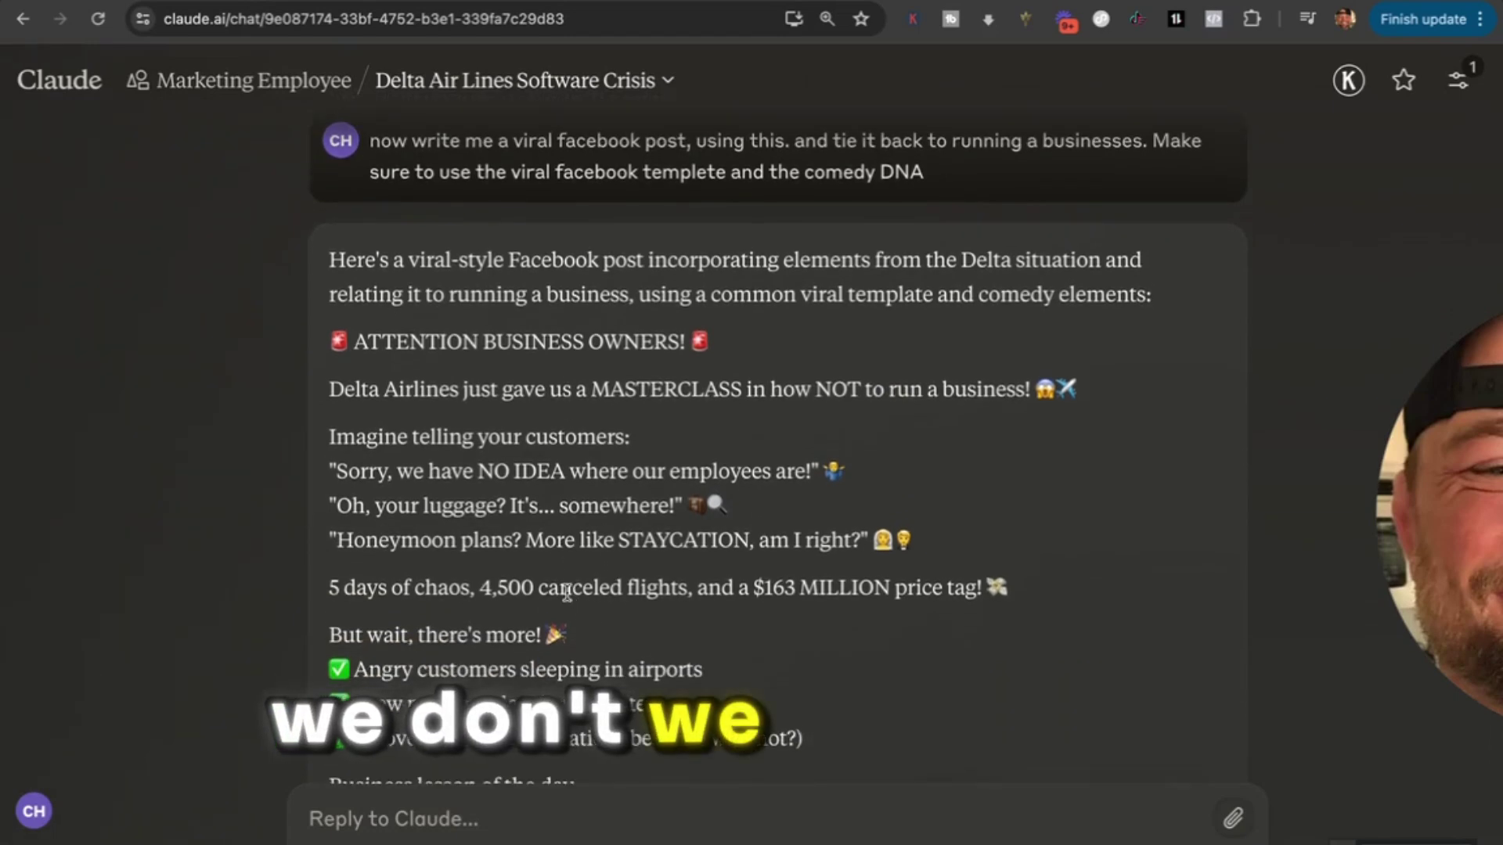
{"action": "scroll", "coordinate": [529, 475], "scroll_direction": "down", "scroll_amount": 1}
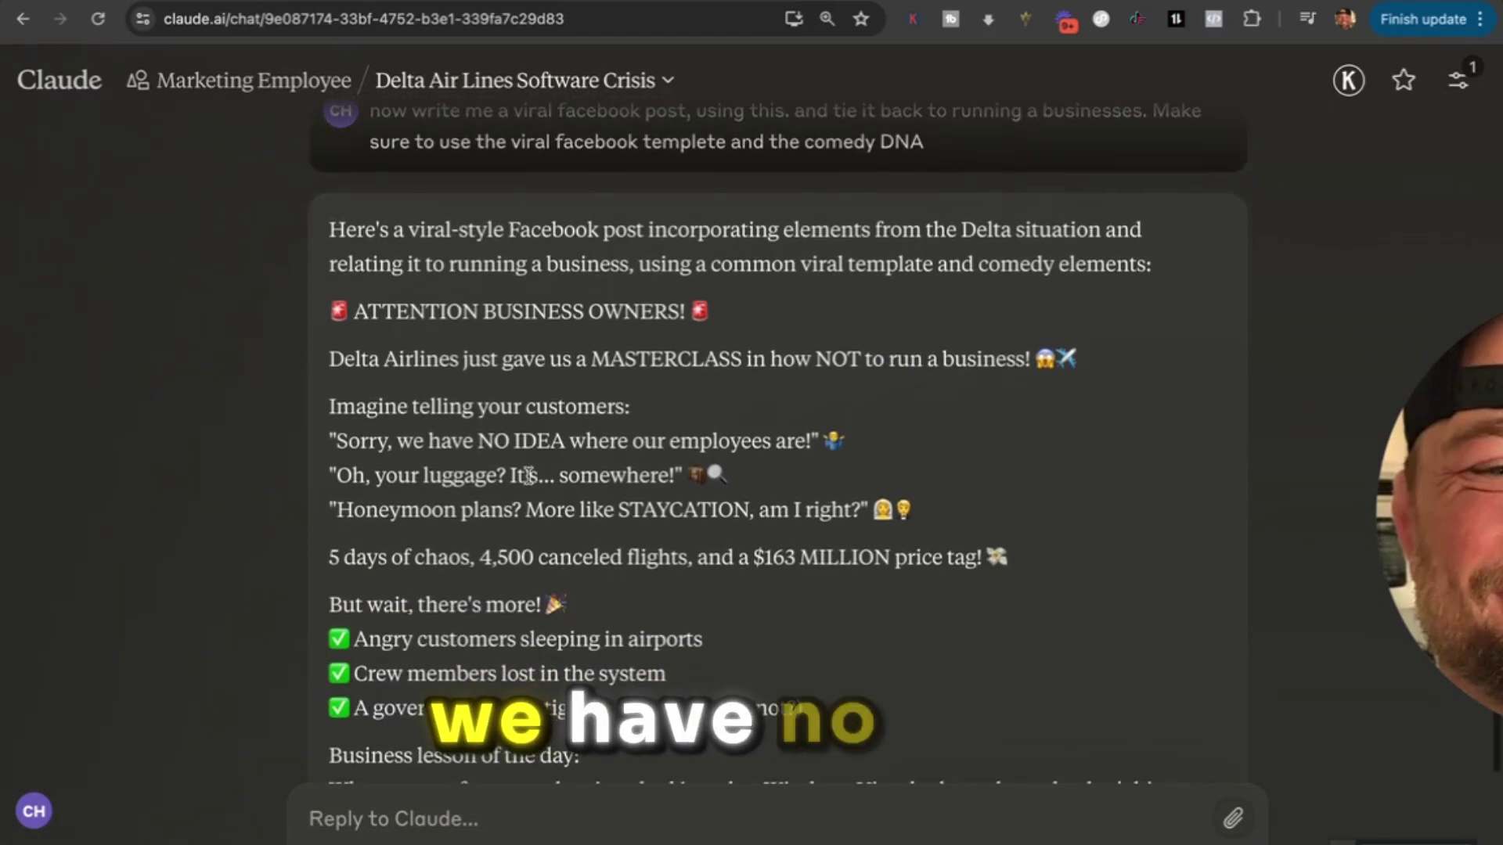
{"action": "scroll", "coordinate": [589, 544], "scroll_direction": "down", "scroll_amount": 2}
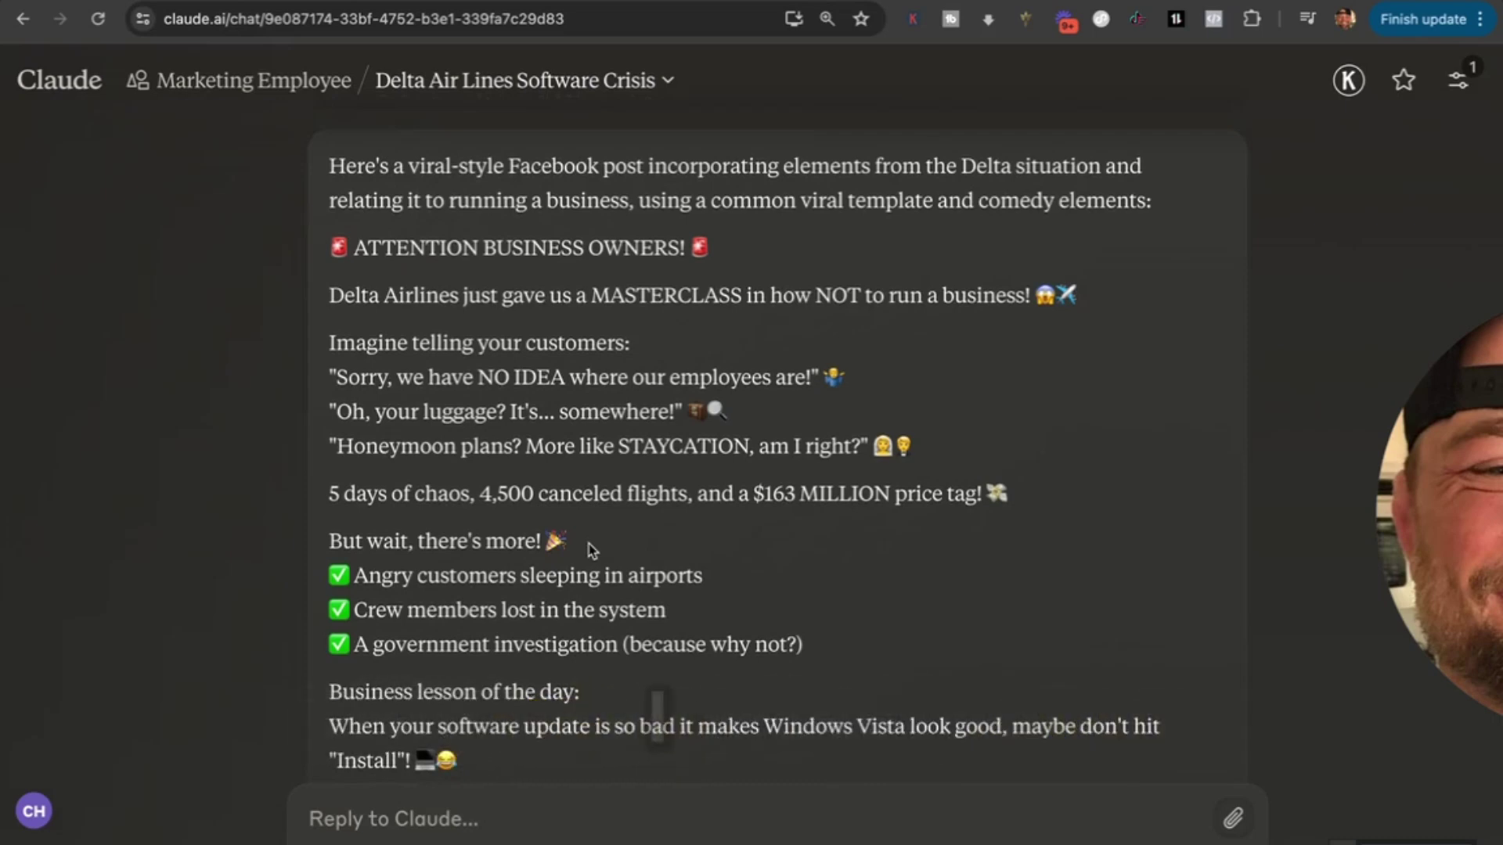
{"action": "scroll", "coordinate": [593, 551], "scroll_direction": "down", "scroll_amount": 2}
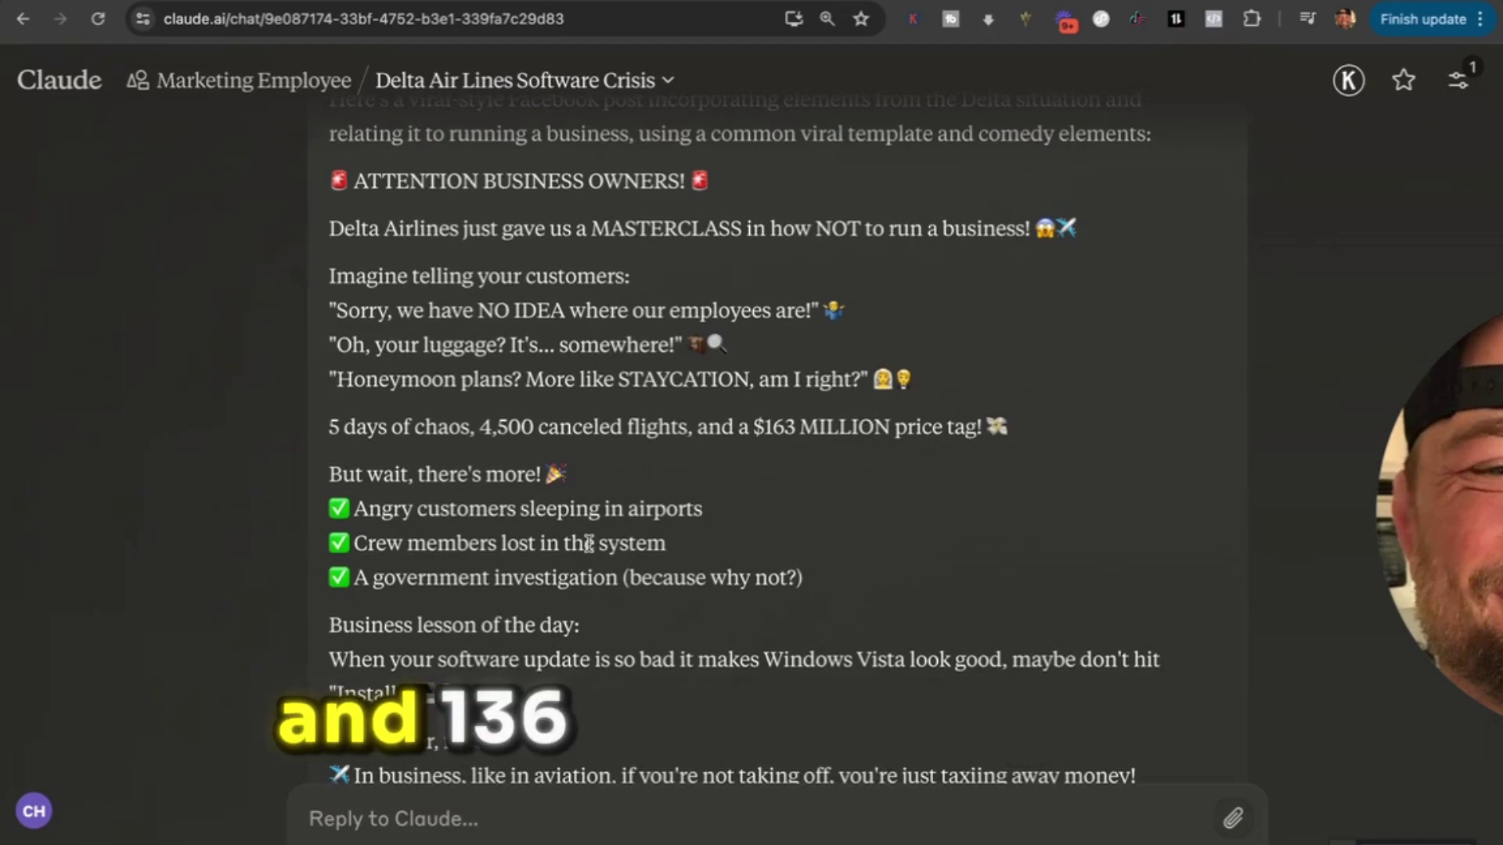
{"action": "scroll", "coordinate": [589, 544], "scroll_direction": "down", "scroll_amount": 3}
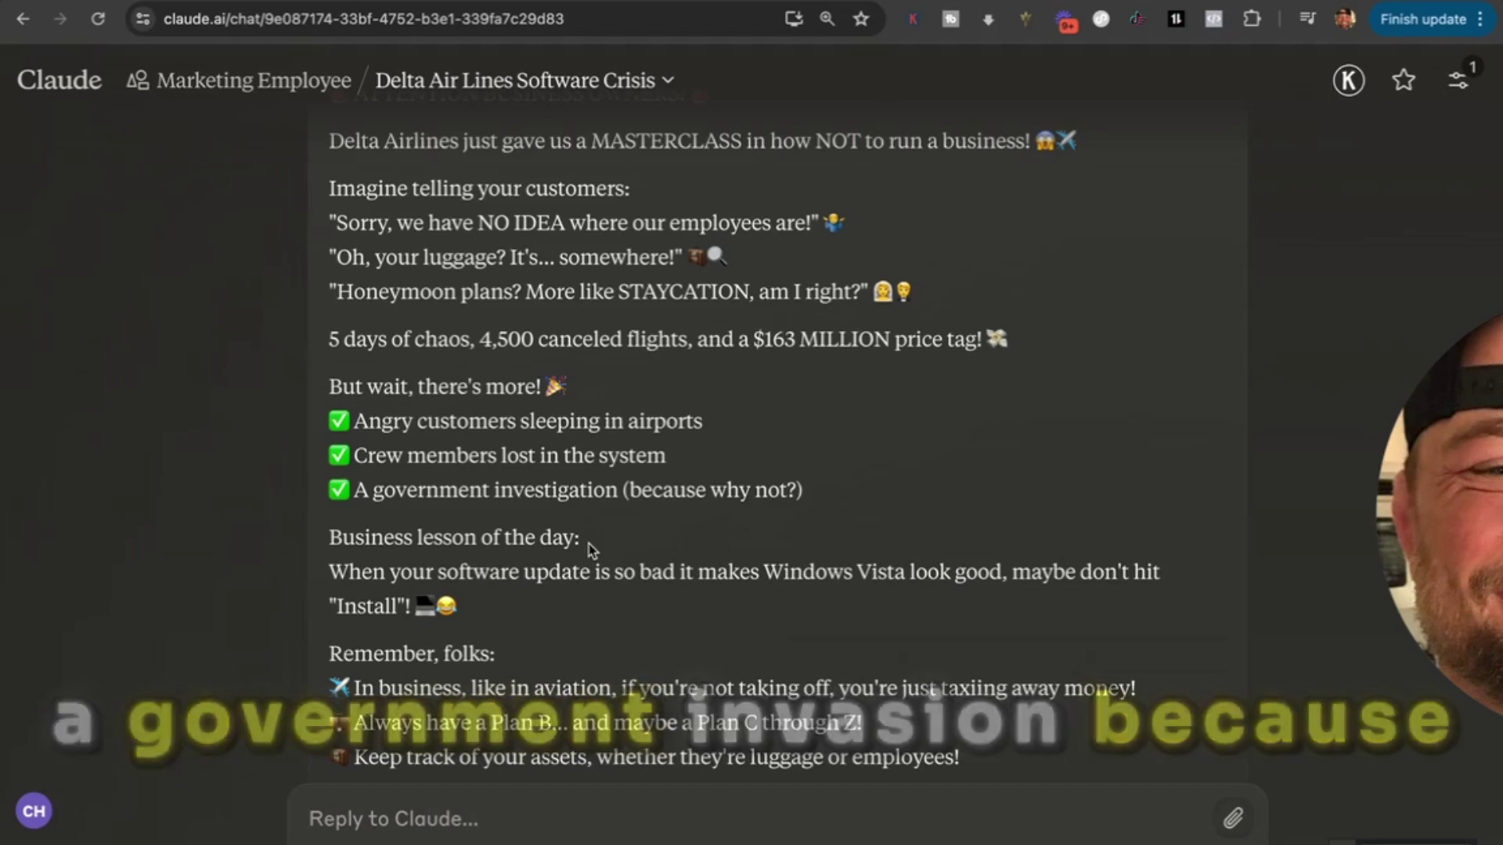
{"action": "scroll", "coordinate": [591, 547], "scroll_direction": "down", "scroll_amount": 3}
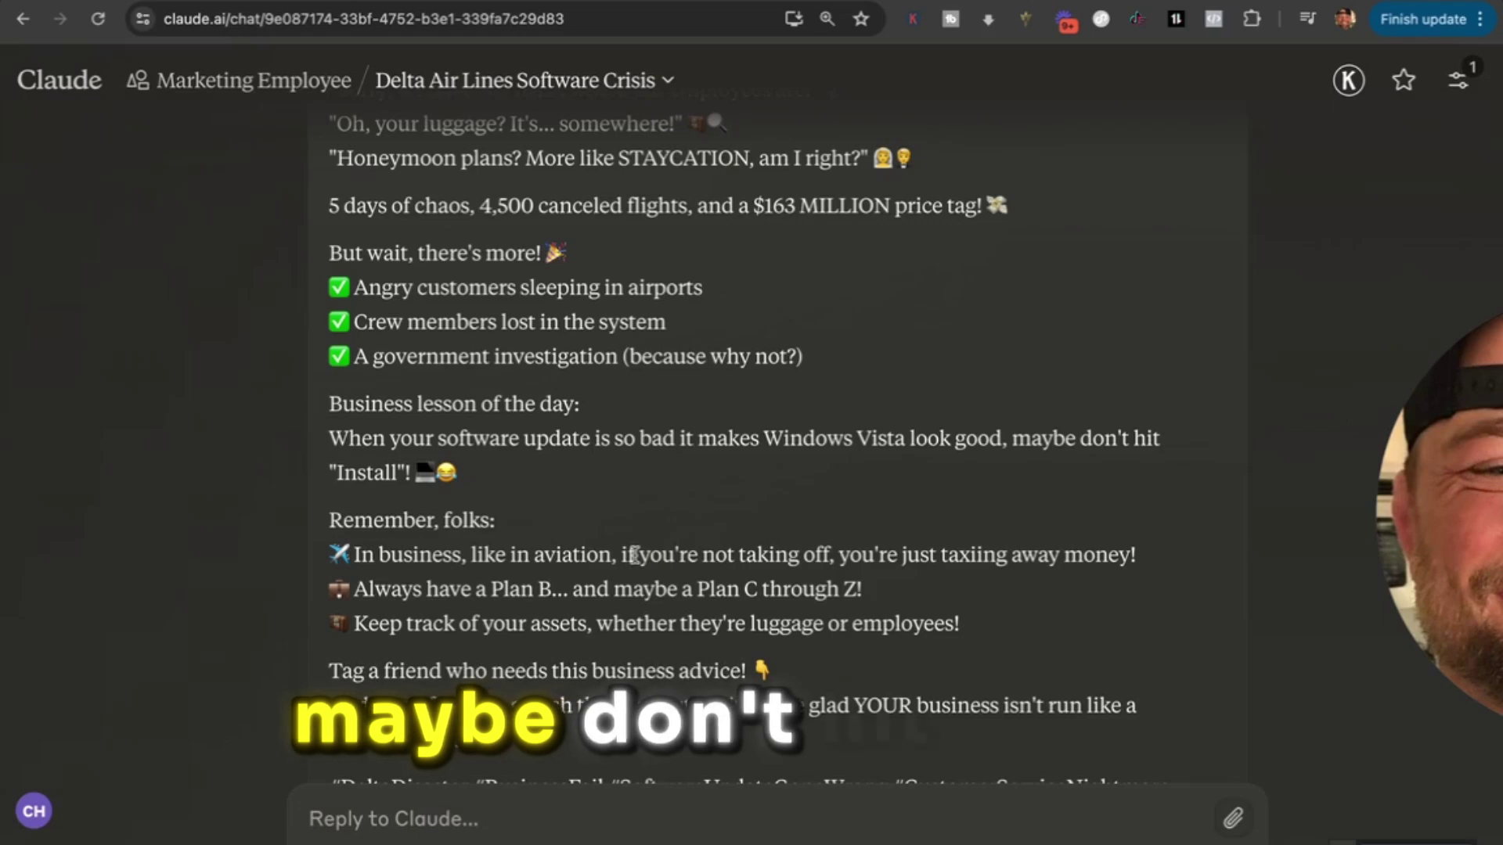
{"action": "scroll", "coordinate": [634, 554], "scroll_direction": "down", "scroll_amount": 2}
{"action": "scroll", "coordinate": [638, 587], "scroll_direction": "down", "scroll_amount": 1}
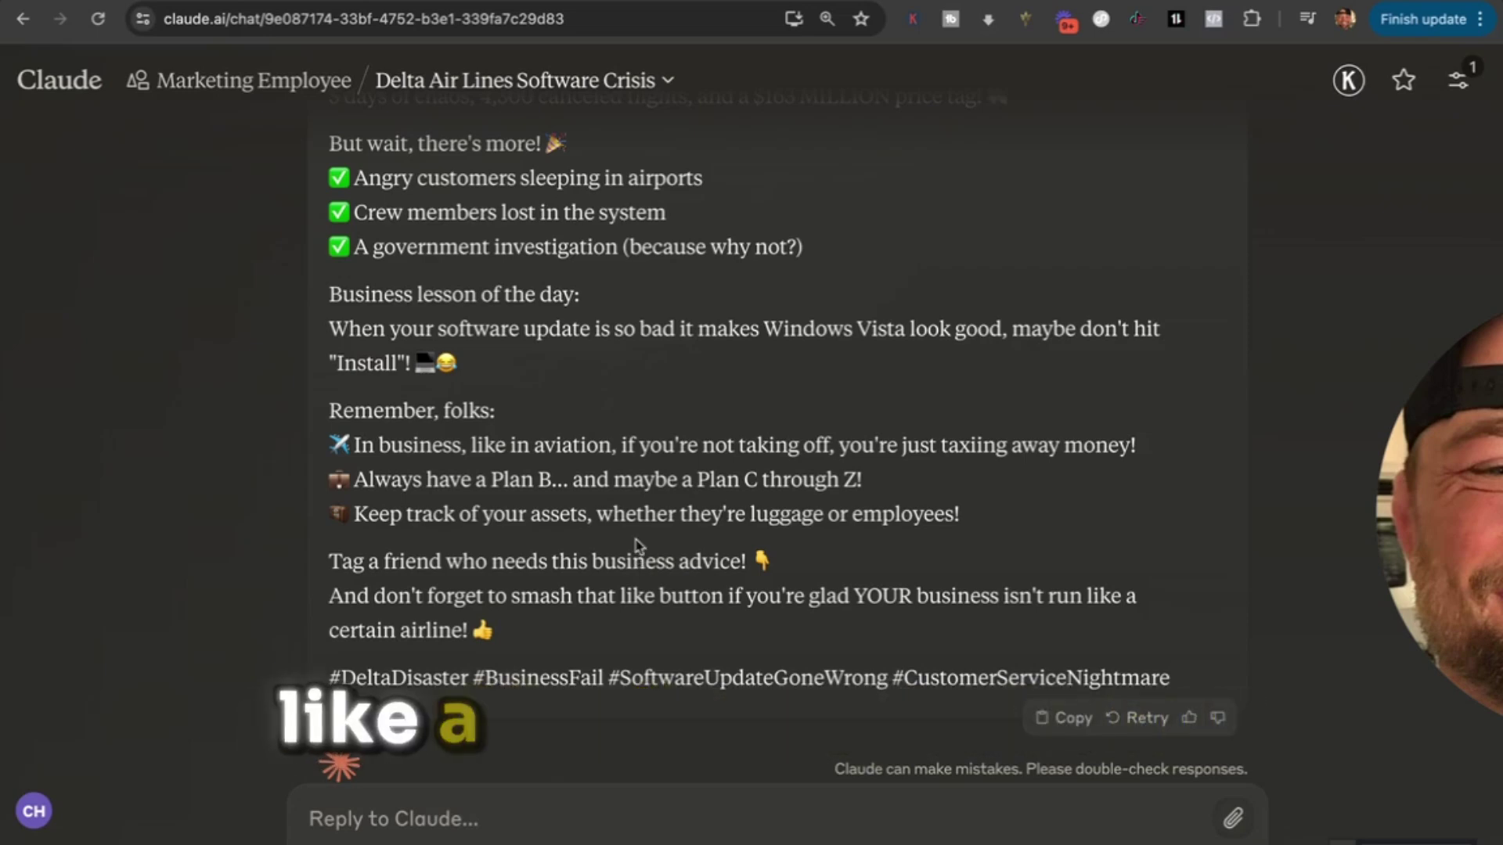
{"action": "scroll", "coordinate": [635, 540], "scroll_direction": "up", "scroll_amount": 4}
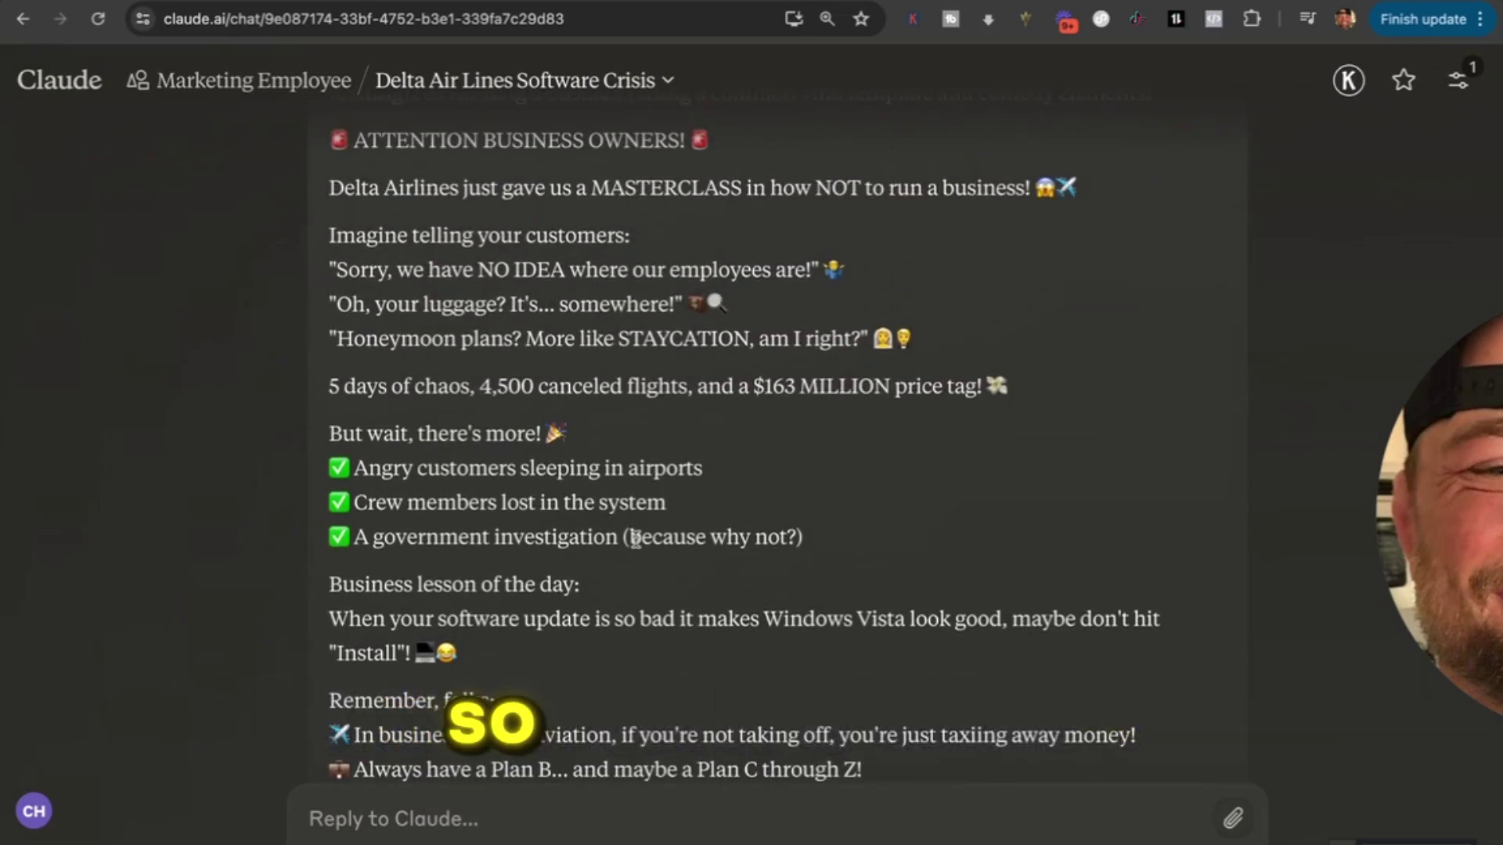
{"action": "scroll", "coordinate": [640, 580], "scroll_direction": "down", "scroll_amount": 3}
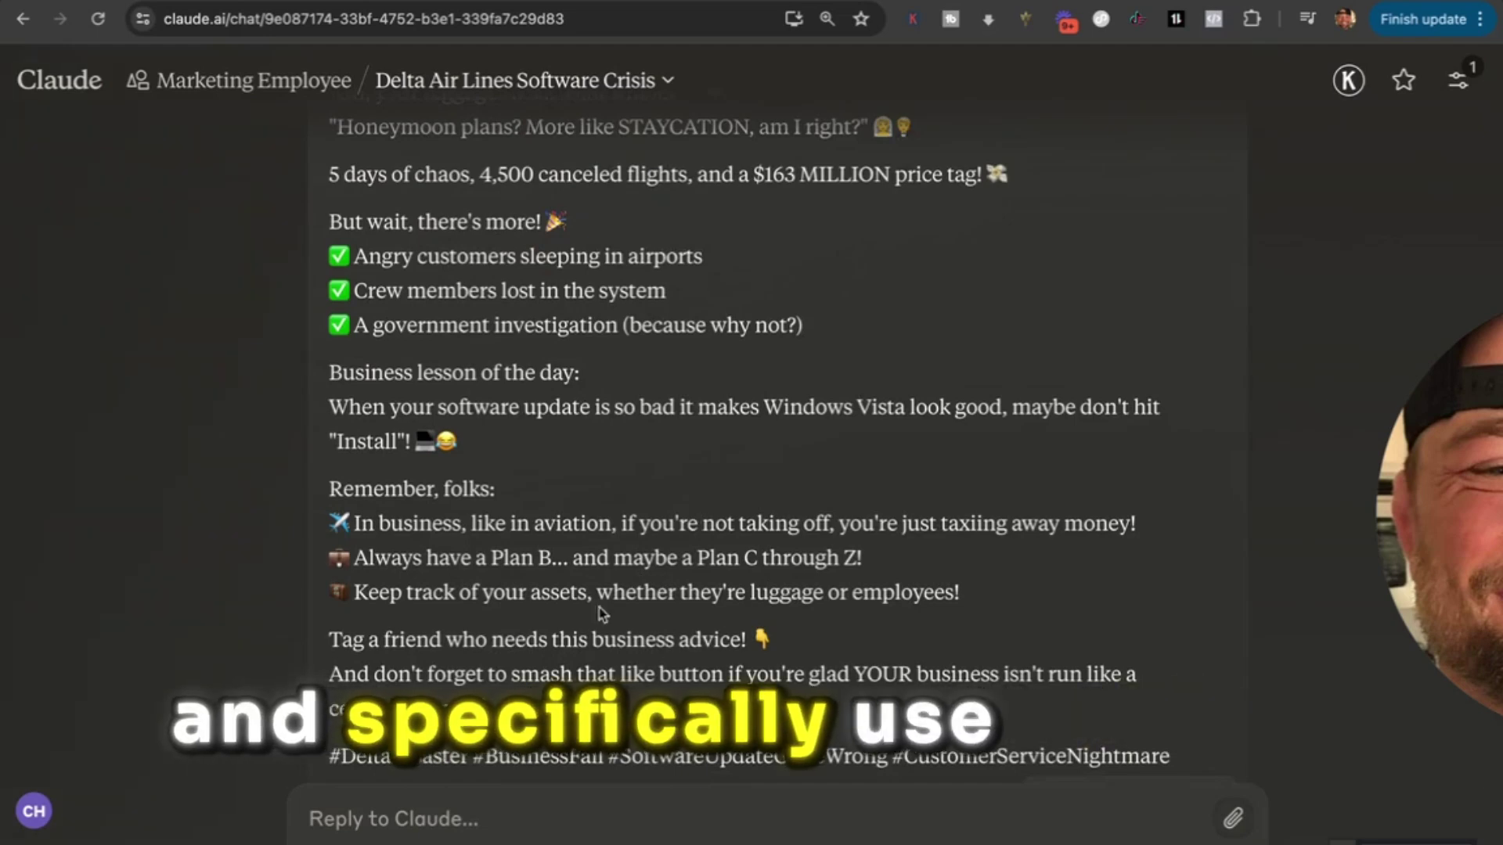
{"action": "left_click_drag", "start_coordinate": [495, 708], "coordinate": [331, 373]}
{"action": "left_click", "coordinate": [399, 501]}
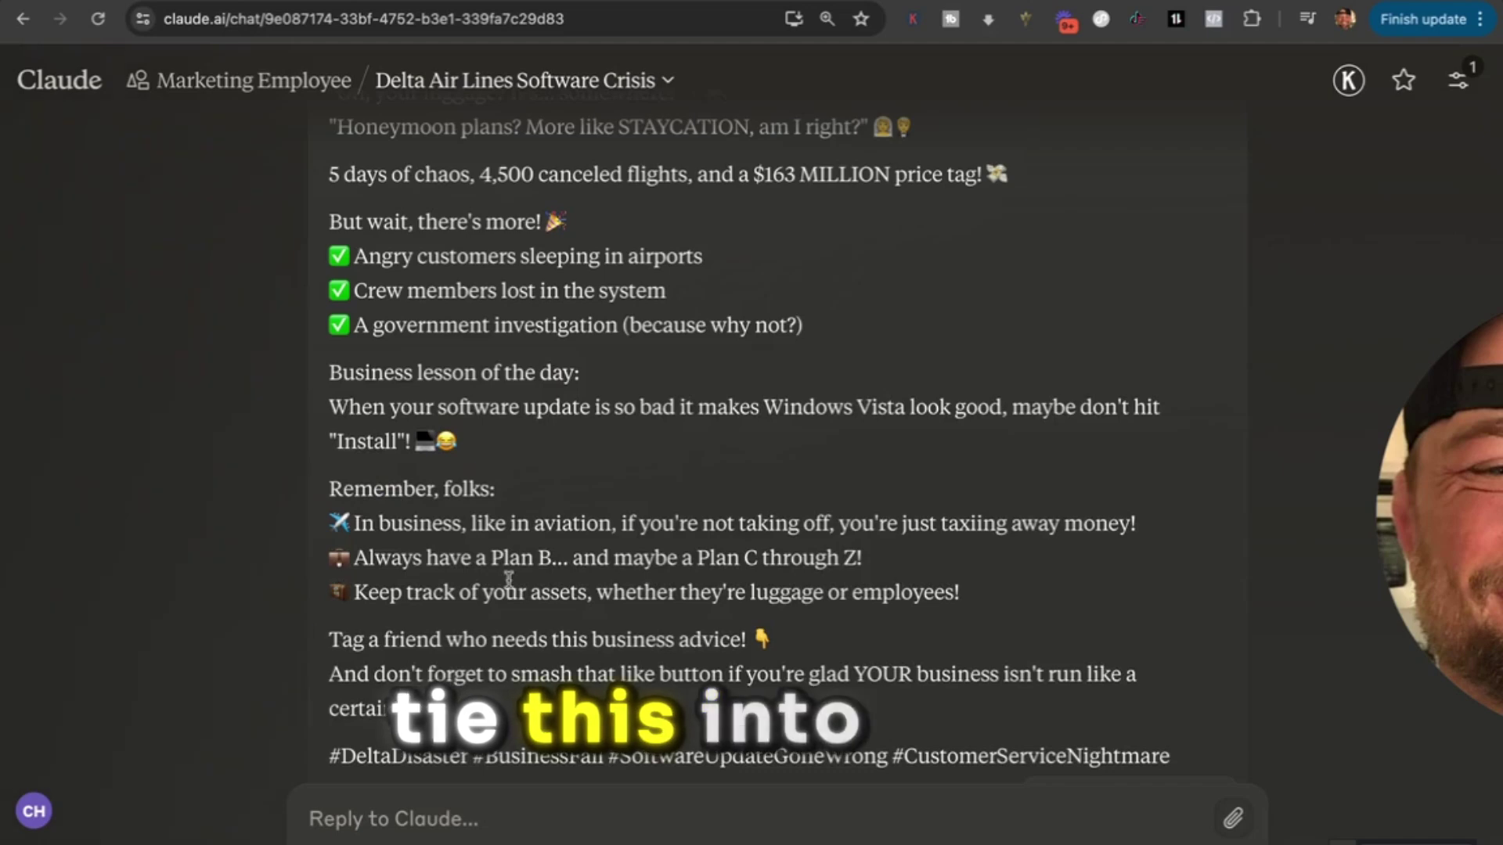
{"action": "scroll", "coordinate": [508, 579], "scroll_direction": "up", "scroll_amount": 3}
{"action": "scroll", "coordinate": [510, 579], "scroll_direction": "down", "scroll_amount": 3}
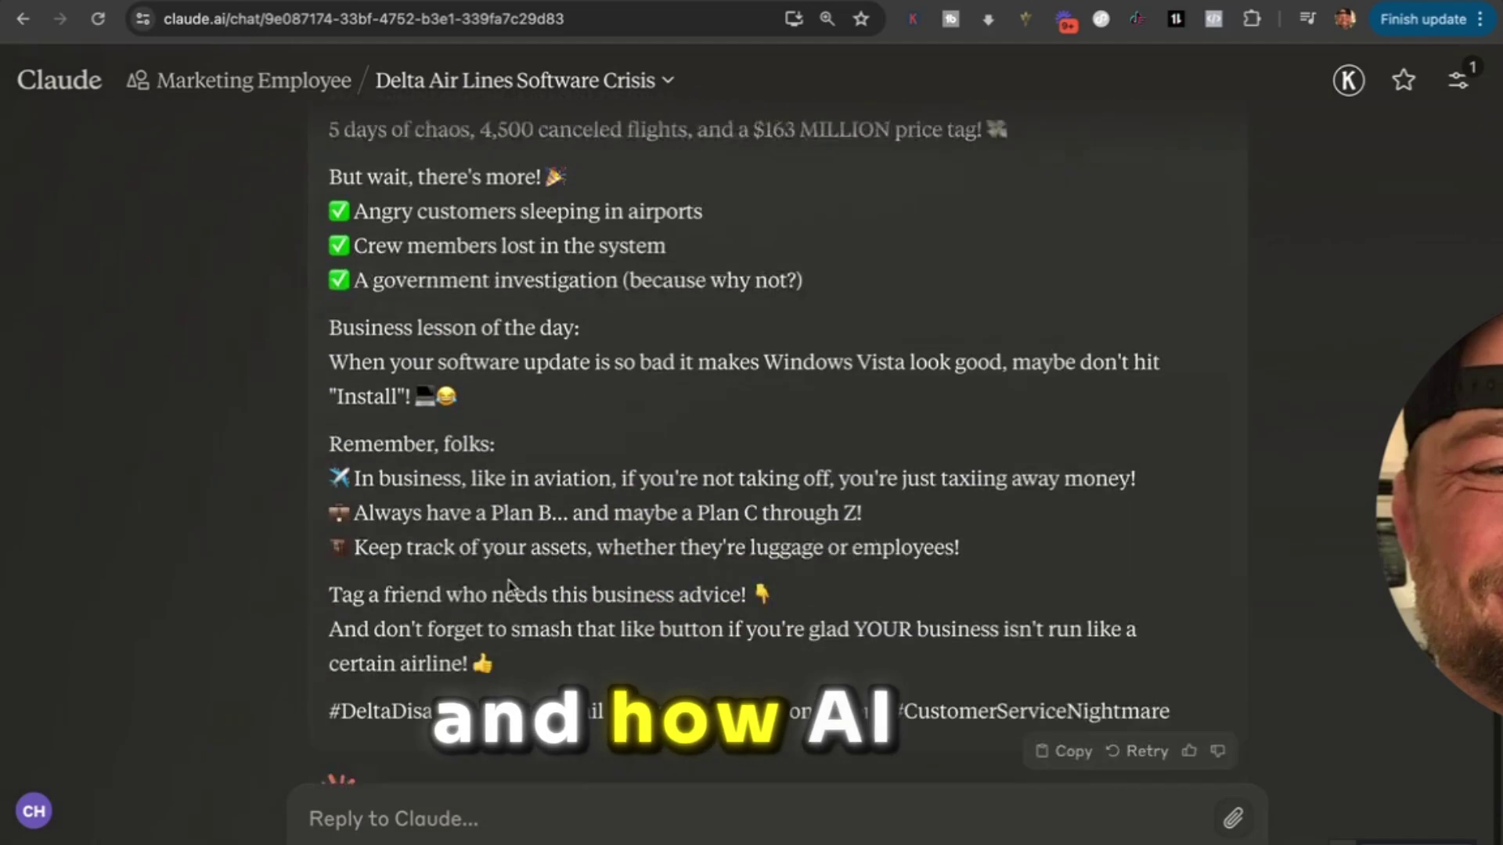
{"action": "scroll", "coordinate": [509, 585], "scroll_direction": "down", "scroll_amount": 2}
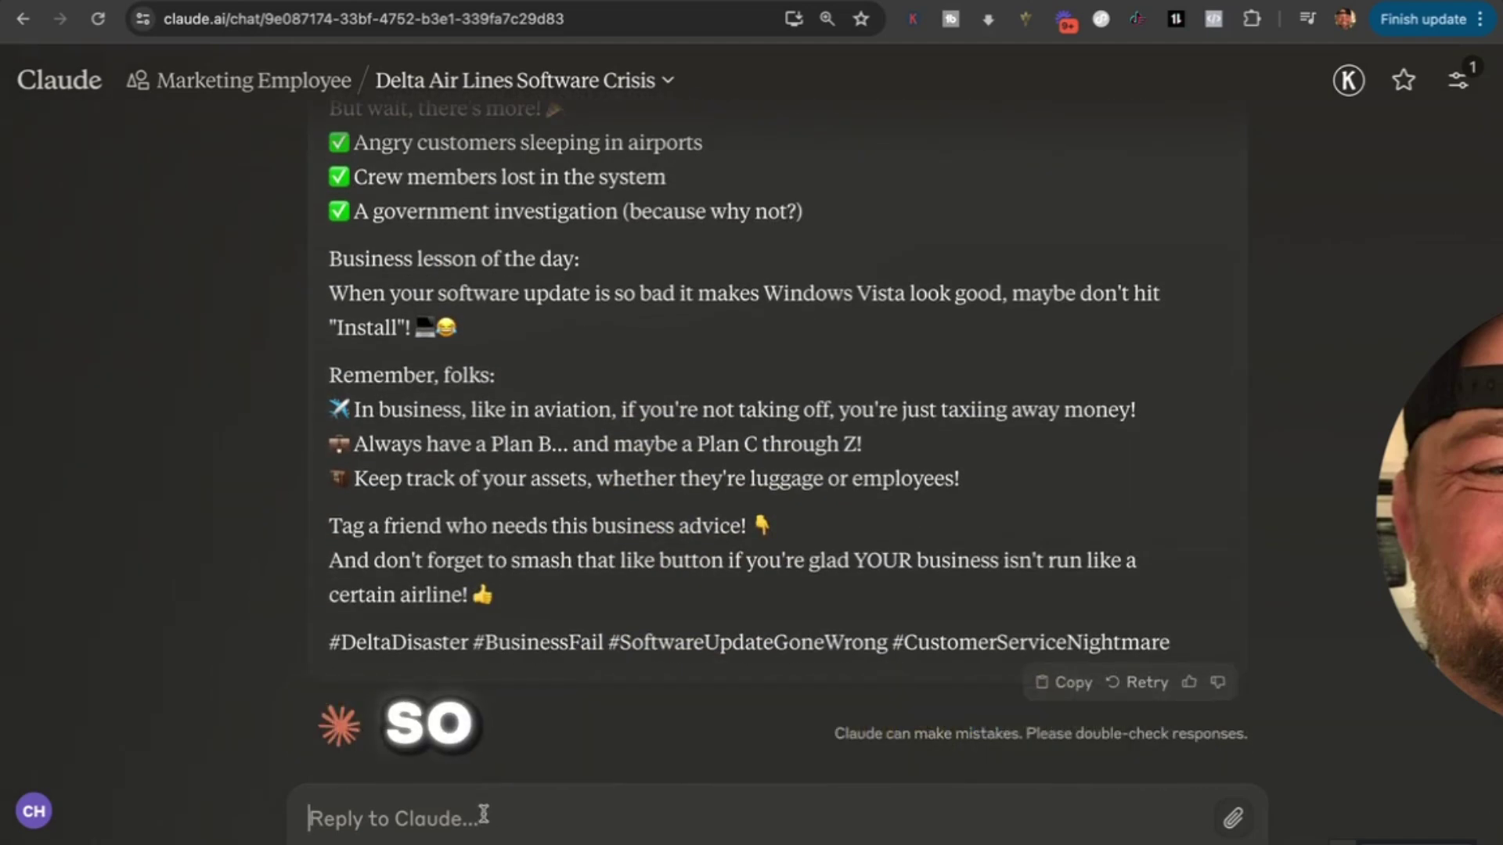
Ask Claude to rewrite the post around using AI, offering to teach readers and ending 'just comment the word ai below.'
{"action": "type", "text": "re write this a"}
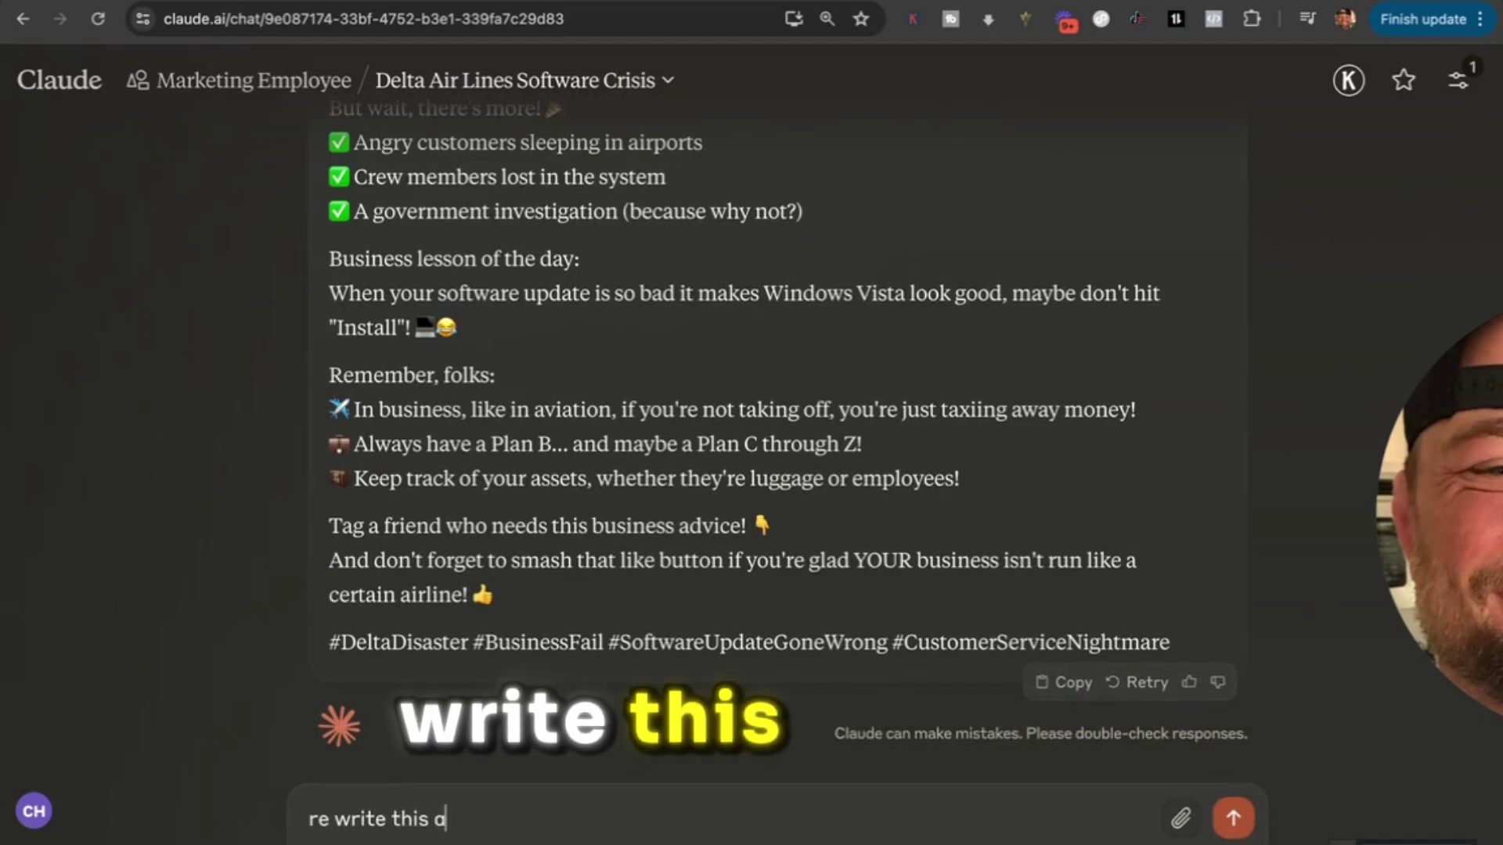
{"action": "type", "text": "nd say"}
{"action": "key", "text": "BackSpace"}
{"action": "key", "text": "BackSpace"}
{"action": "key", "text": "BackSpace"}
{"action": "key", "text": "BackSpace"}
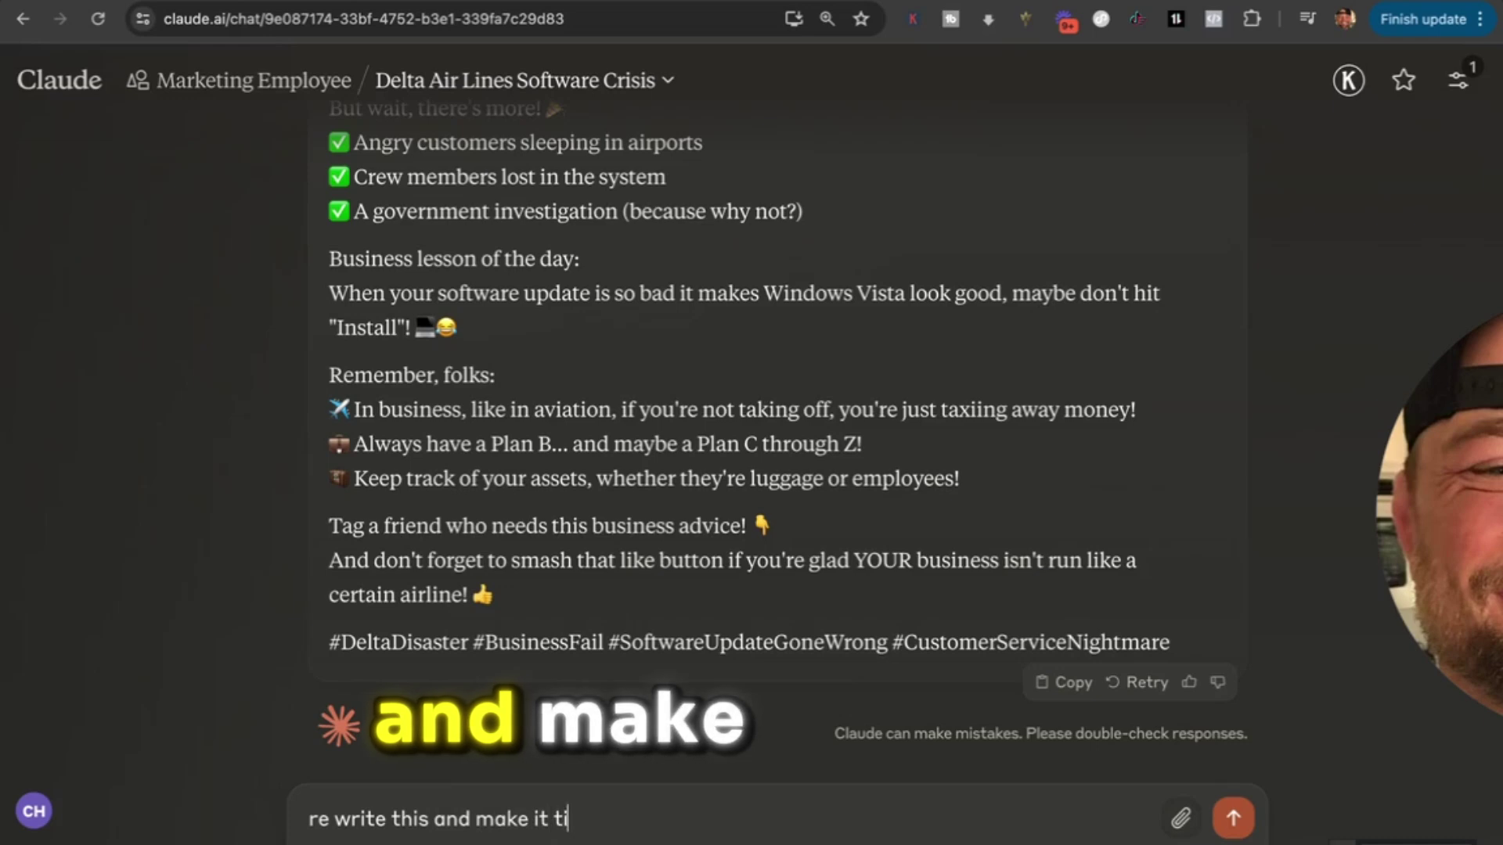
{"action": "type", "text": "yusing"}
{"action": "key", "text": "BackSpace"}
{"action": "key", "text": "BackSpace"}
{"action": "key", "text": "BackSpace"}
{"action": "key", "text": "BackSpace"}
{"action": "key", "text": "BackSpace"}
{"action": "key", "text": "BackSpace"}
{"action": "type", "text": "using"}
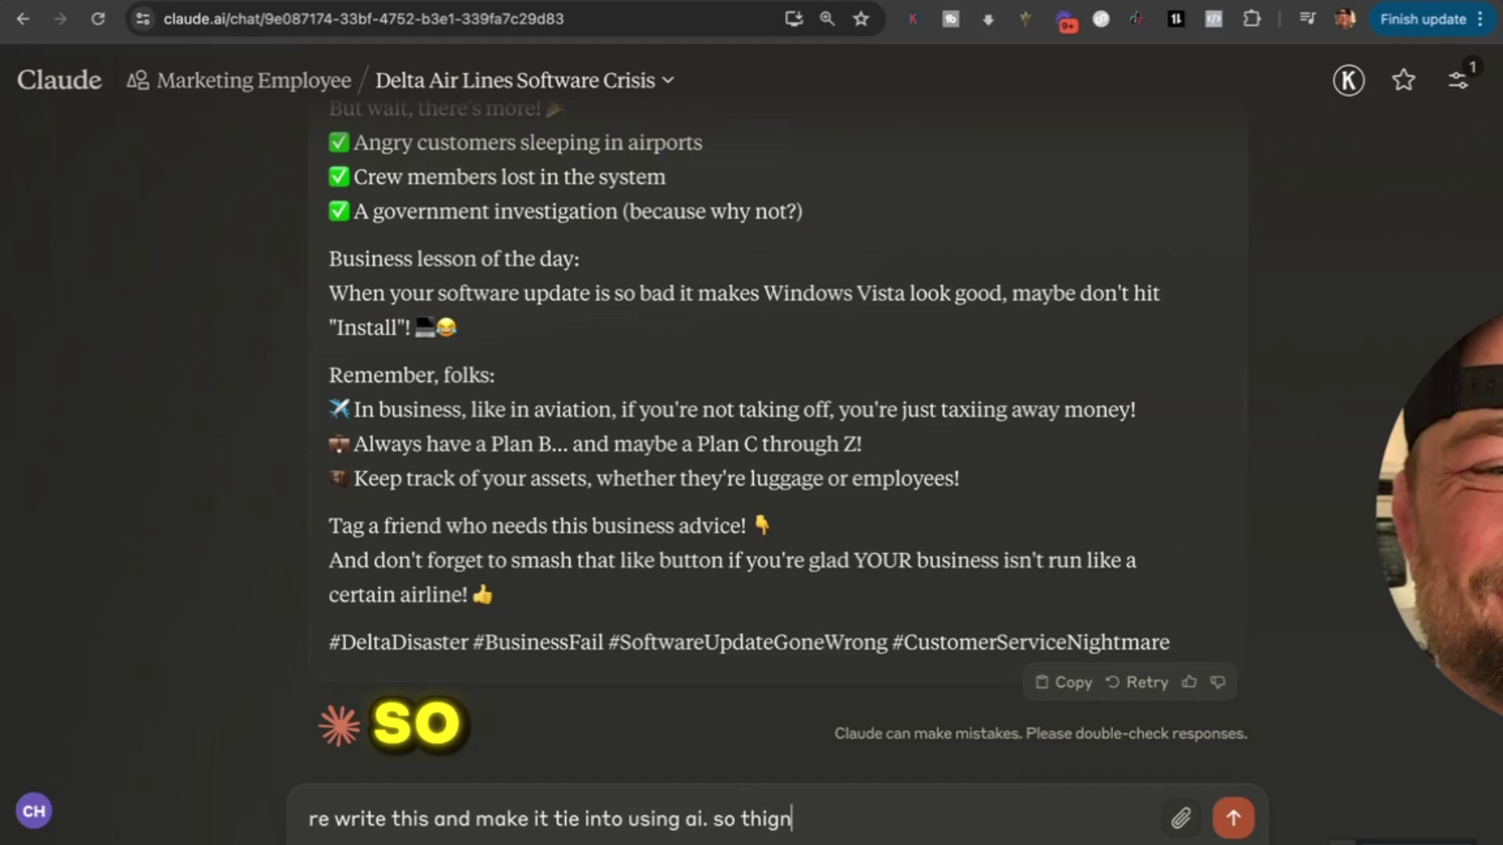
{"action": "type", "text": " ai. so thing"}
{"action": "key", "text": "BackSpace"}
{"action": "key", "text": "BackSpace"}
{"action": "type", "text": "ings like this dont happe"}
{"action": "key", "text": "BackSpace"}
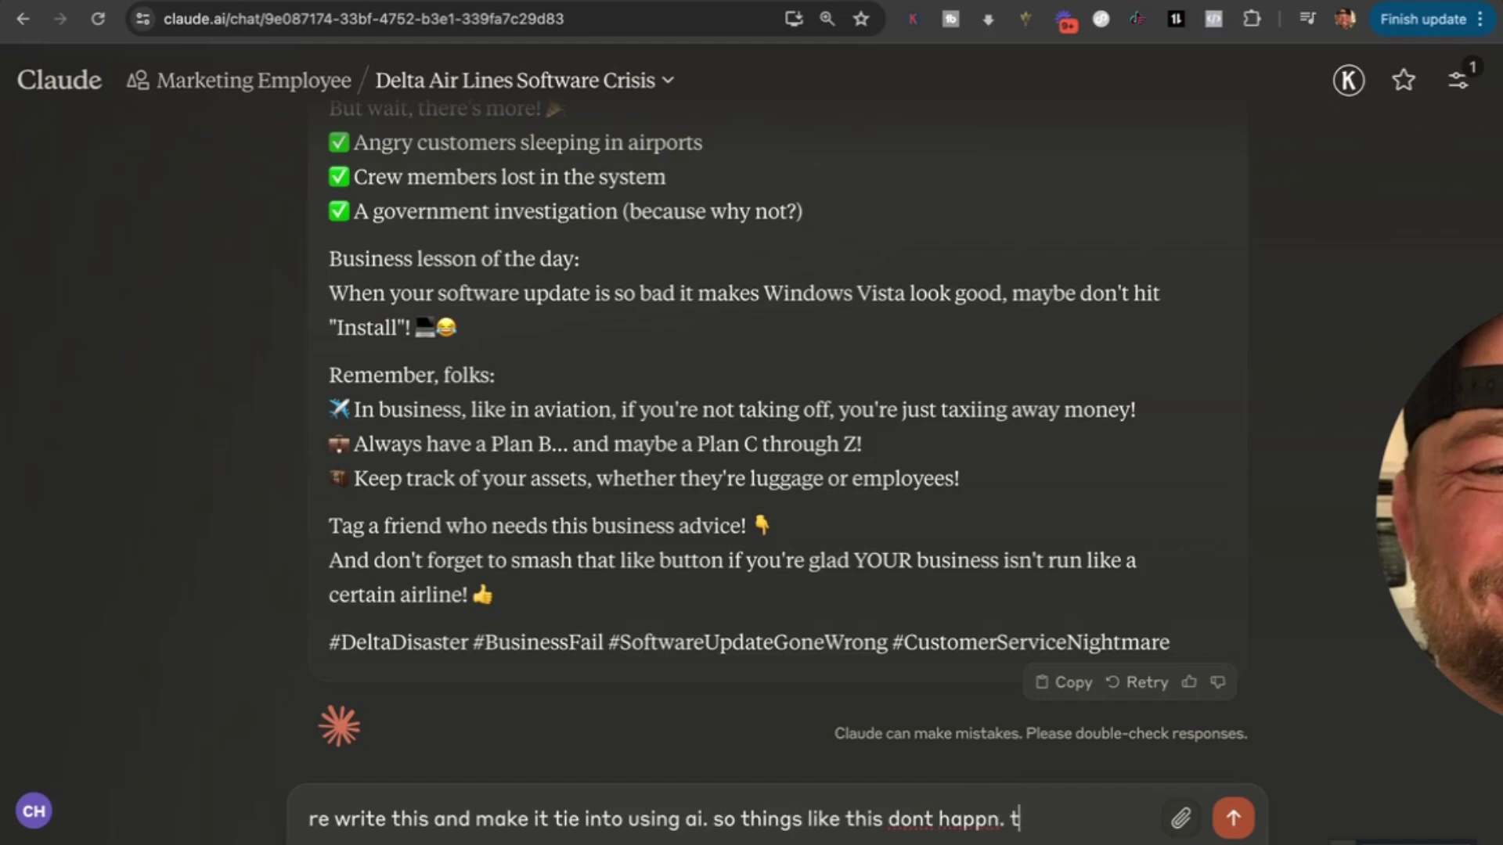
{"action": "type", "text": "n. tell them i will"}
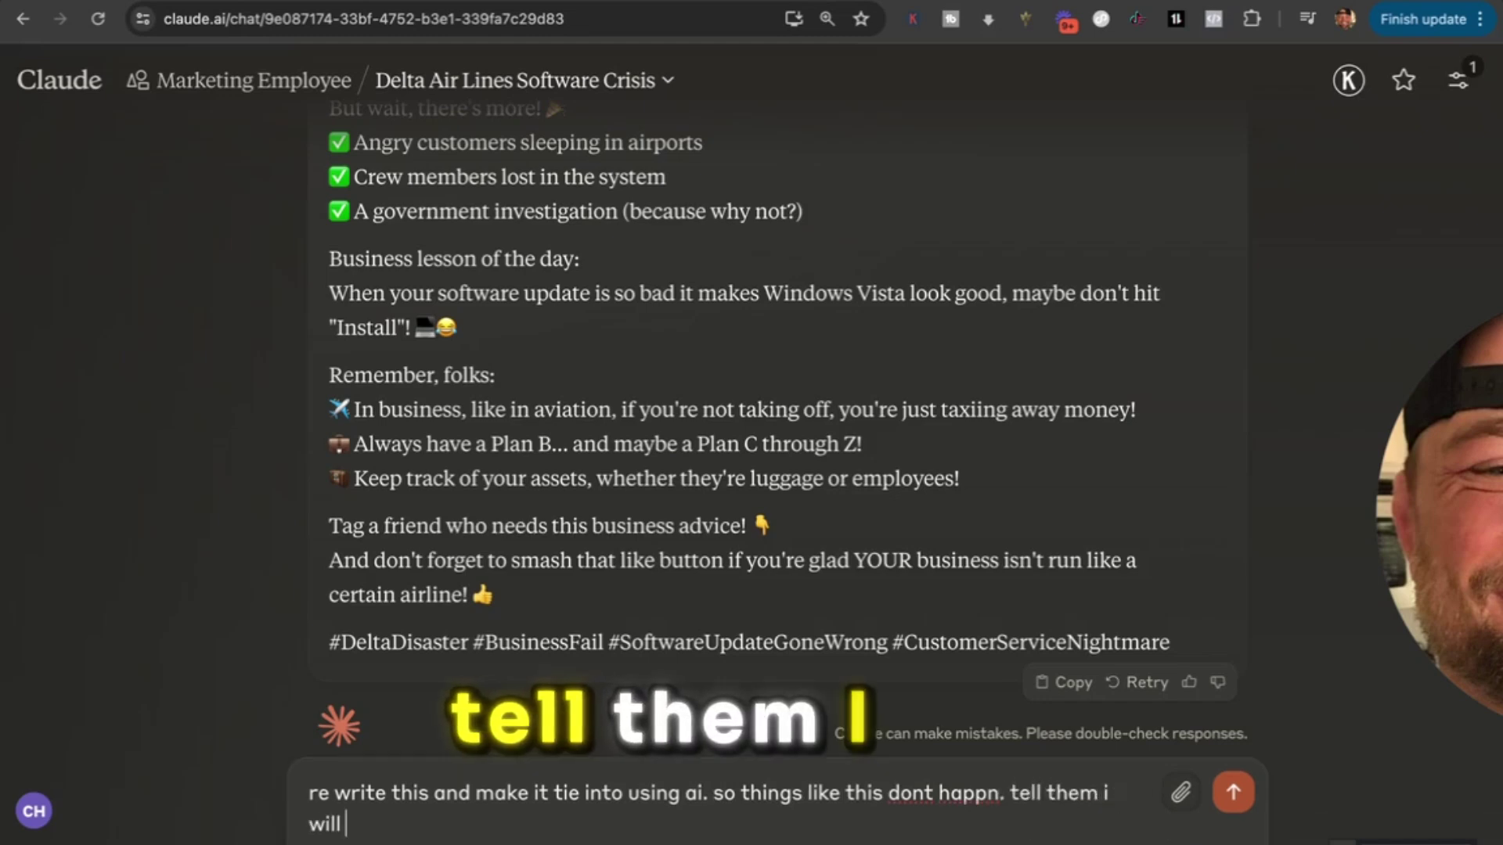
{"action": "type", "text": " teach the"}
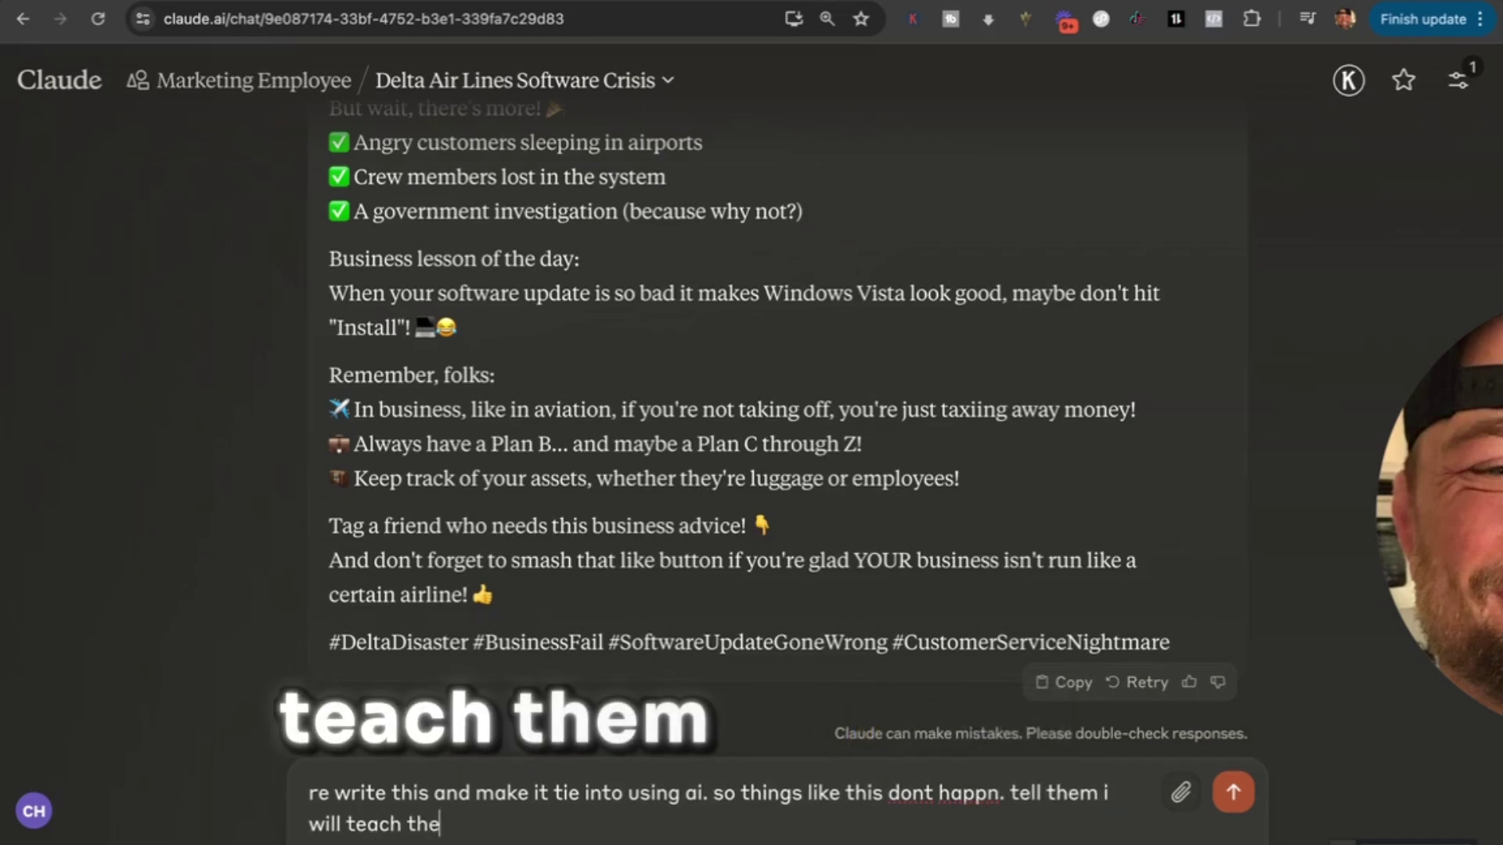
{"action": "type", "text": "m how to mak"}
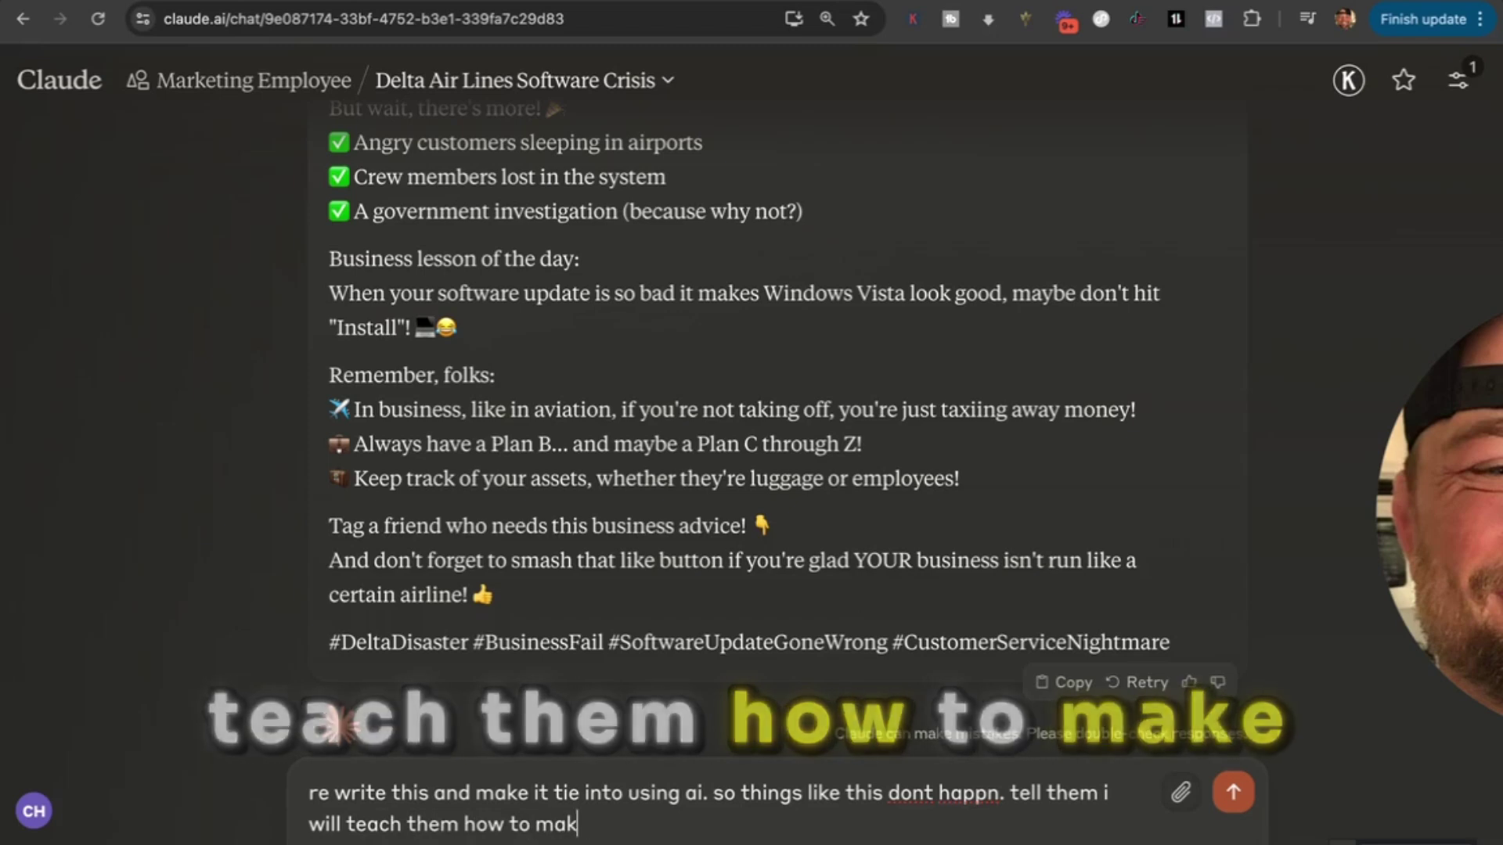
{"action": "type", "text": "e an ai that will do it all fo"}
{"action": "type", "text": "r them. j"}
{"action": "type", "text": "ust send me"}
{"action": "key", "text": "BackSpace"}
{"action": "key", "text": "BackSpace"}
{"action": "key", "text": "BackSpace"}
{"action": "key", "text": "BackSpace"}
{"action": "key", "text": "BackSpace"}
{"action": "key", "text": "BackSpace"}
{"action": "key", "text": "BackSpace"}
{"action": "type", "text": "comment the word ai below."}
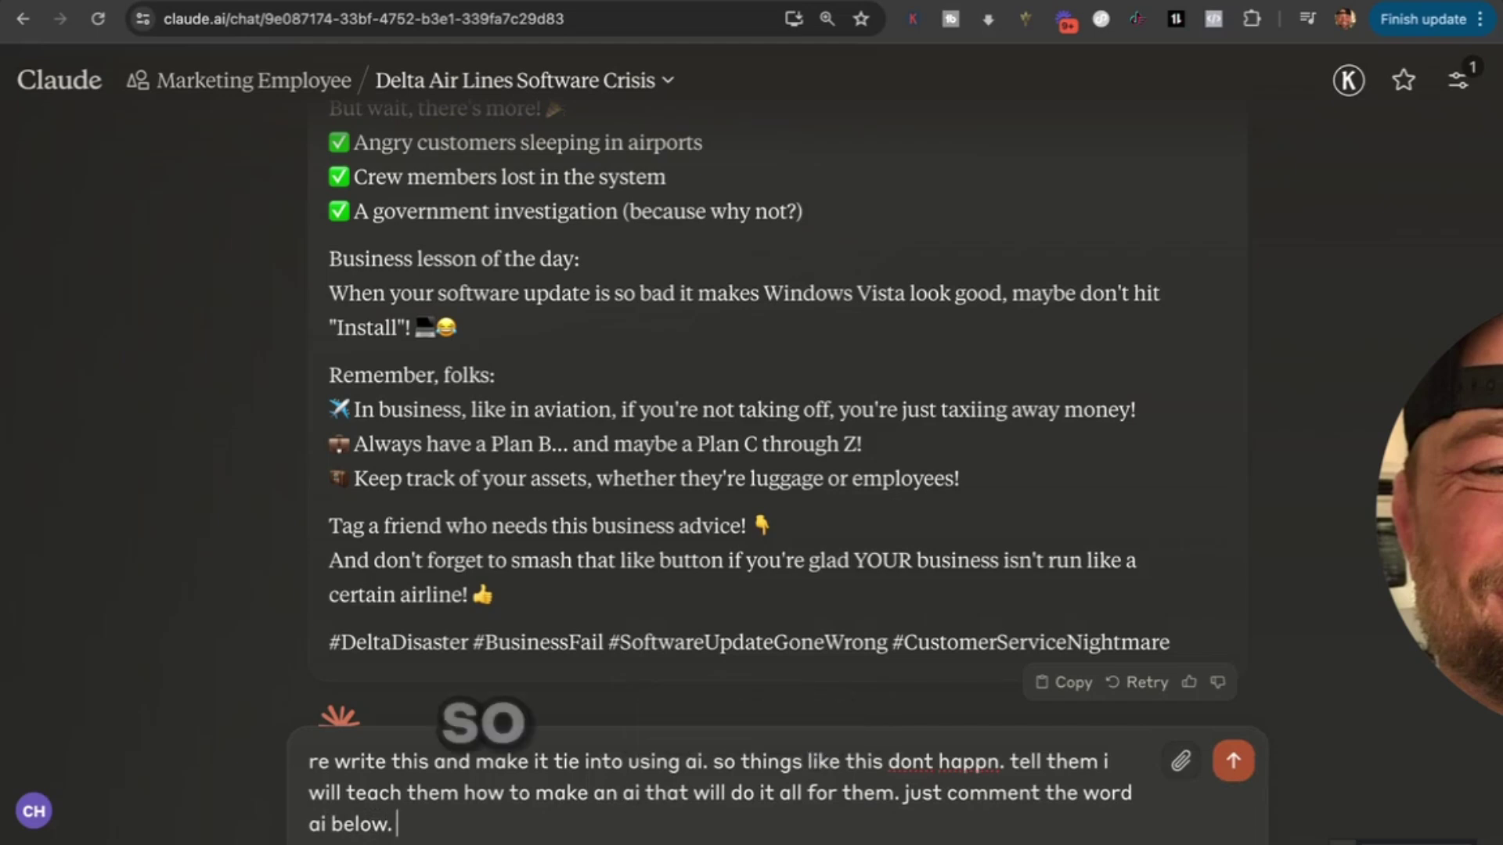
{"action": "key", "text": "Return"}
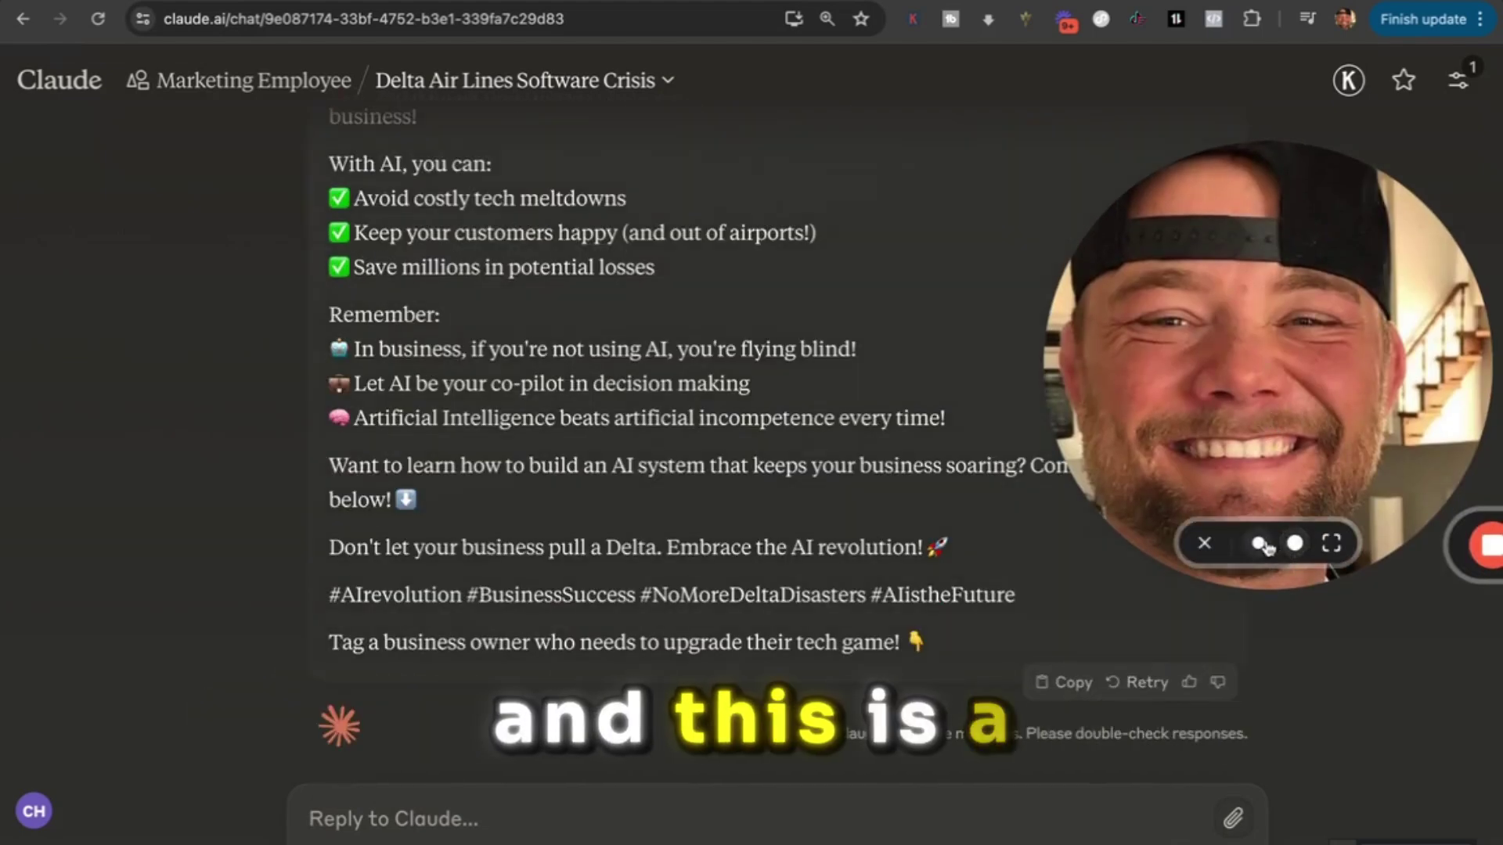
{"action": "left_click", "coordinate": [1258, 544]}
{"action": "scroll", "coordinate": [846, 402], "scroll_direction": "up", "scroll_amount": 5}
{"action": "scroll", "coordinate": [844, 401], "scroll_direction": "up", "scroll_amount": 1}
{"action": "scroll", "coordinate": [845, 405], "scroll_direction": "up", "scroll_amount": 2}
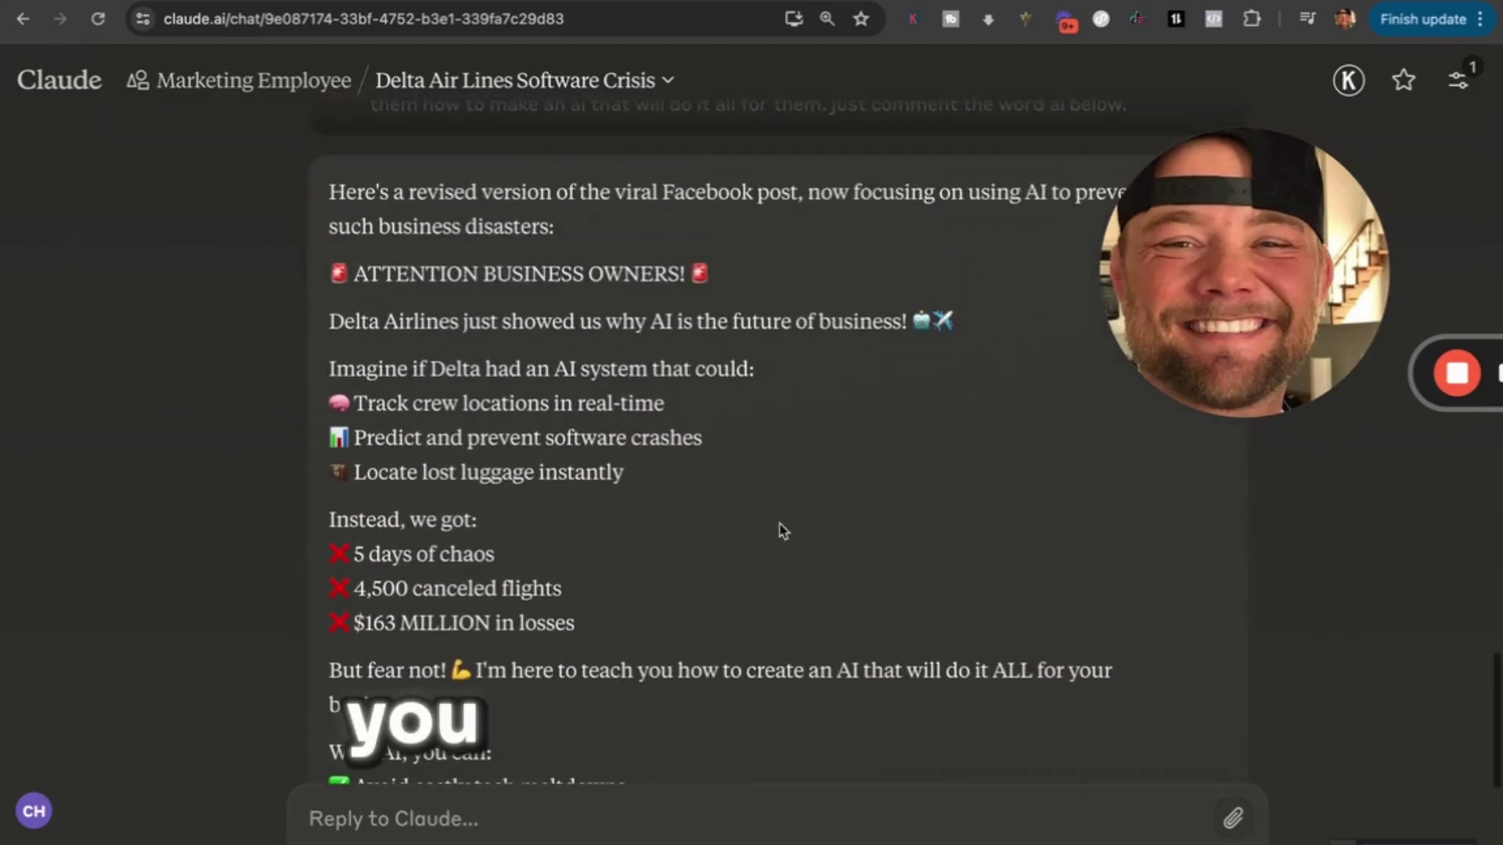
{"action": "scroll", "coordinate": [707, 440], "scroll_direction": "down", "scroll_amount": 2}
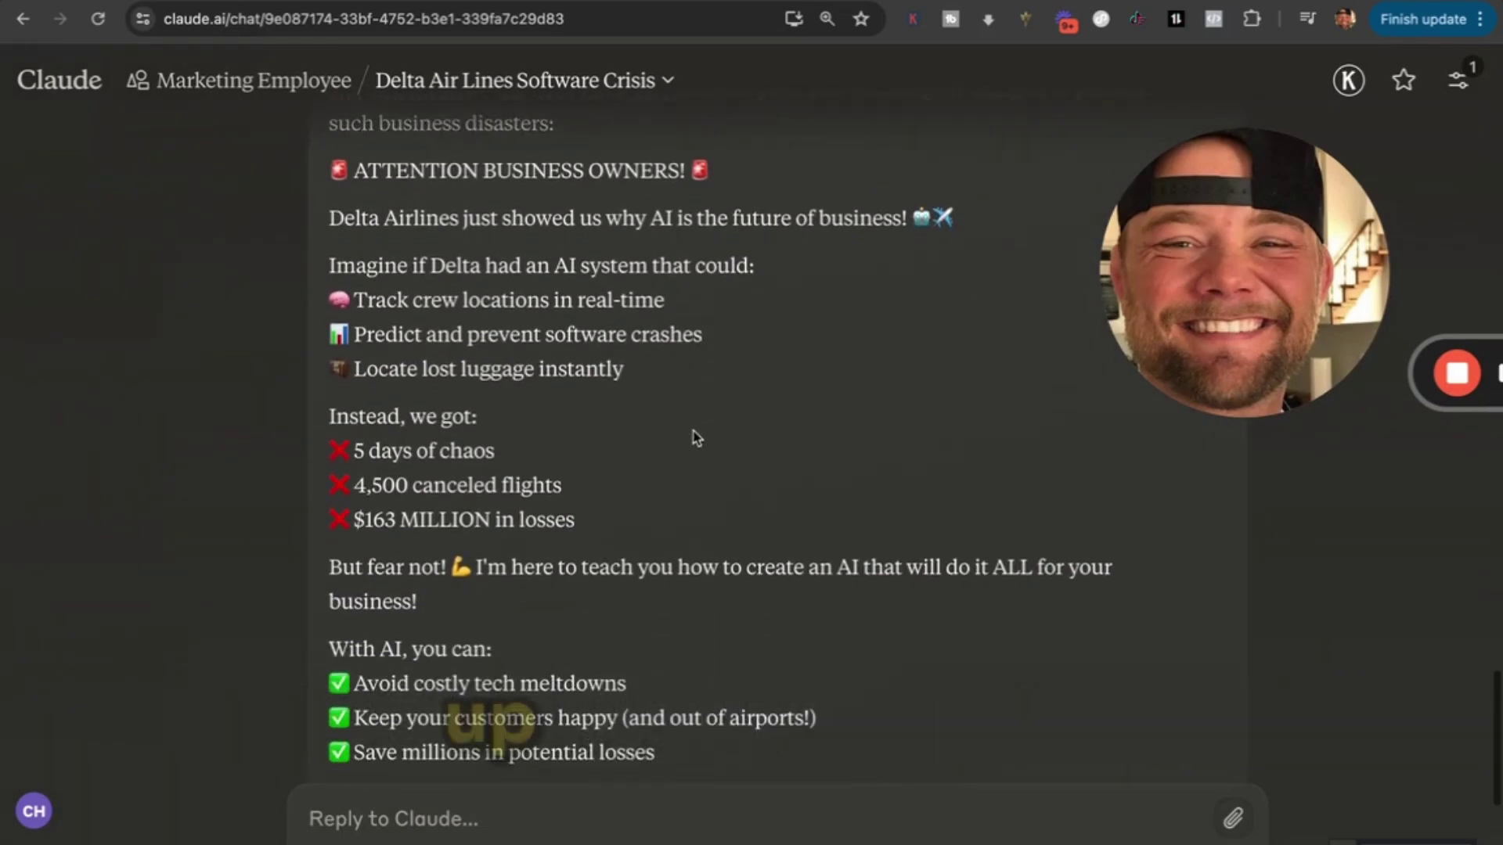
{"action": "scroll", "coordinate": [613, 461], "scroll_direction": "down", "scroll_amount": 1}
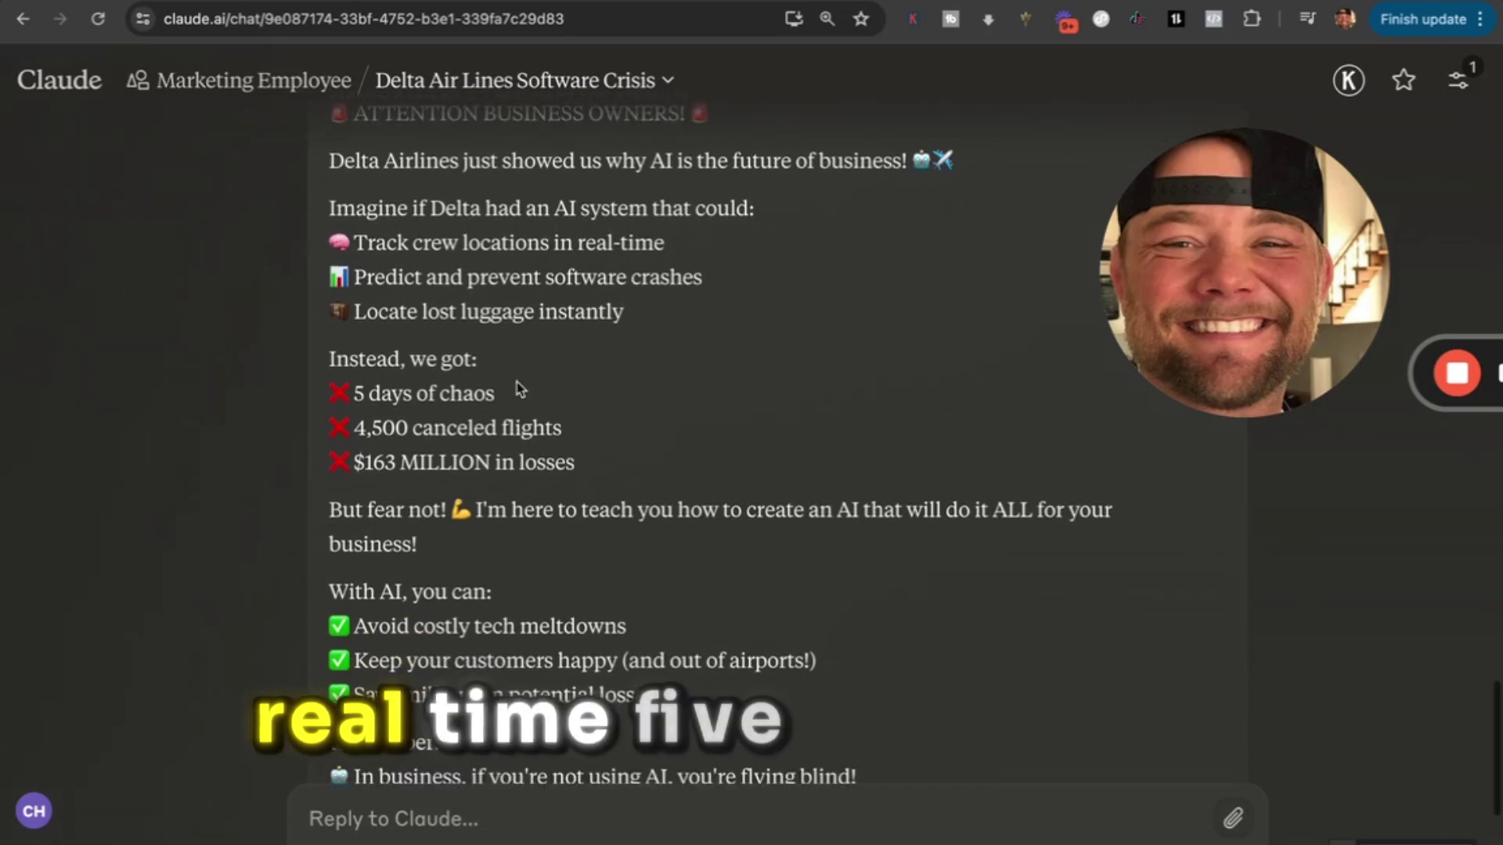
{"action": "scroll", "coordinate": [488, 448], "scroll_direction": "down", "scroll_amount": 2}
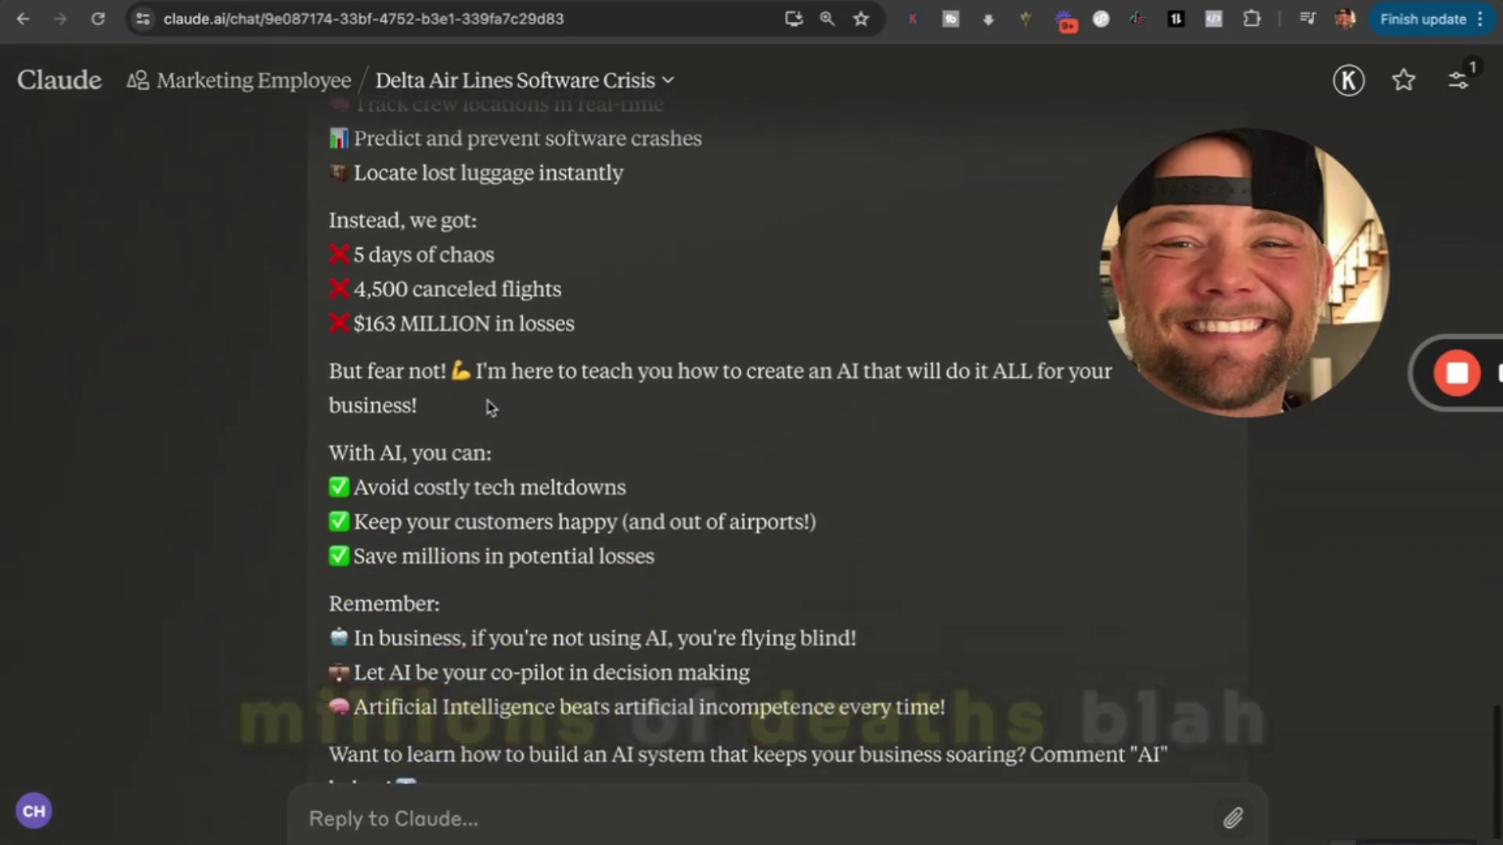
{"action": "scroll", "coordinate": [419, 395], "scroll_direction": "down", "scroll_amount": 2}
{"action": "scroll", "coordinate": [542, 420], "scroll_direction": "down", "scroll_amount": 2}
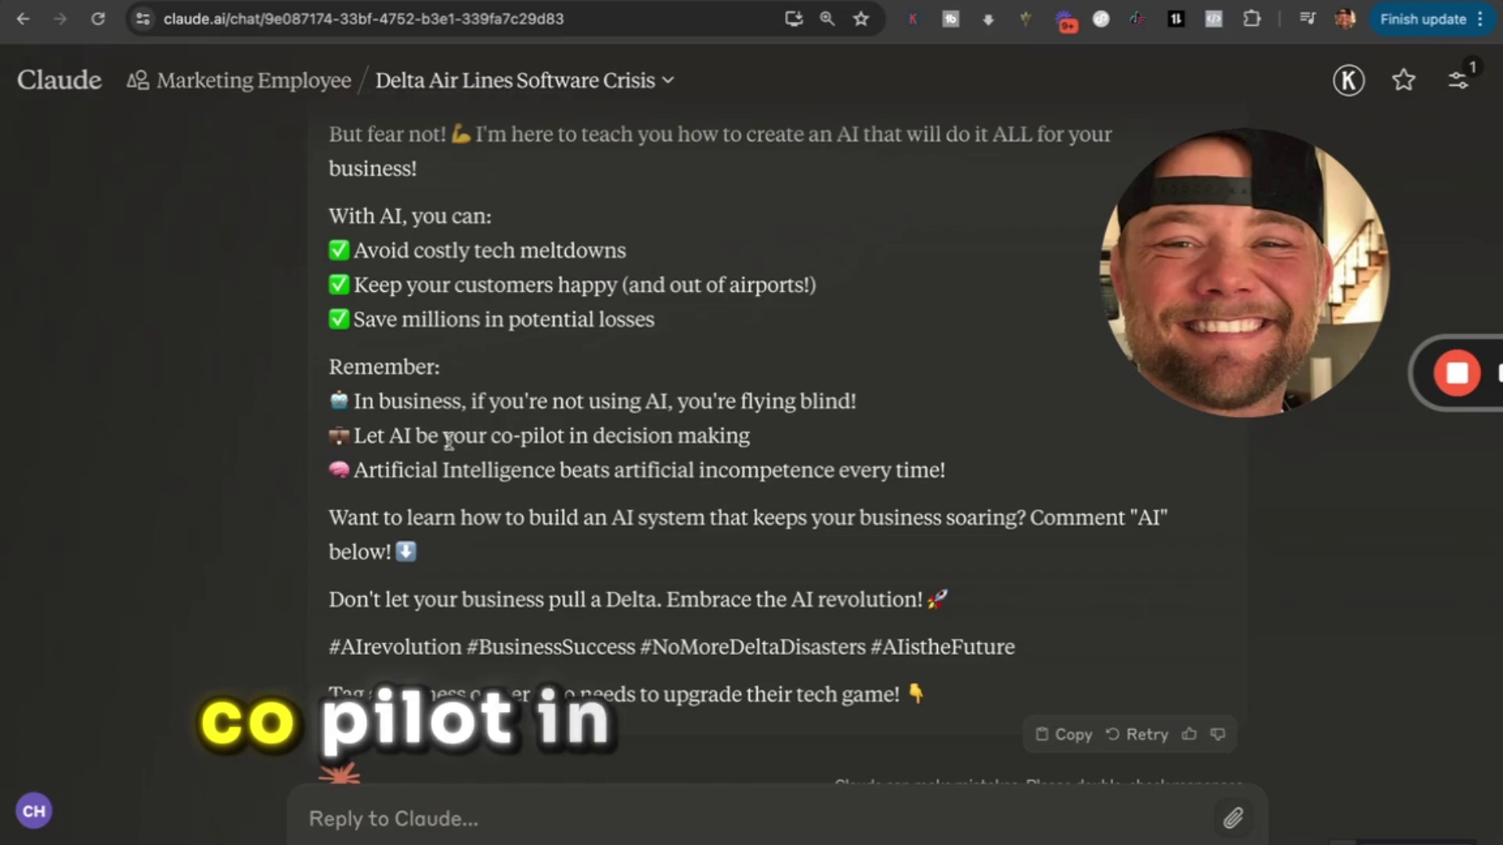
{"action": "scroll", "coordinate": [524, 571], "scroll_direction": "down", "scroll_amount": 1}
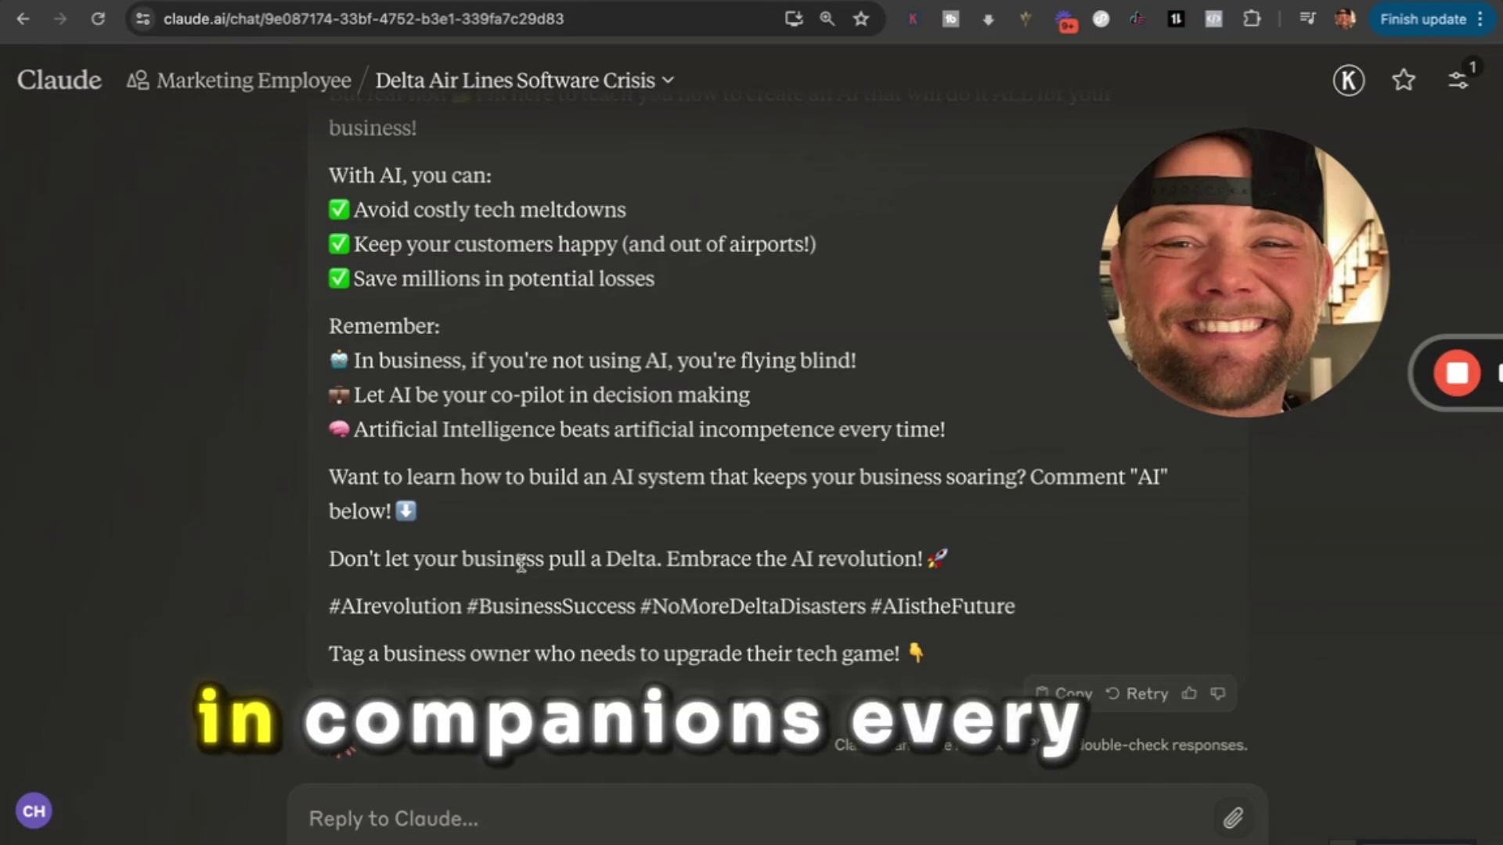
{"action": "scroll", "coordinate": [522, 567], "scroll_direction": "down", "scroll_amount": 1}
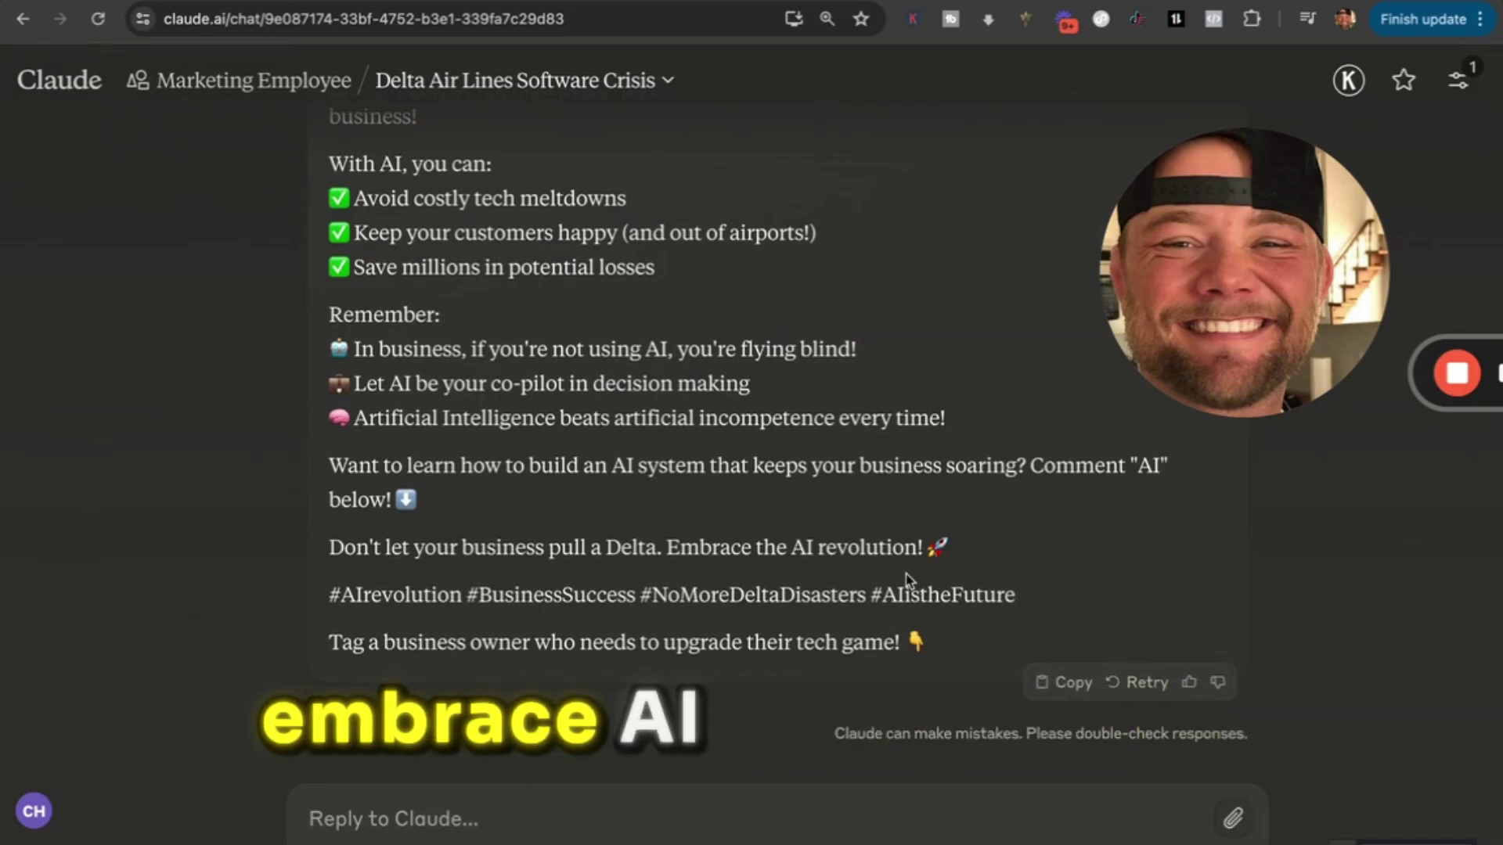
{"action": "scroll", "coordinate": [906, 579], "scroll_direction": "up", "scroll_amount": 2}
{"action": "scroll", "coordinate": [773, 485], "scroll_direction": "up", "scroll_amount": 10}
{"action": "scroll", "coordinate": [773, 486], "scroll_direction": "down", "scroll_amount": 5}
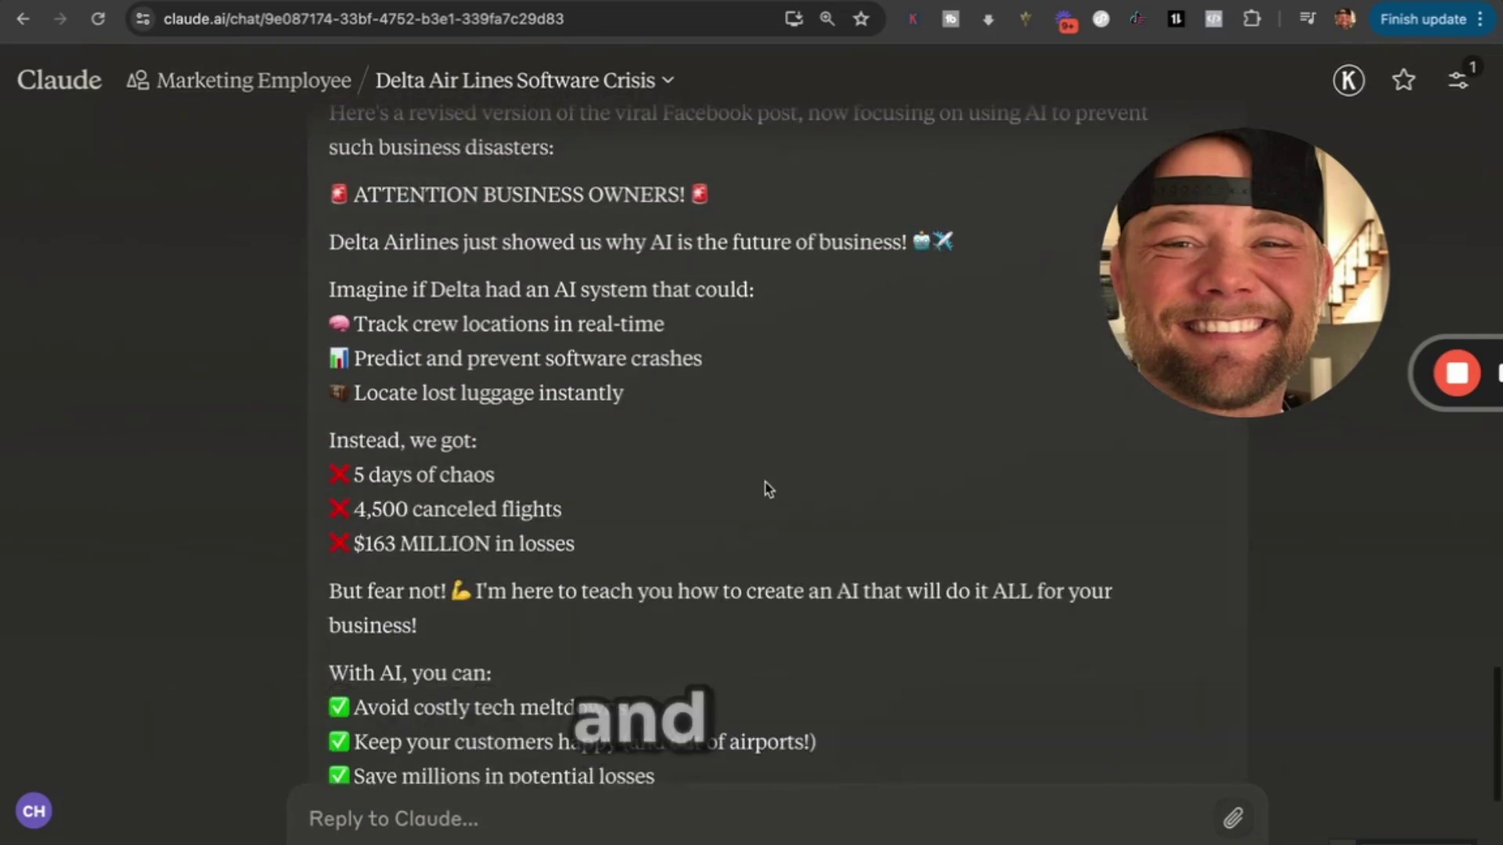
{"action": "scroll", "coordinate": [571, 353], "scroll_direction": "up", "scroll_amount": 10}
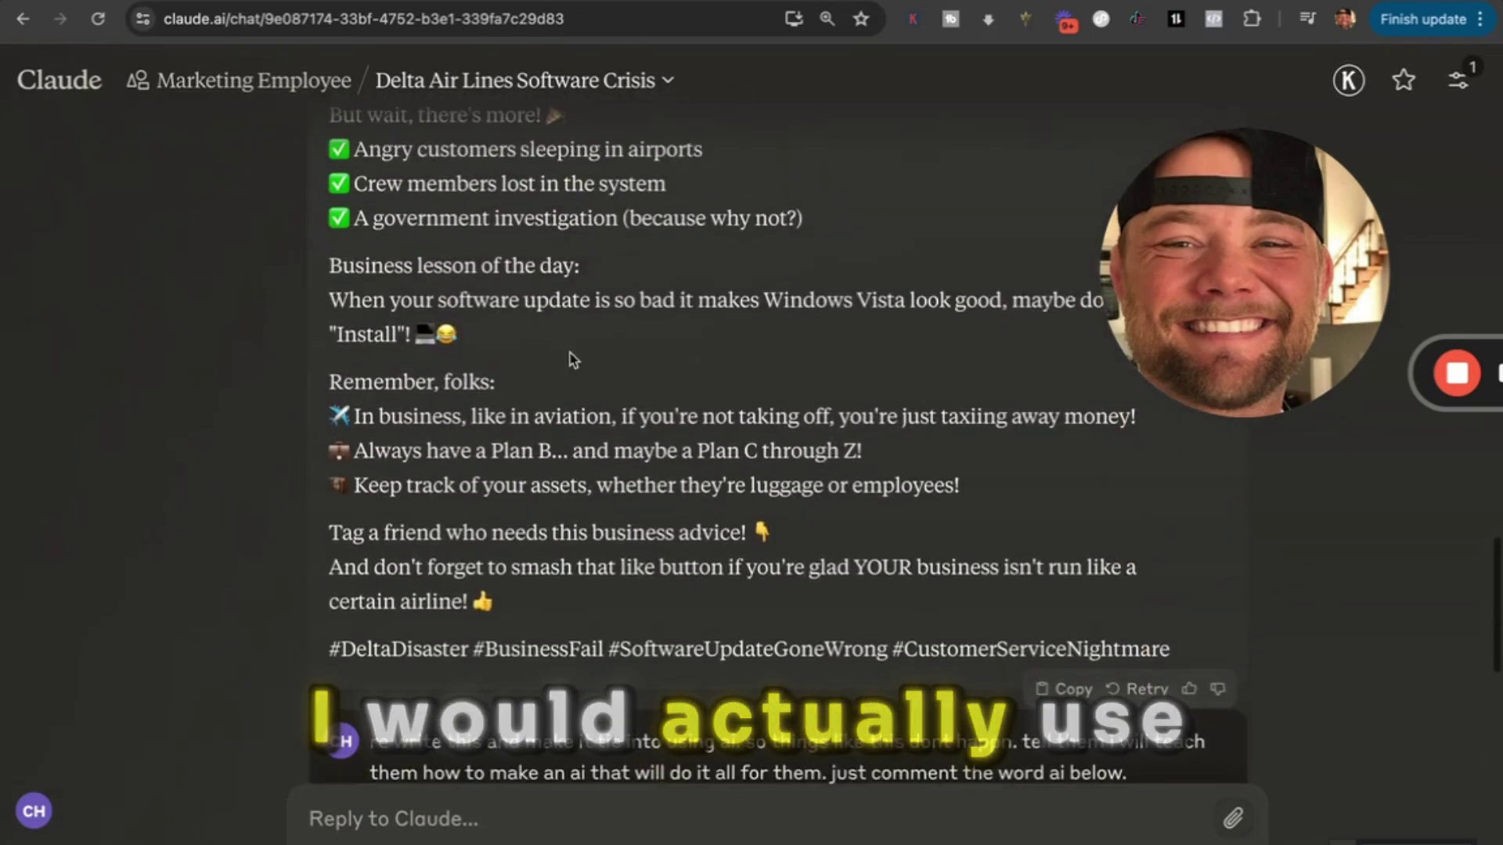
{"action": "left_click_drag", "start_coordinate": [526, 348], "coordinate": [328, 108]}
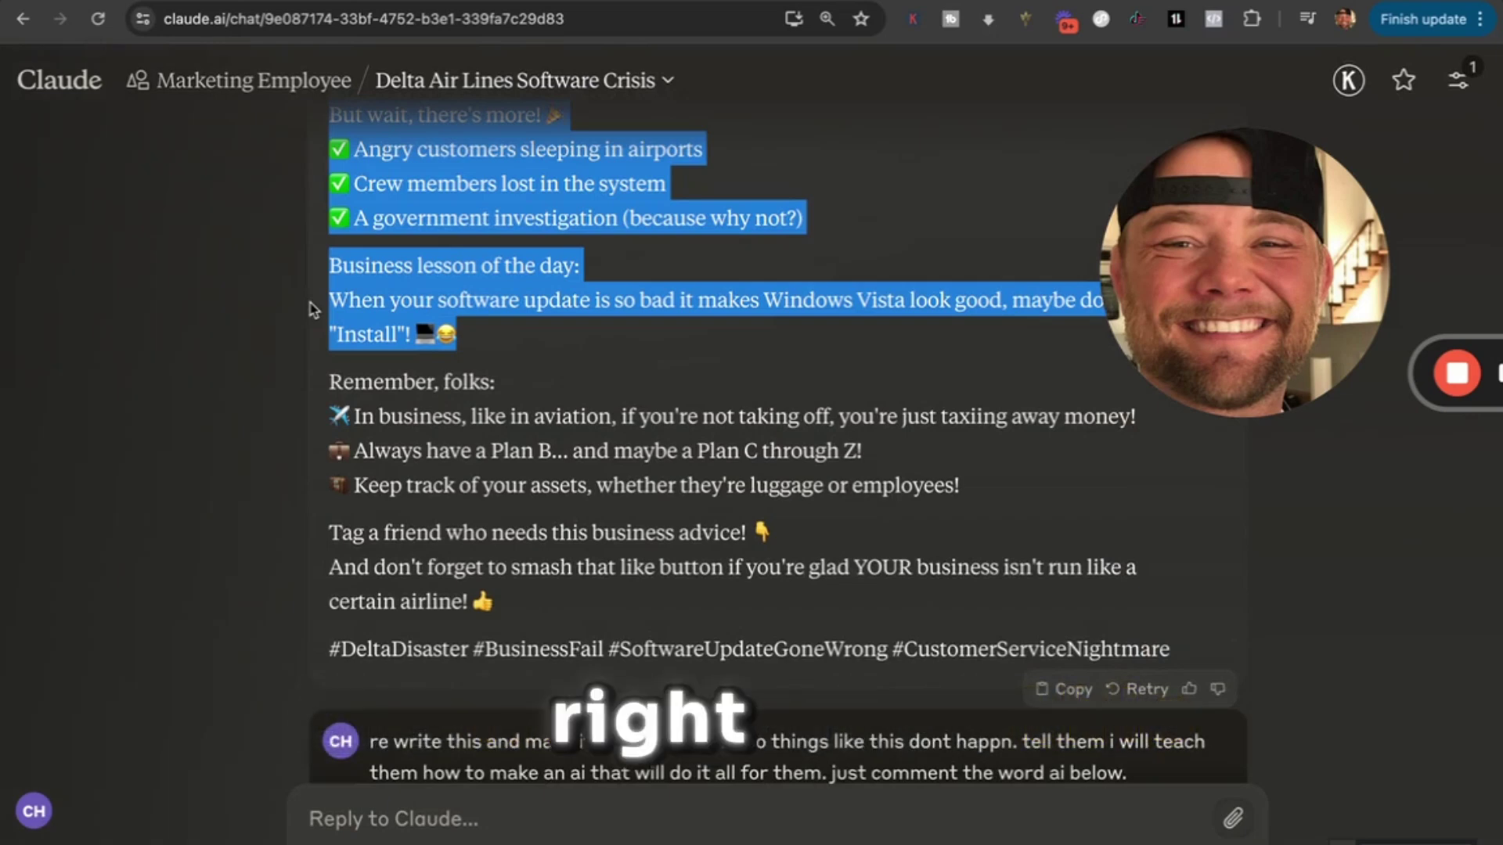
{"action": "left_click_drag", "start_coordinate": [991, 512], "coordinate": [342, 324]}
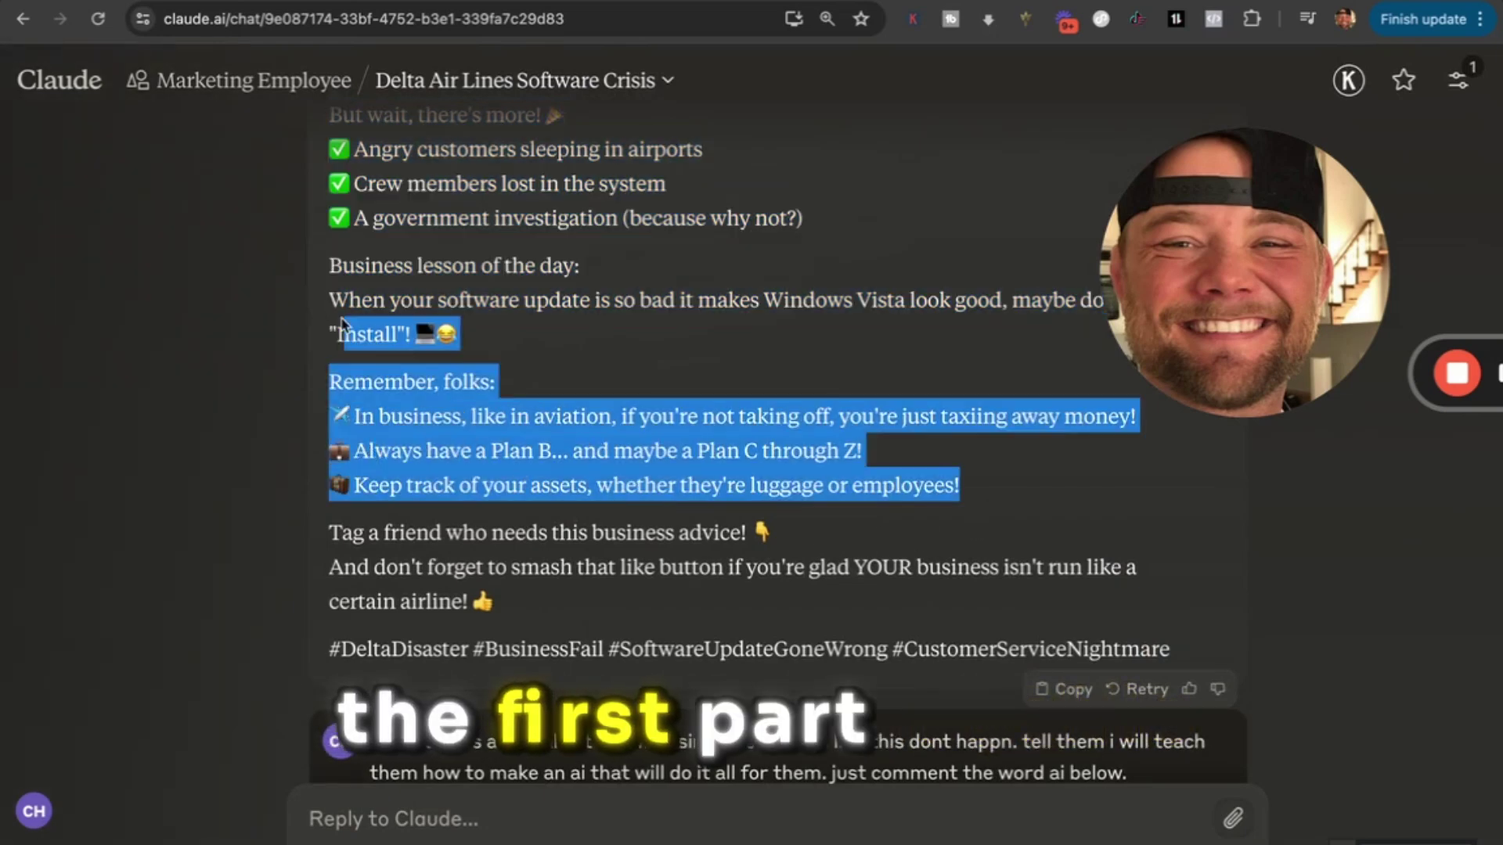
{"action": "scroll", "coordinate": [415, 586], "scroll_direction": "down", "scroll_amount": 8}
{"action": "scroll", "coordinate": [413, 567], "scroll_direction": "down", "scroll_amount": 2}
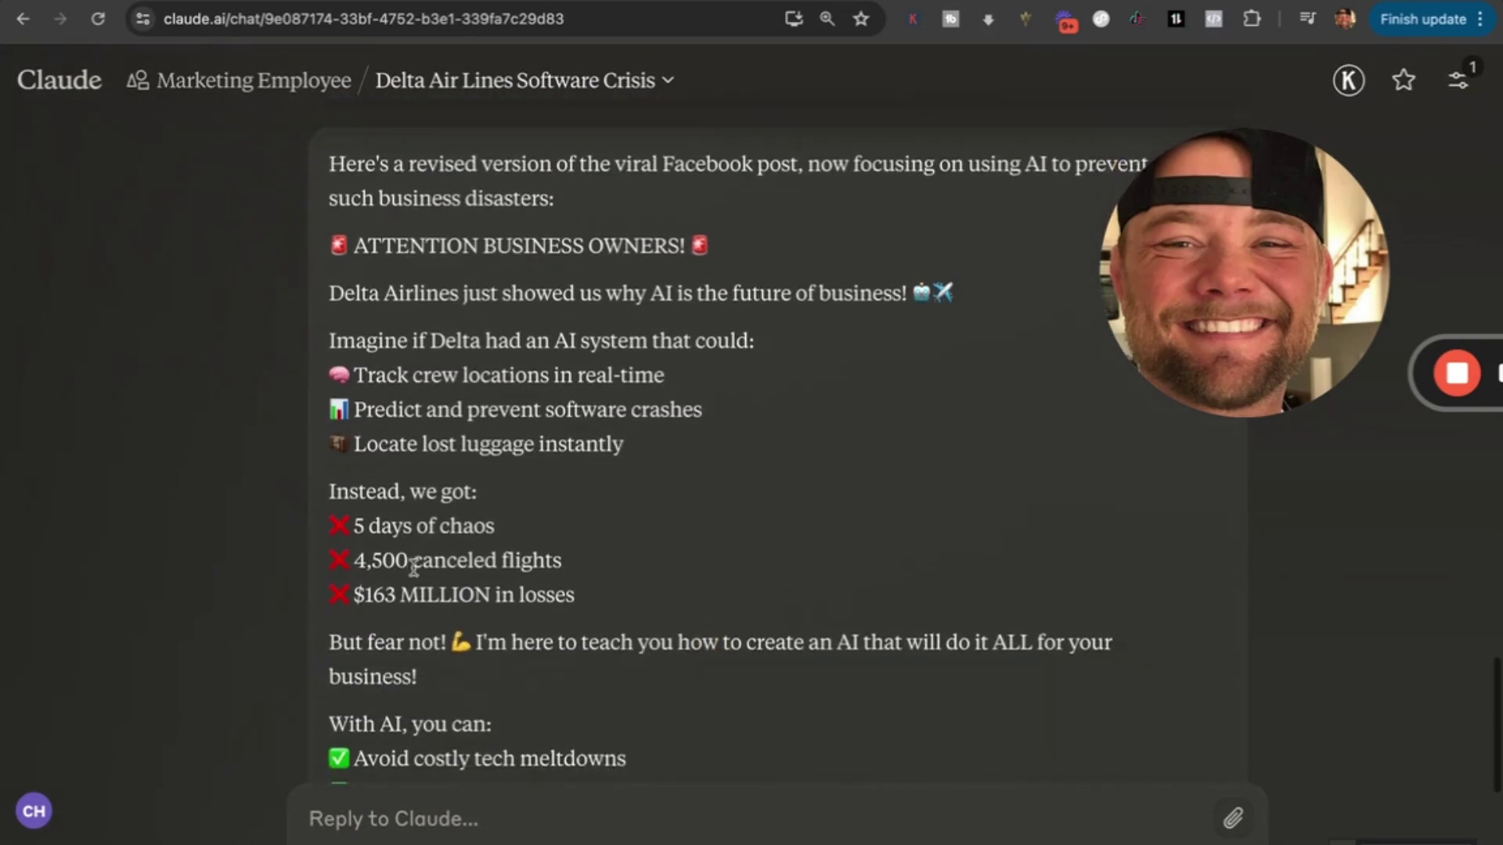
{"action": "scroll", "coordinate": [337, 449], "scroll_direction": "down", "scroll_amount": 2}
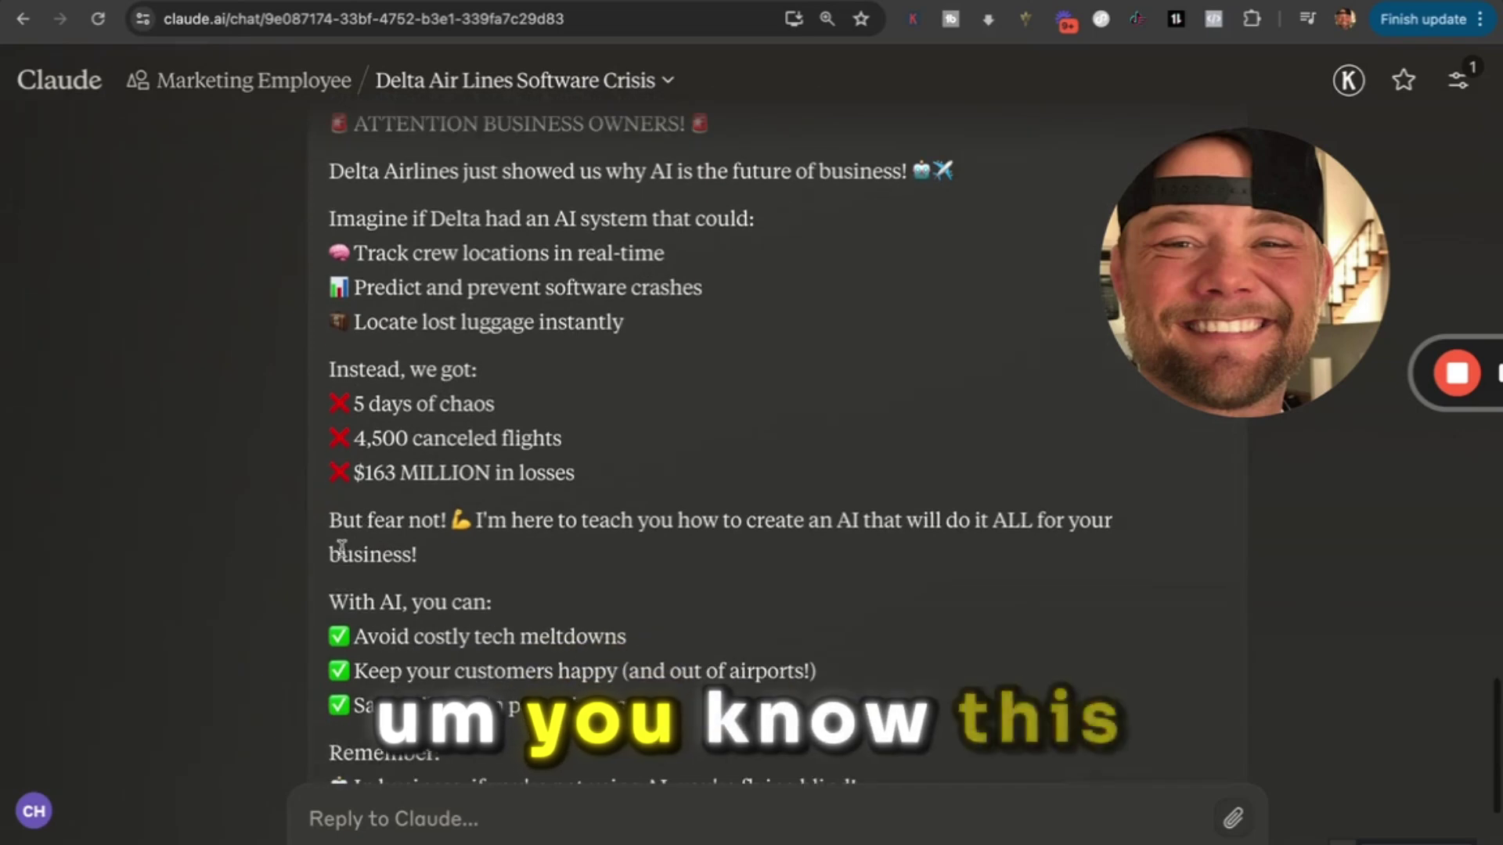
{"action": "left_click_drag", "start_coordinate": [333, 598], "coordinate": [329, 129]}
{"action": "scroll", "coordinate": [477, 660], "scroll_direction": "down", "scroll_amount": 8}
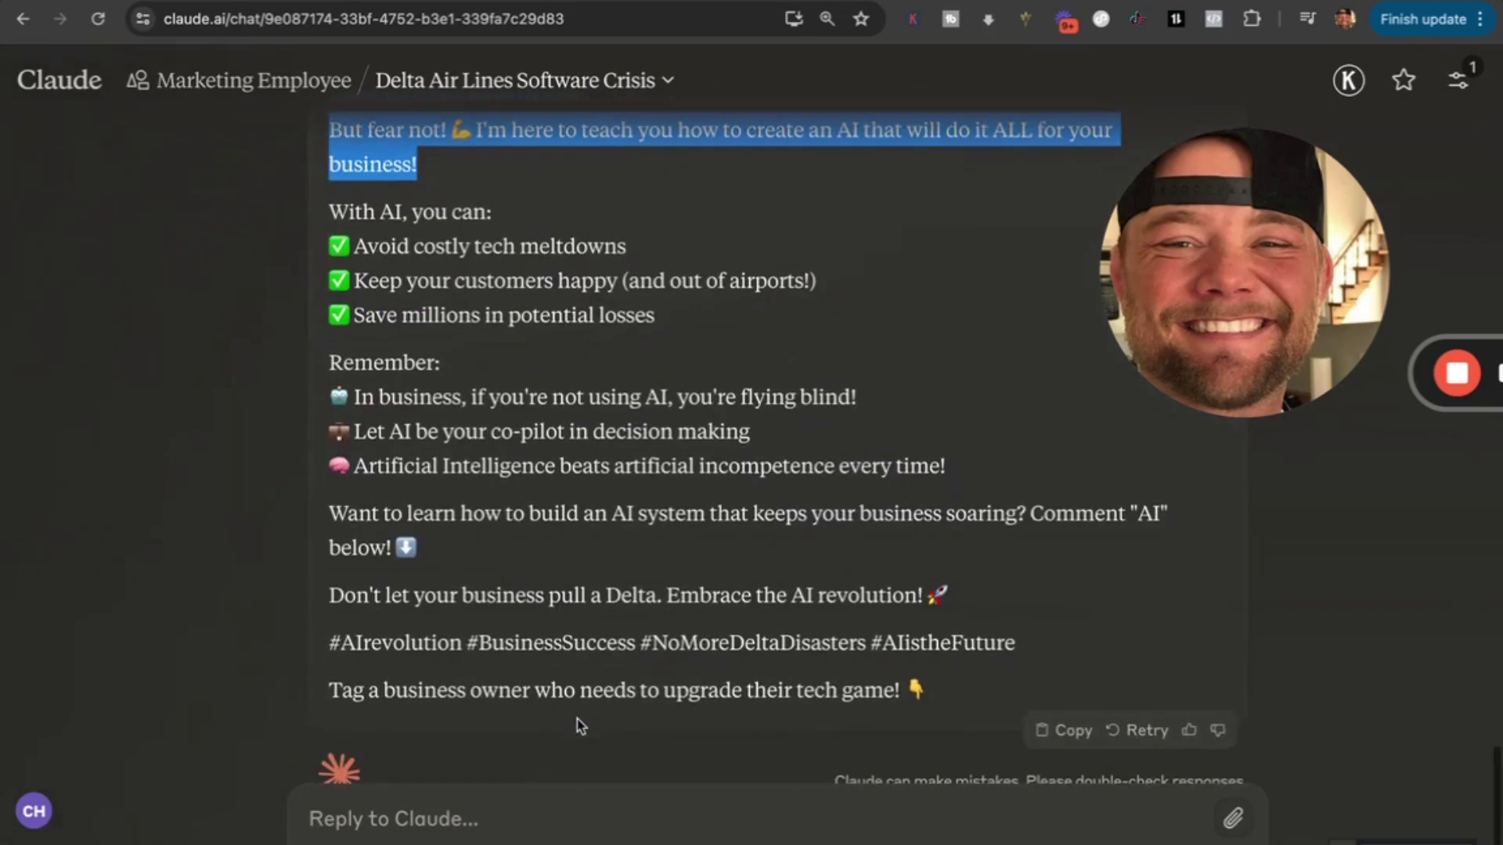
{"action": "left_click_drag", "start_coordinate": [1346, 278], "coordinate": [1070, 339]}
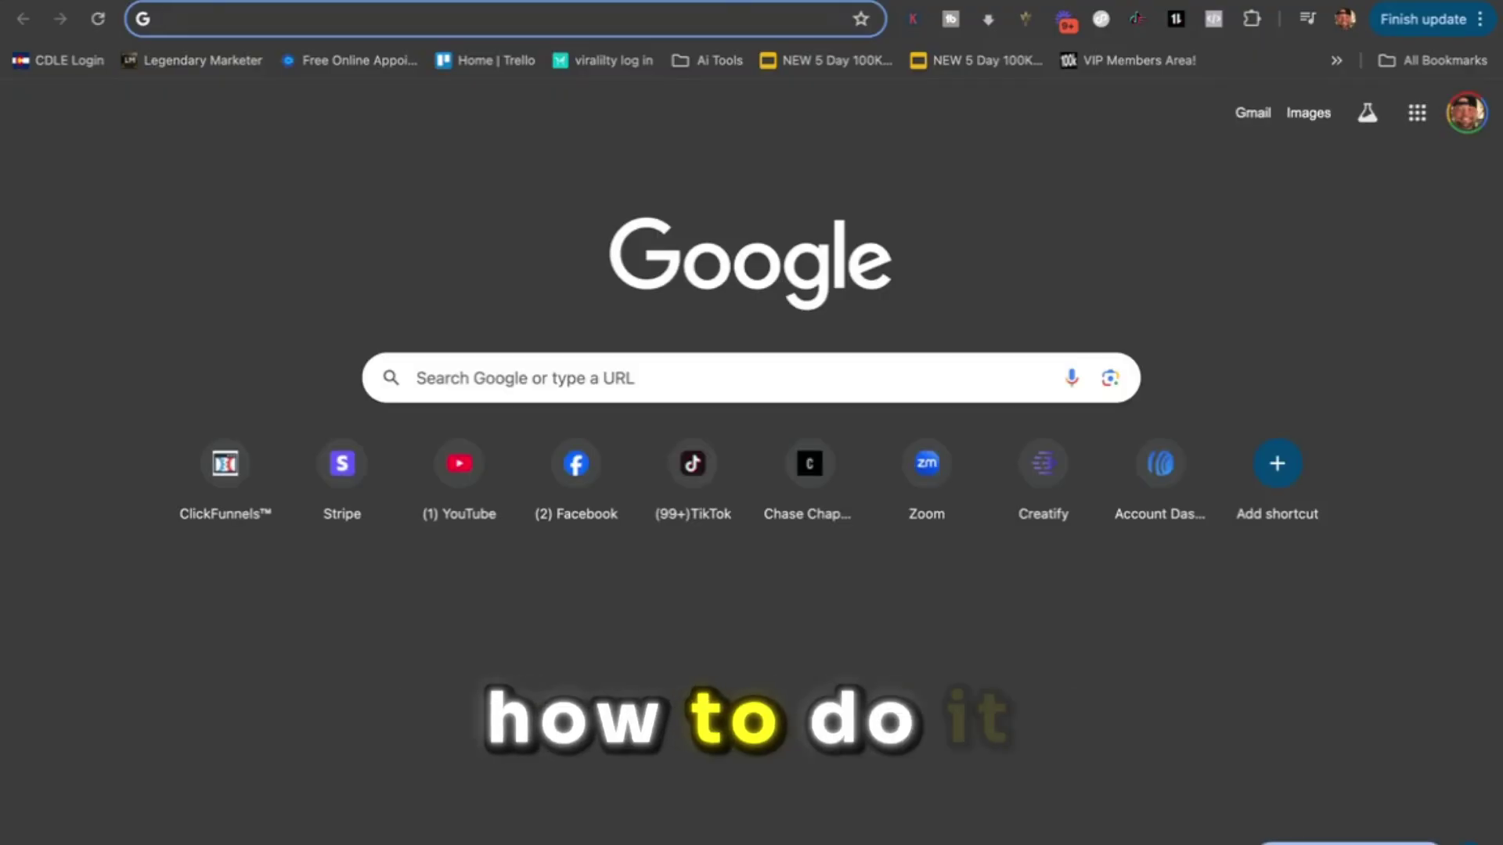
Load the 100K Views Accelerator Coaching Program signup page and look over its five $297 payments option
{"action": "type", "text": "coa"}
{"action": "key", "text": "Return"}
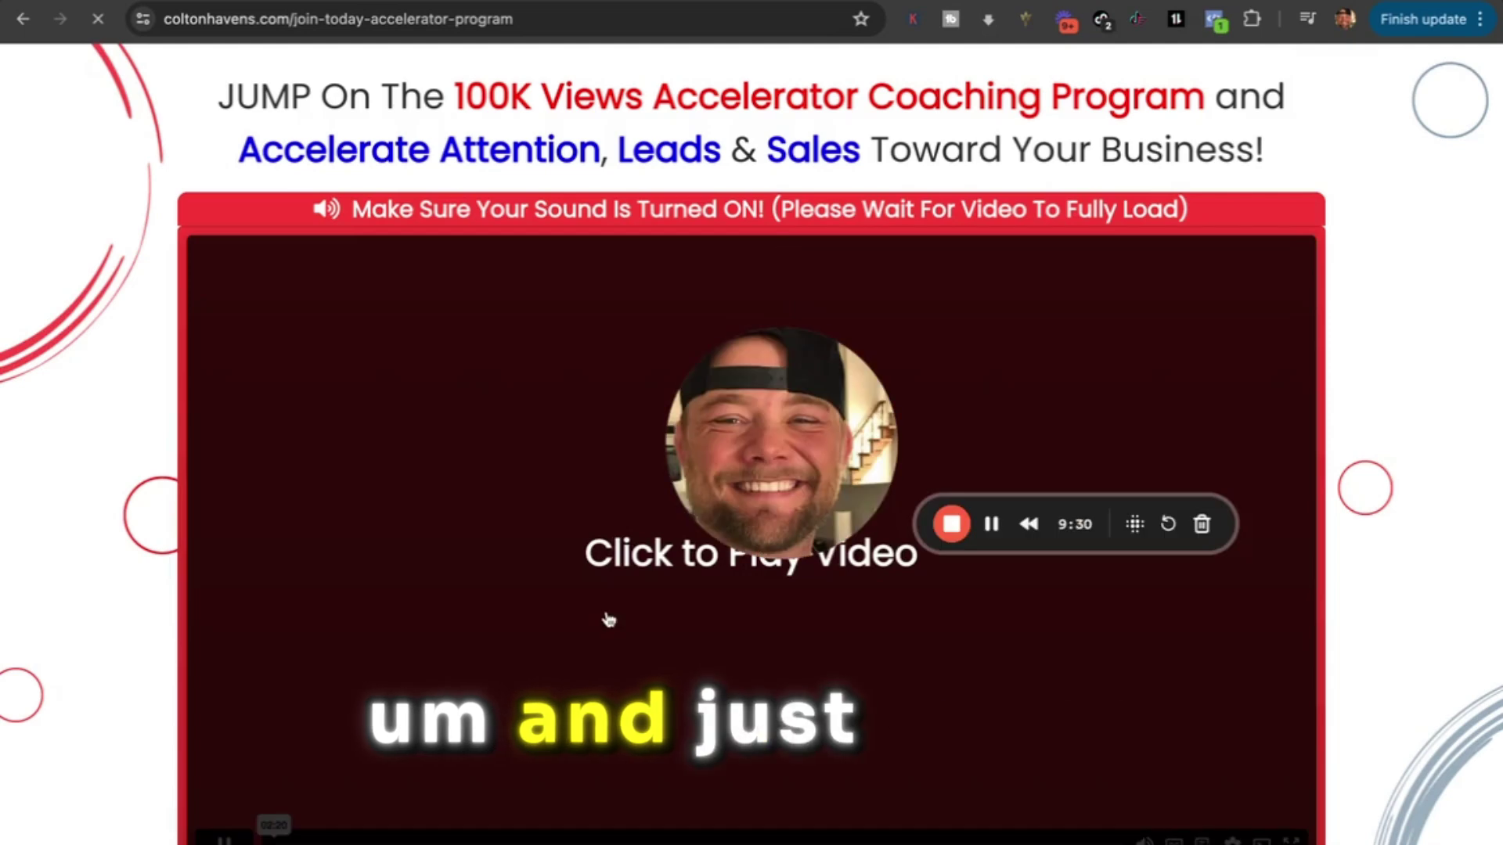
{"action": "scroll", "coordinate": [577, 725], "scroll_direction": "down", "scroll_amount": 2}
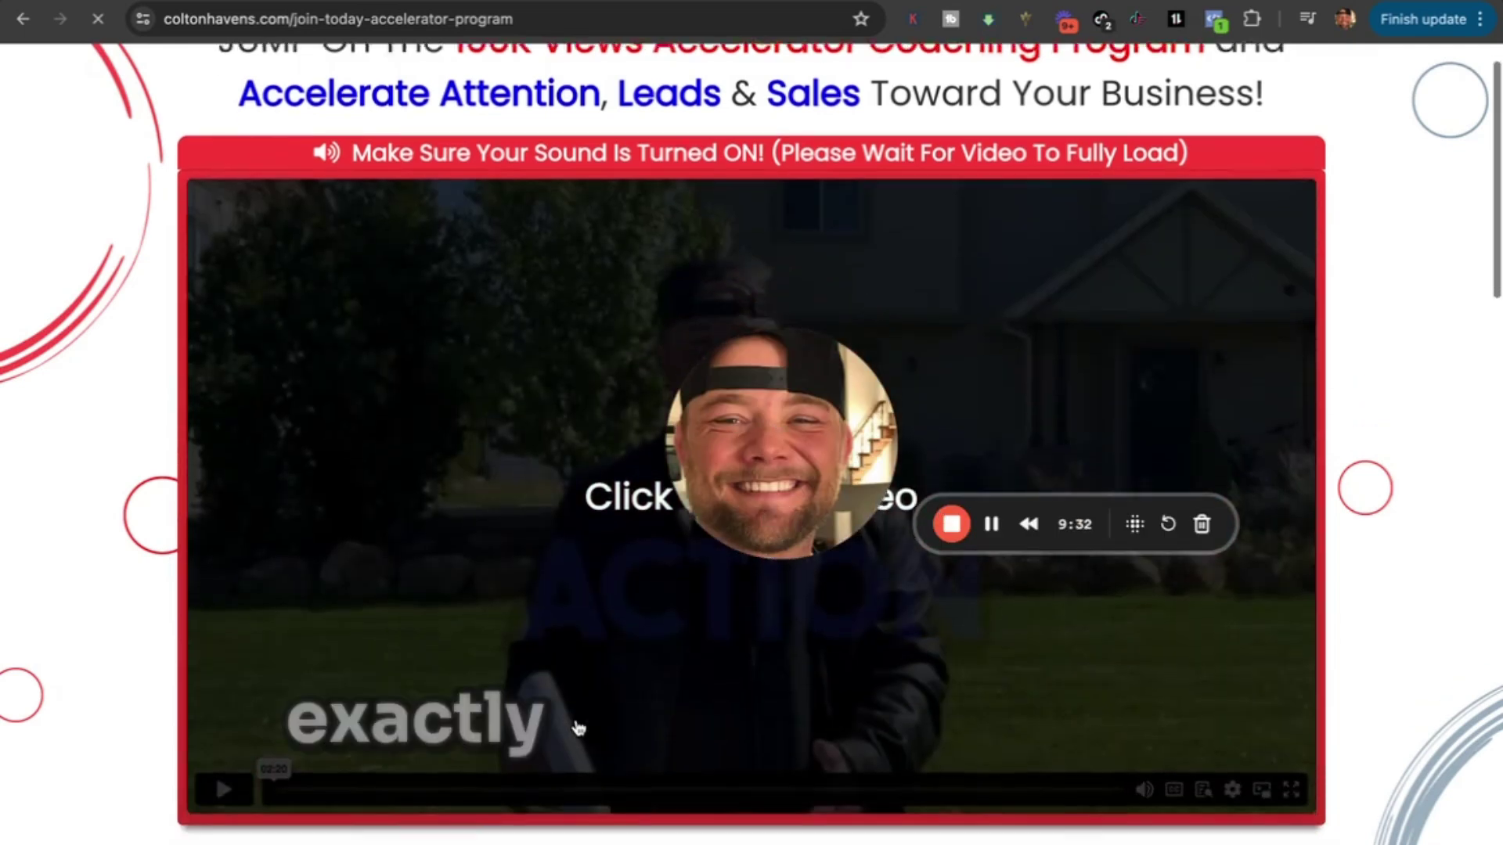
{"action": "scroll", "coordinate": [577, 725], "scroll_direction": "down", "scroll_amount": 5}
{"action": "scroll", "coordinate": [577, 724], "scroll_direction": "down", "scroll_amount": 3}
{"action": "scroll", "coordinate": [577, 725], "scroll_direction": "down", "scroll_amount": 7}
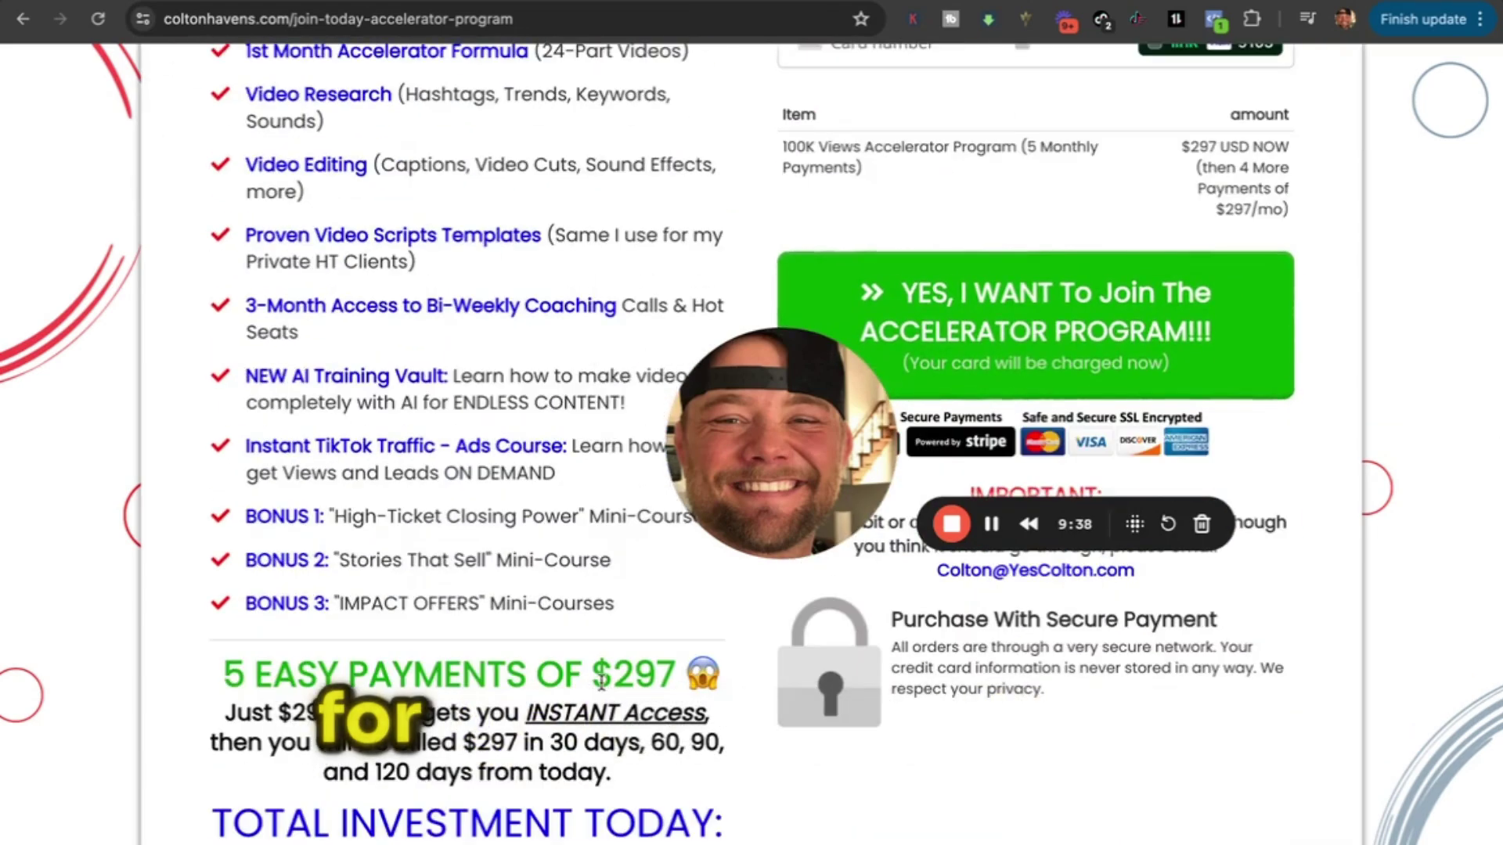
{"action": "left_click_drag", "start_coordinate": [593, 675], "coordinate": [714, 655]}
{"action": "scroll", "coordinate": [713, 656], "scroll_direction": "up", "scroll_amount": 18}
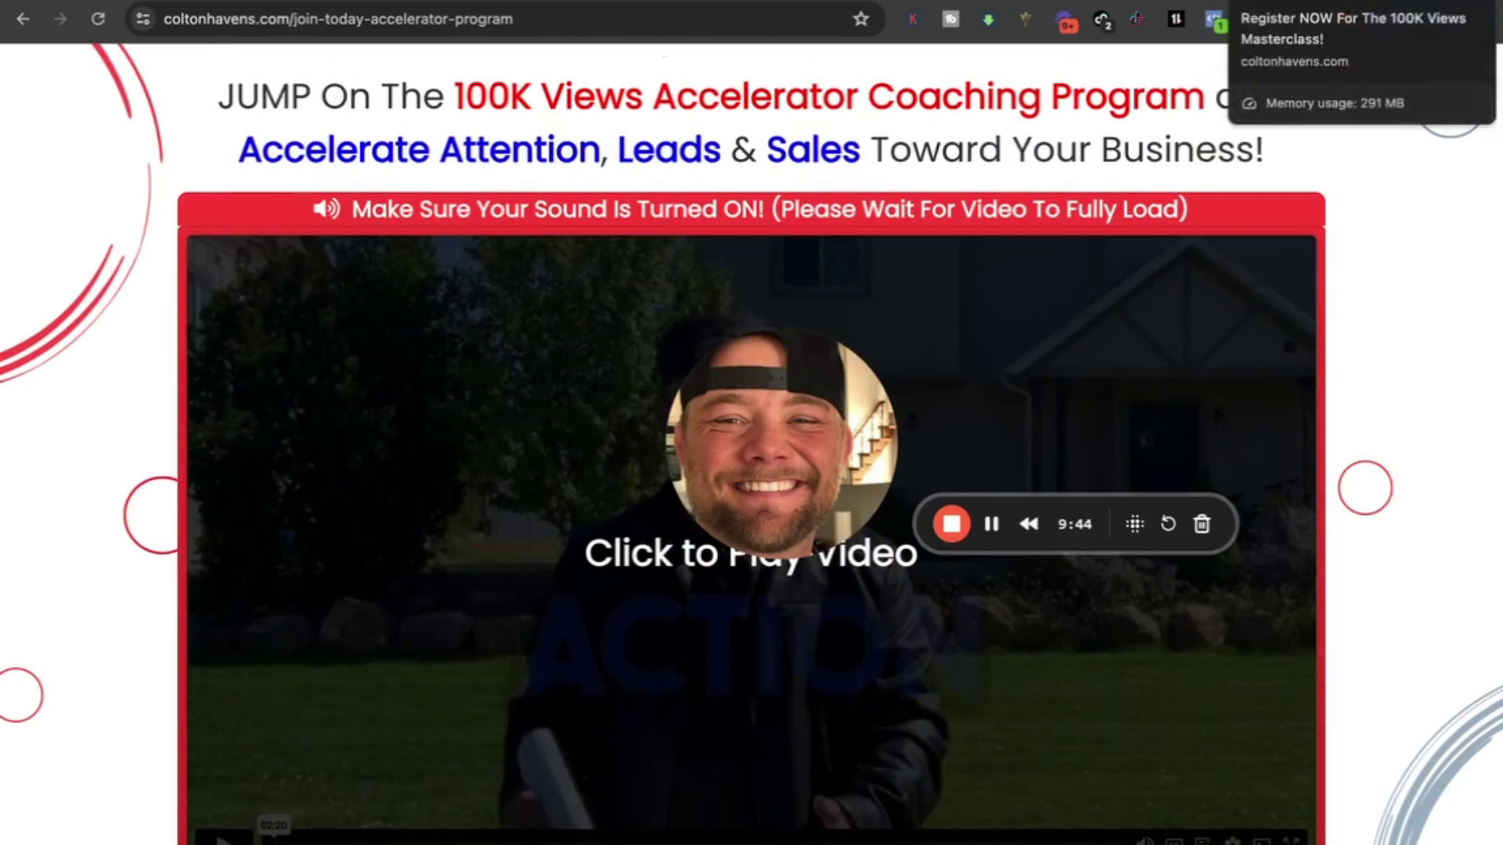
{"action": "left_click", "coordinate": [1291, 0]}
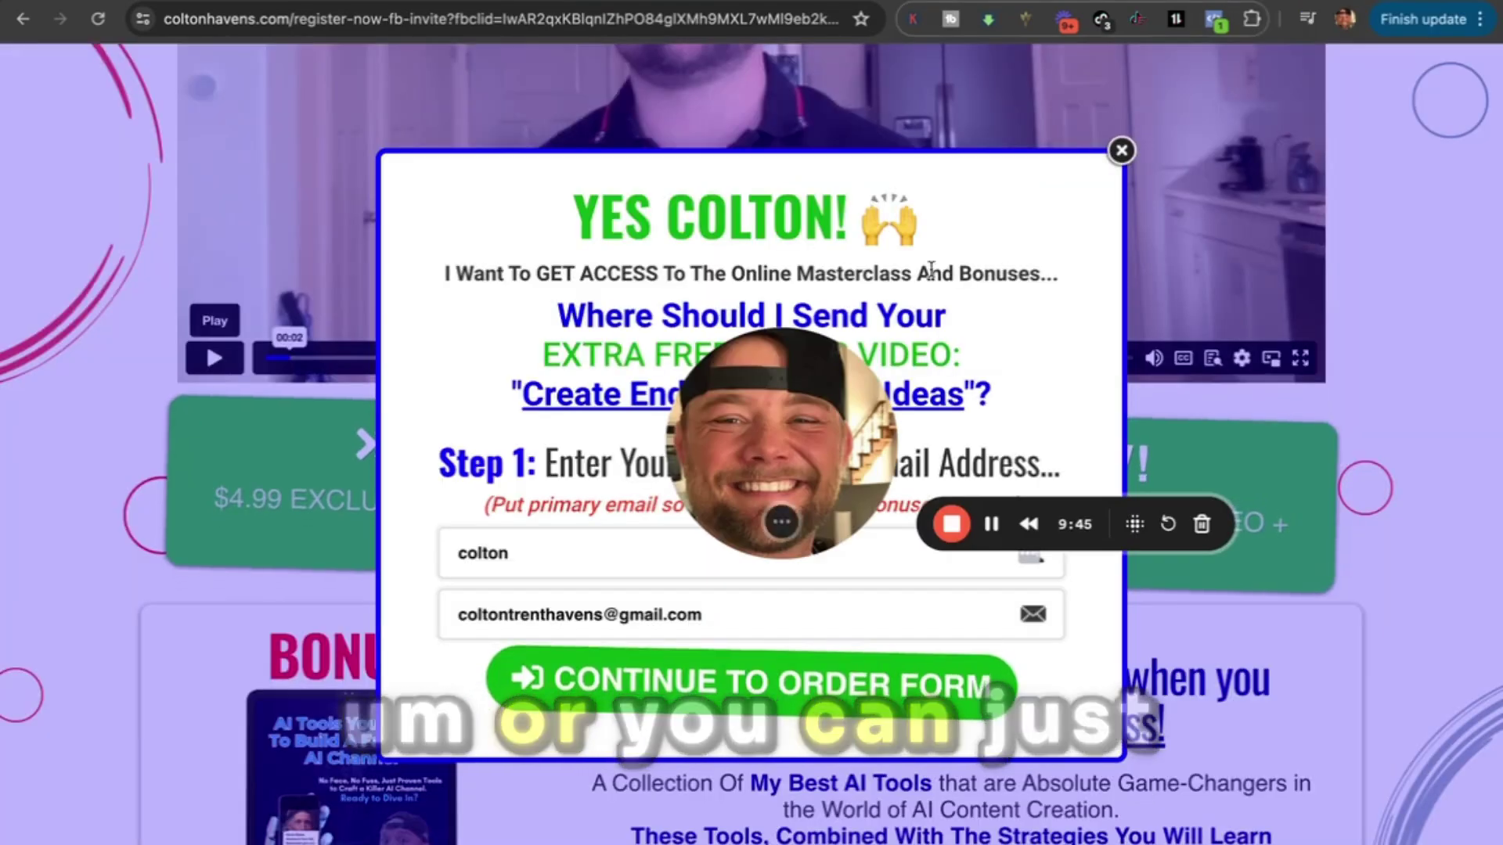
{"action": "left_click", "coordinate": [1121, 151]}
{"action": "scroll", "coordinate": [689, 311], "scroll_direction": "up", "scroll_amount": 8}
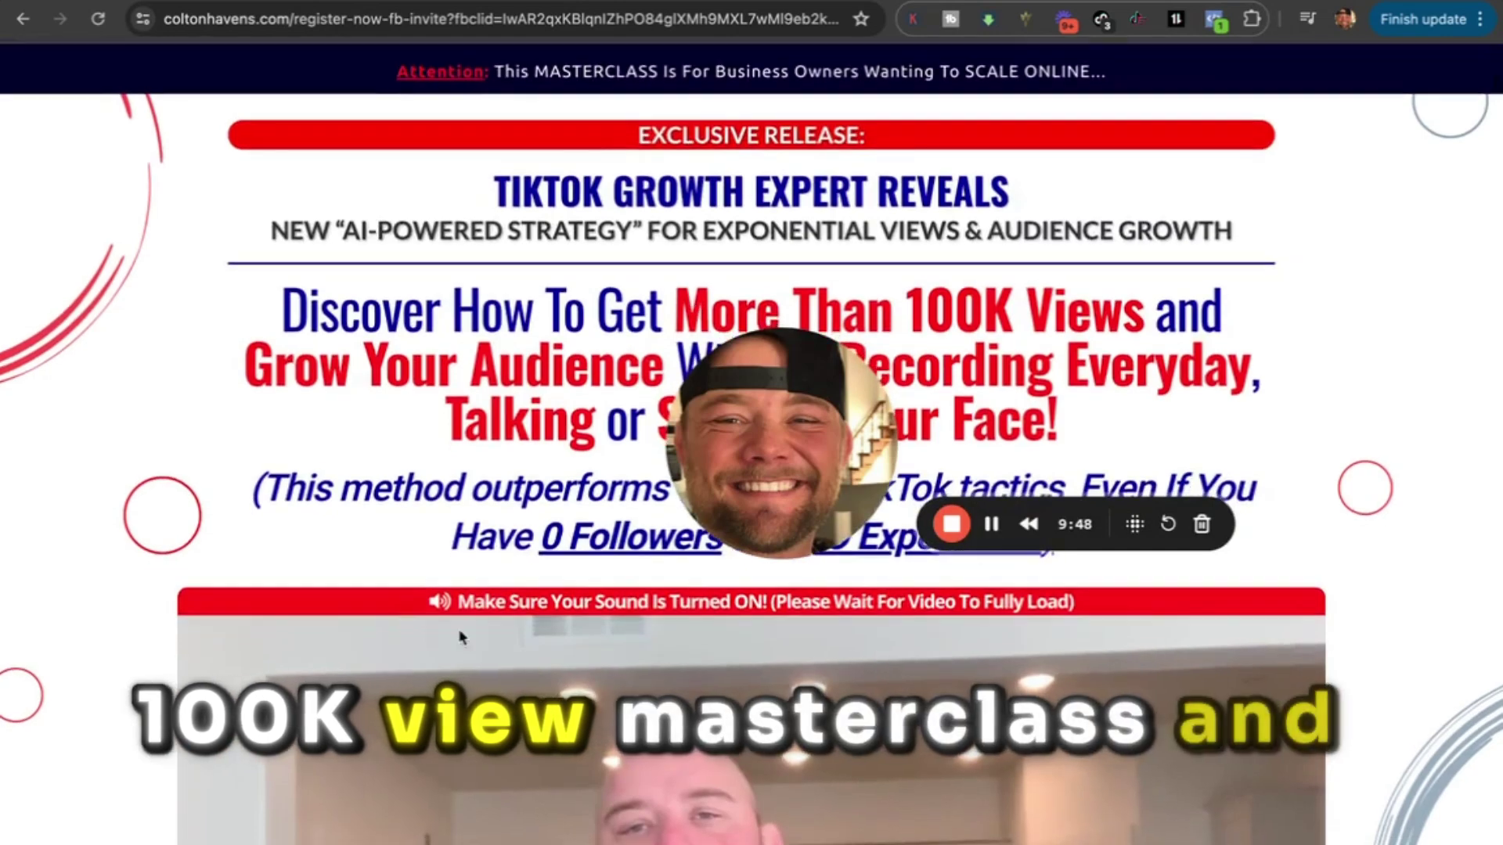
{"action": "scroll", "coordinate": [499, 607], "scroll_direction": "down", "scroll_amount": 4}
{"action": "left_click_drag", "start_coordinate": [690, 420], "coordinate": [978, 342]}
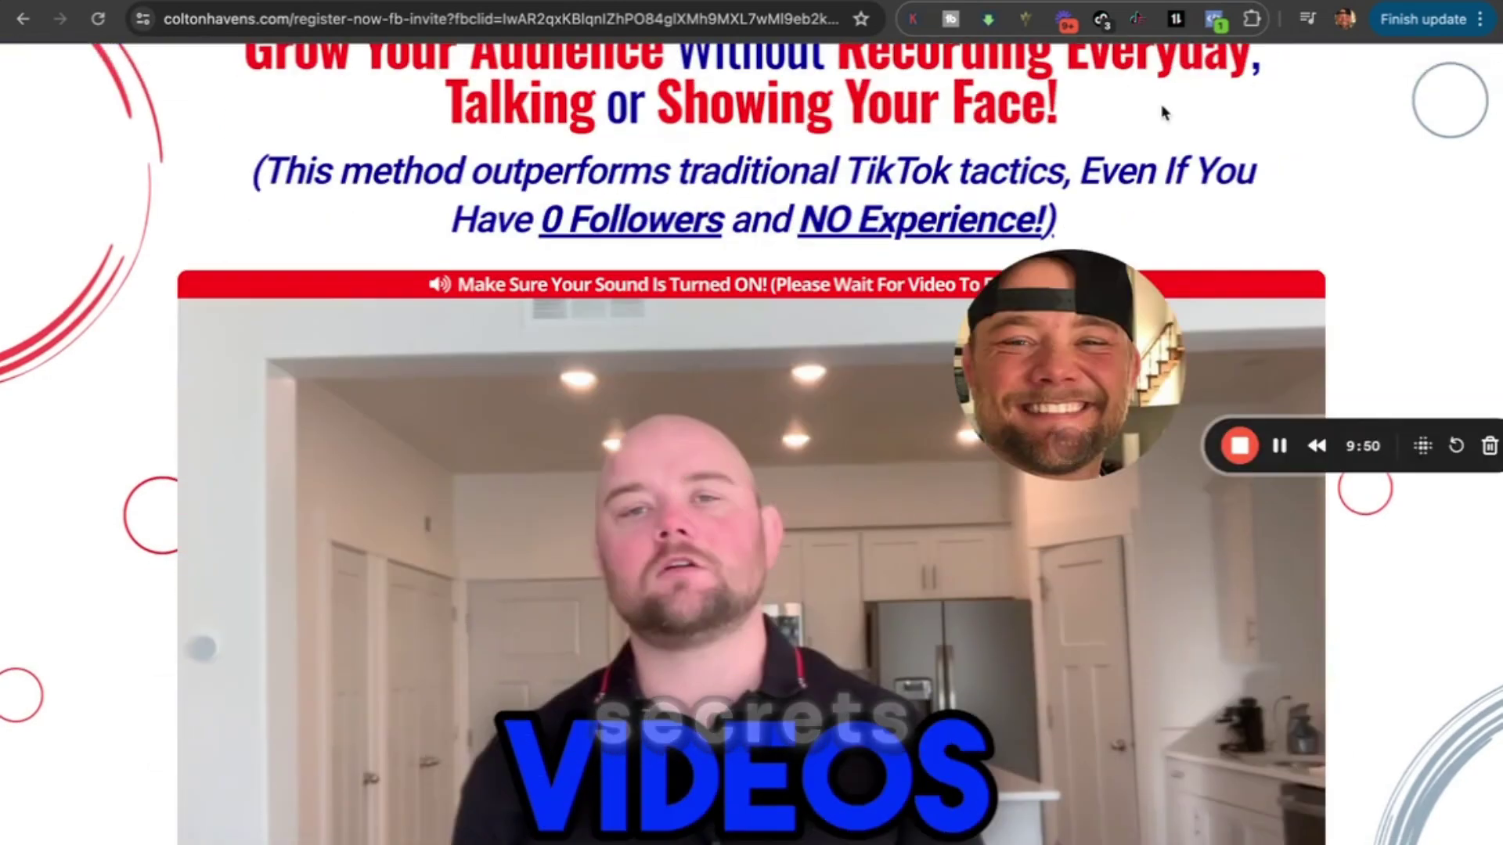